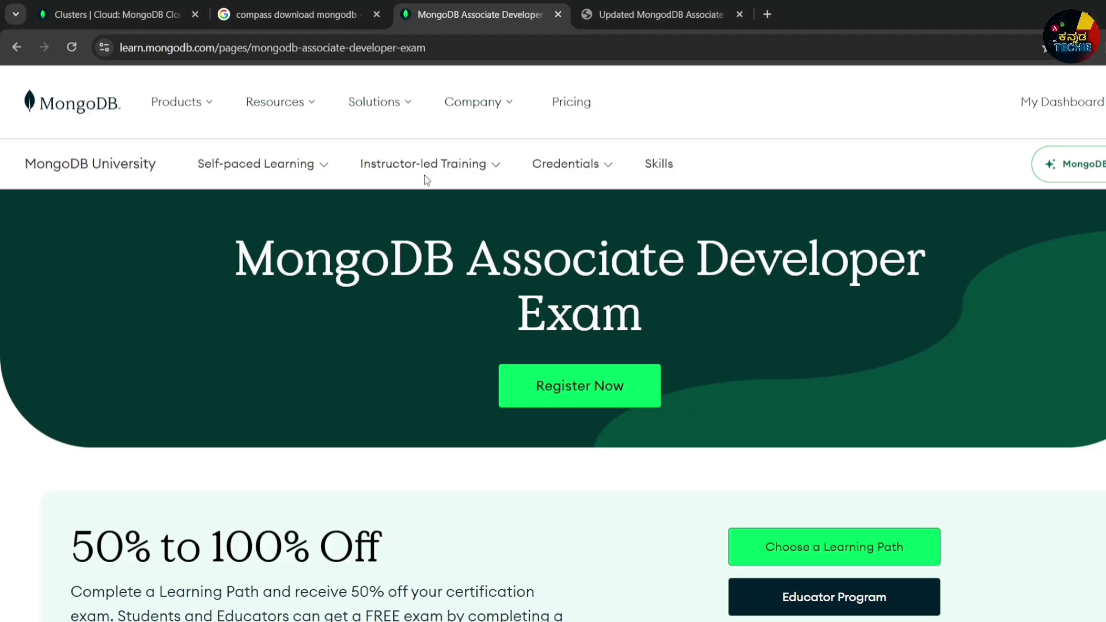
View the certifications offered under Credentials and the heading of the MongoDB Associate Developer Exam page.
click(571, 164)
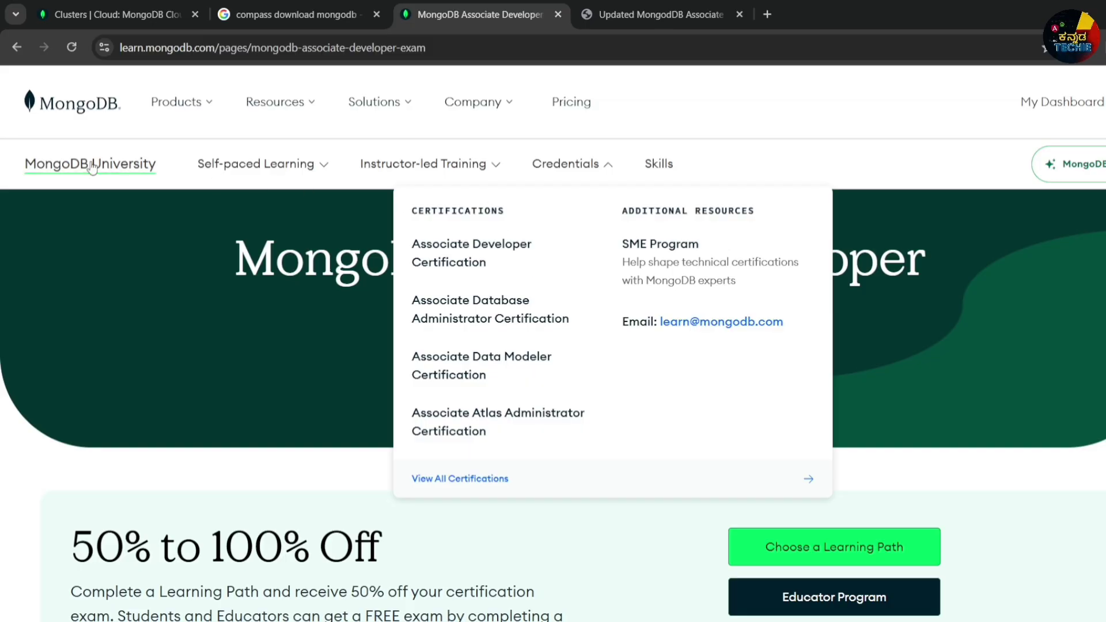
click(203, 49)
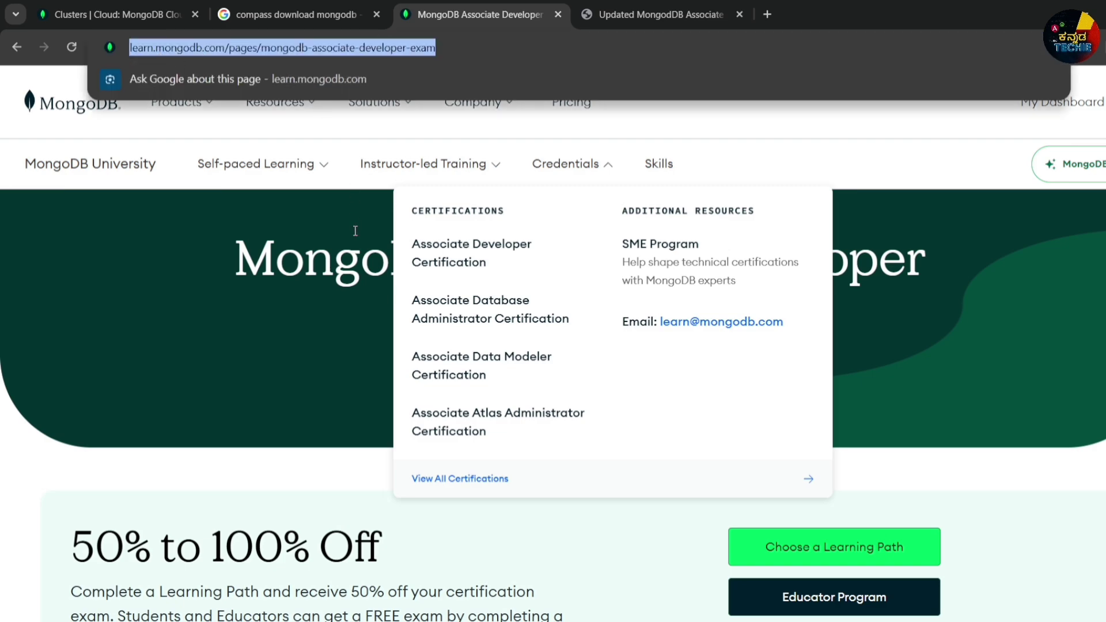
click(272, 284)
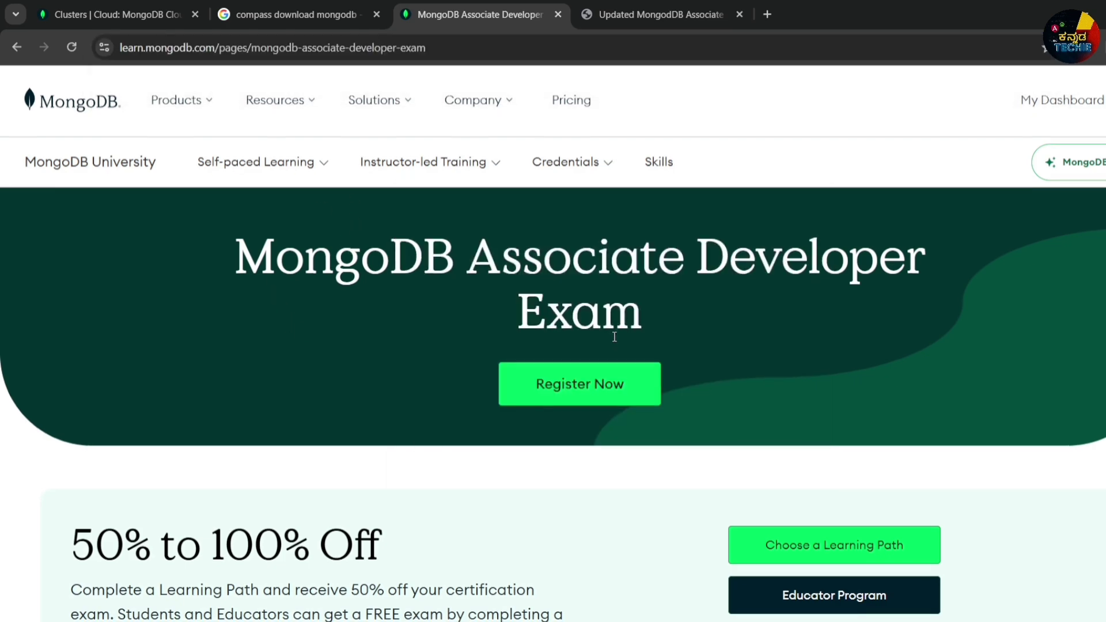
scroll(612, 336, down, 10)
scroll(634, 346, up, 8)
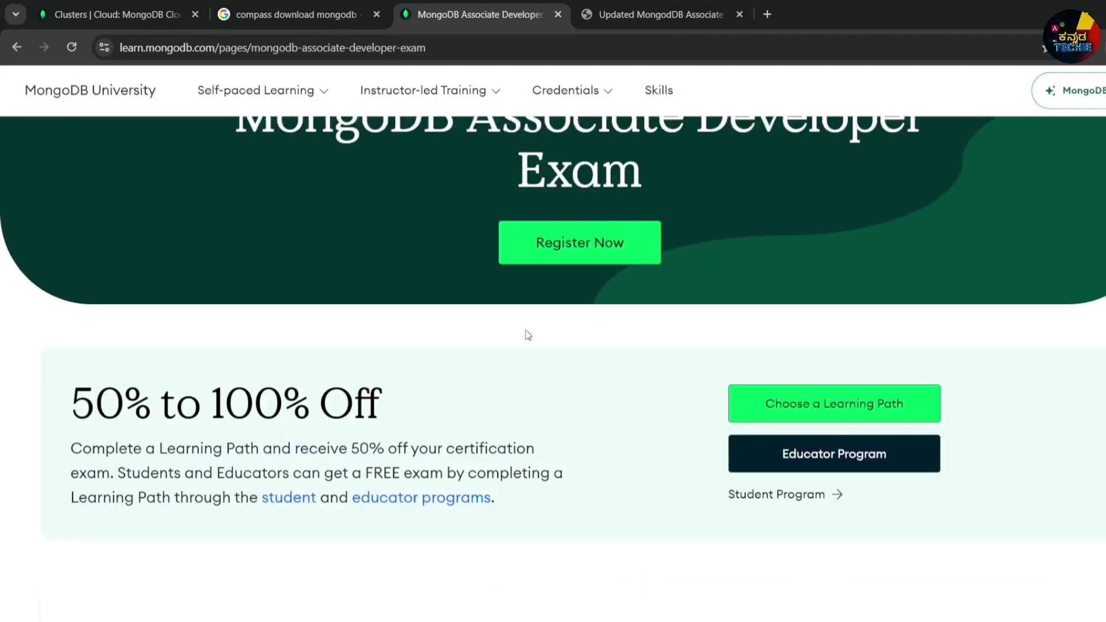
scroll(527, 335, up, 3)
drag(236, 261, 965, 311)
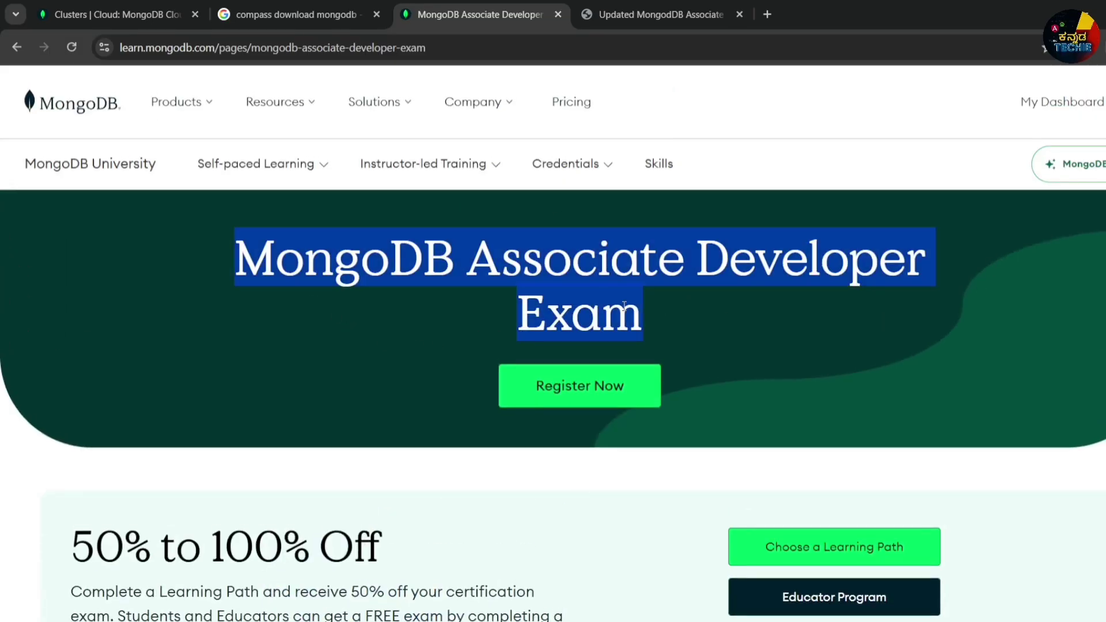
Read the Exam Details section, checking the test format, time allotted and exam price.
scroll(710, 322, down, 2)
scroll(260, 282, down, 8)
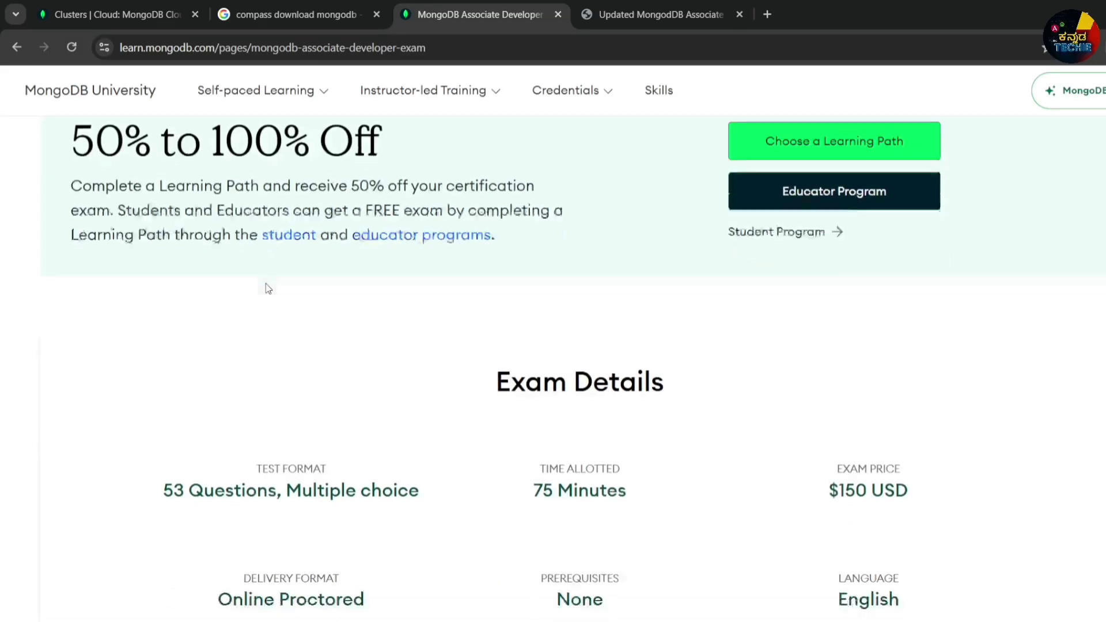
drag(469, 180, 1012, 363)
click(822, 392)
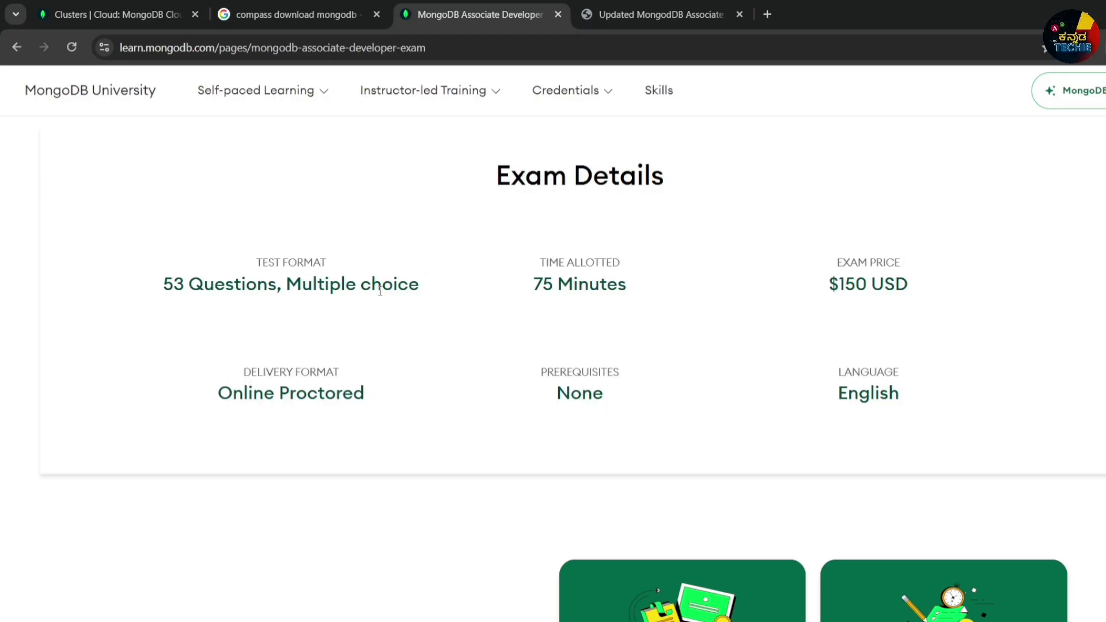
drag(526, 289, 656, 294)
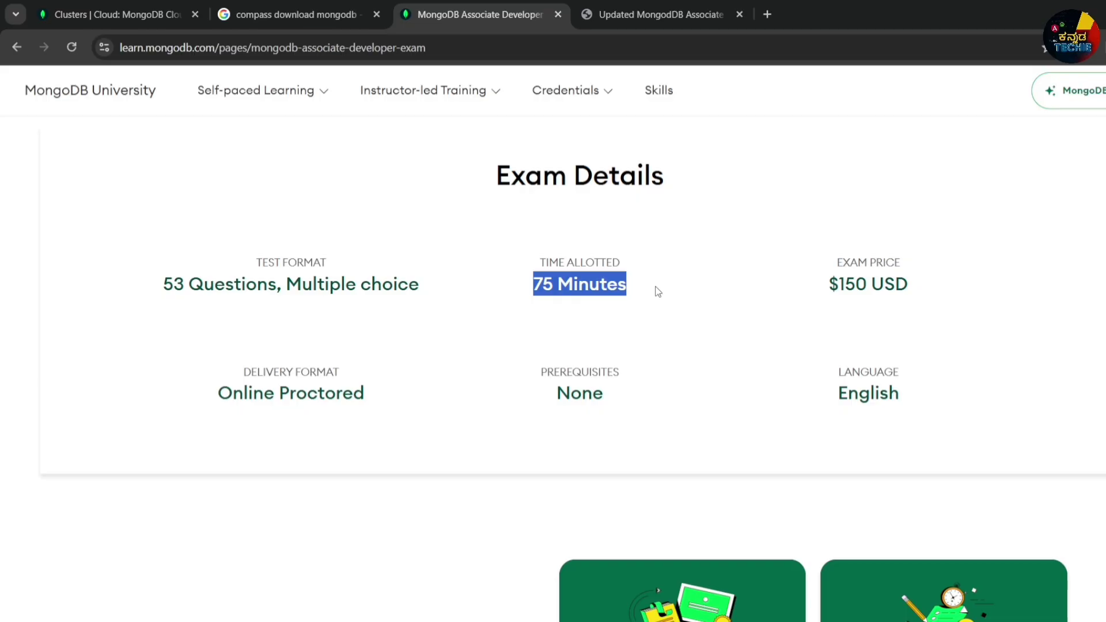
click(700, 306)
drag(827, 264, 933, 282)
click(954, 288)
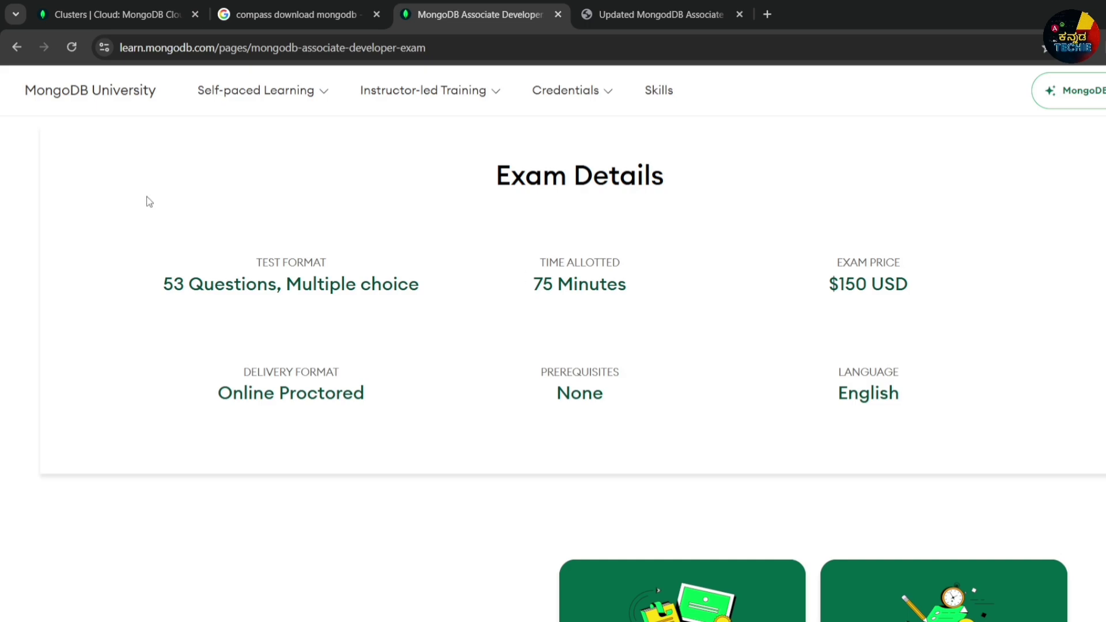
Look through the exam page's information guides and the "Prepare on Your Own" study resources.
scroll(496, 225, up, 10)
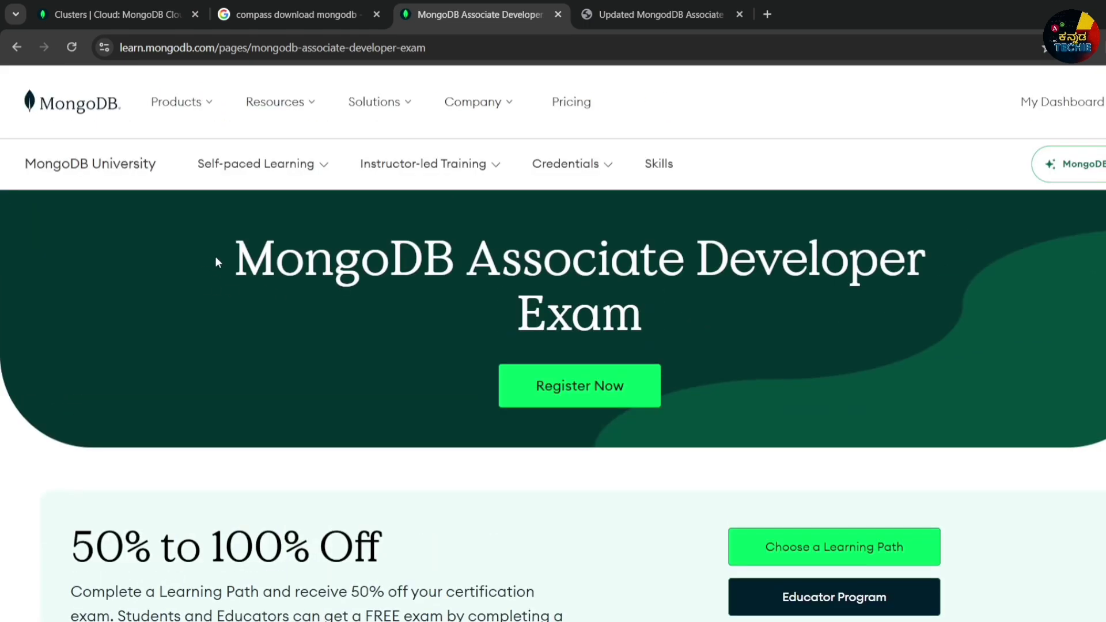
drag(216, 258, 644, 311)
scroll(648, 312, down, 10)
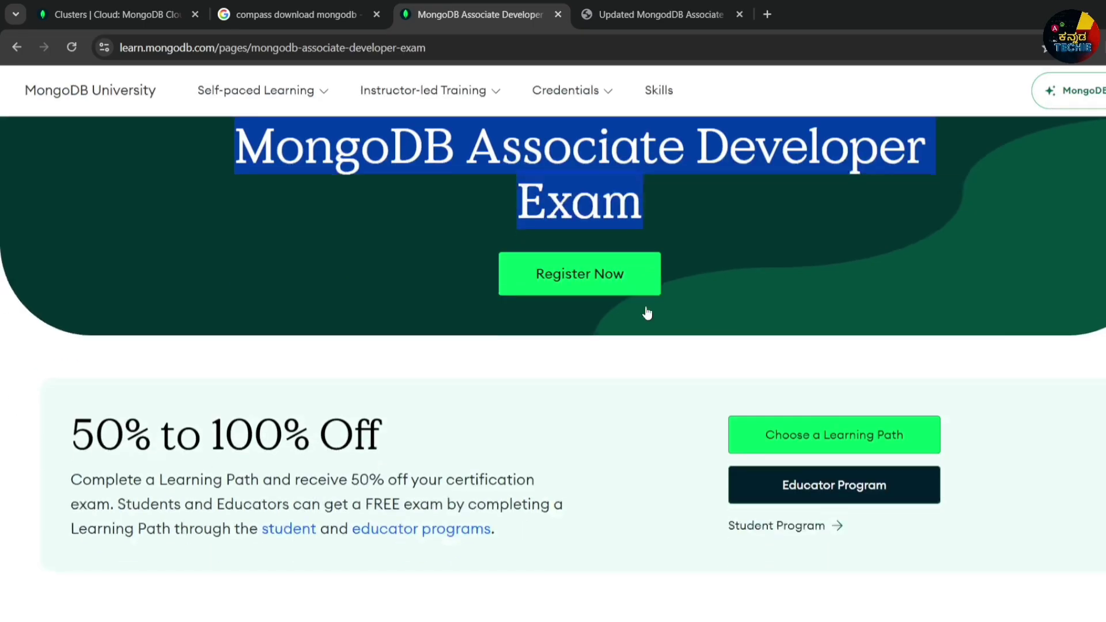
scroll(648, 312, down, 5)
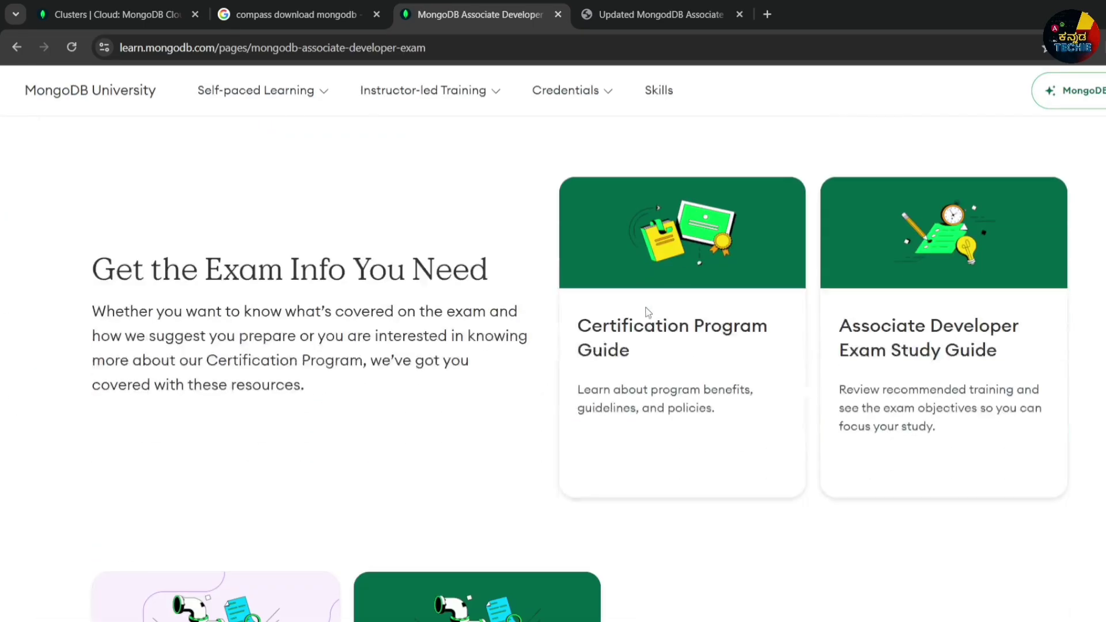
scroll(296, 323, up, 10)
scroll(307, 300, up, 5)
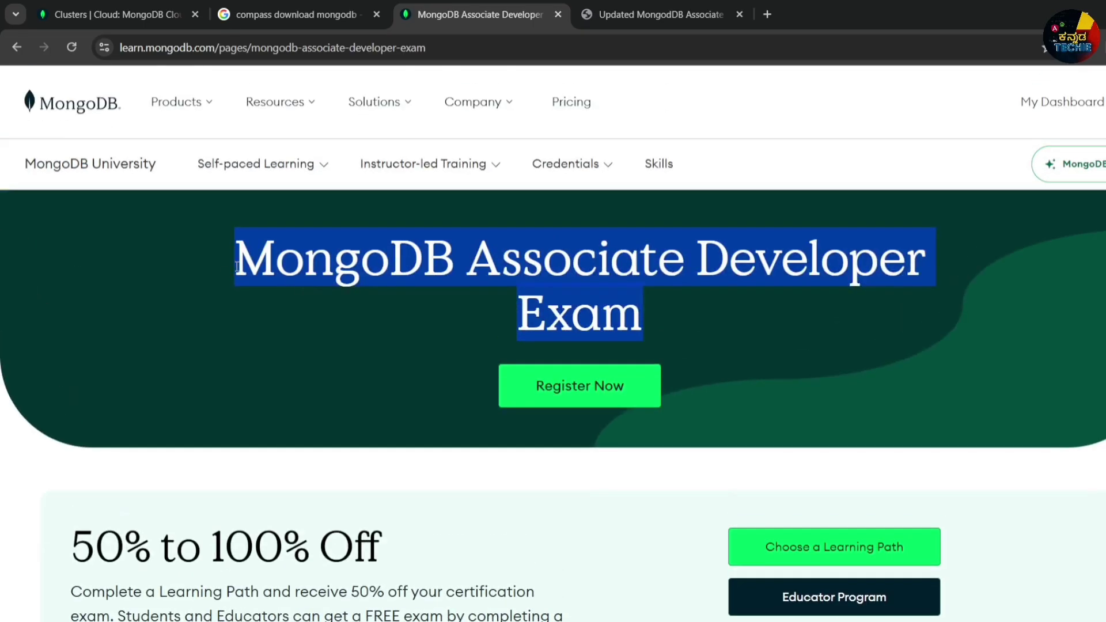
scroll(499, 310, down, 10)
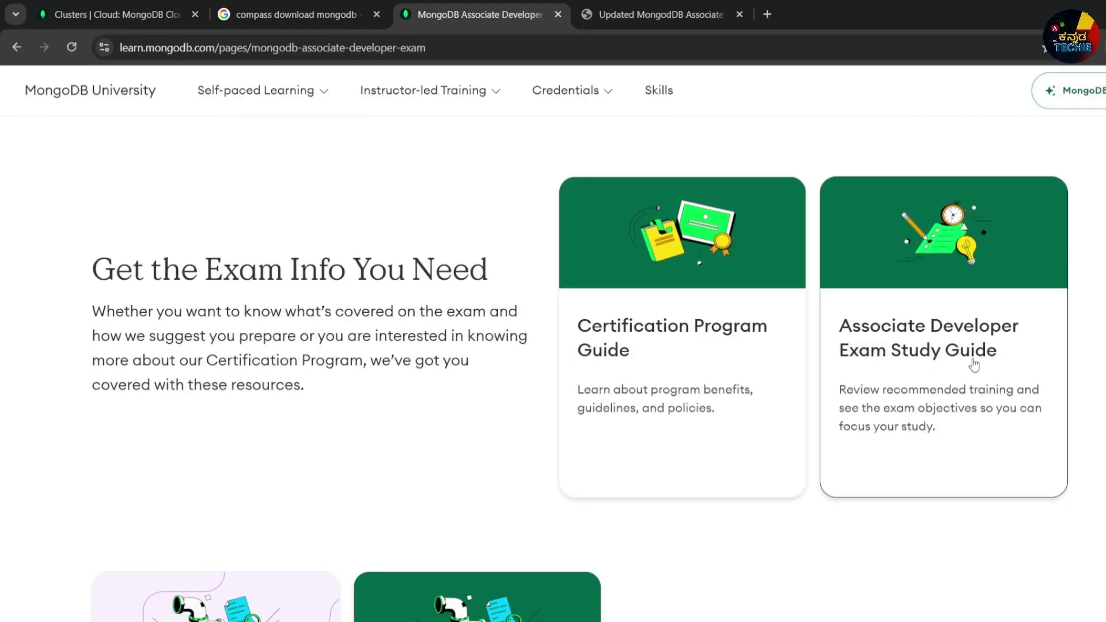
scroll(354, 378, down, 3)
scroll(354, 378, down, 3)
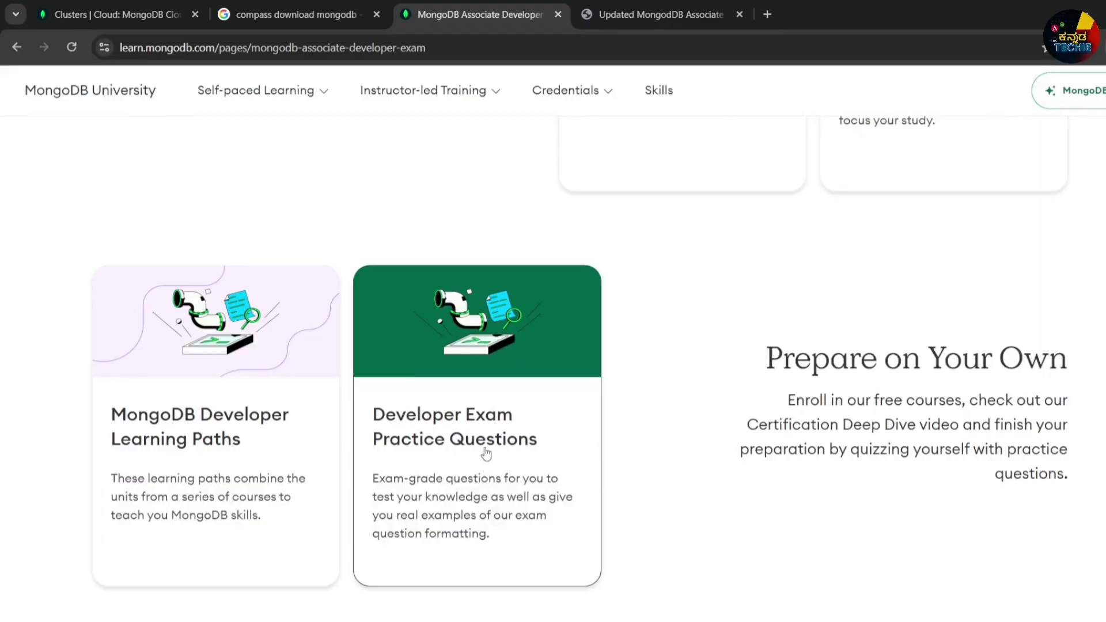
scroll(486, 452, up, 6)
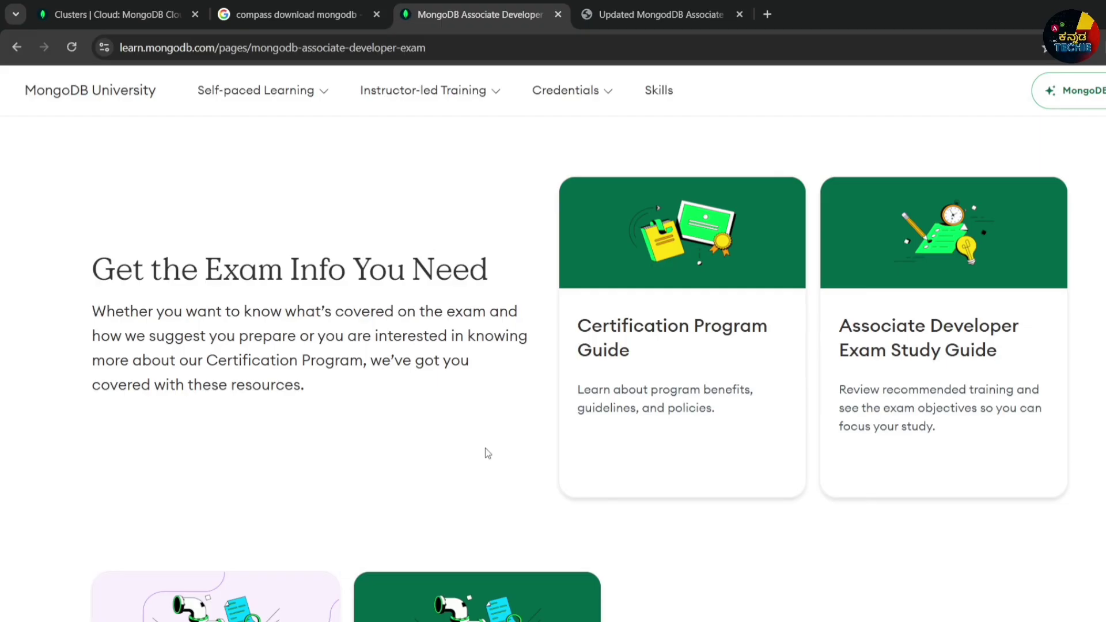
scroll(485, 448, up, 9)
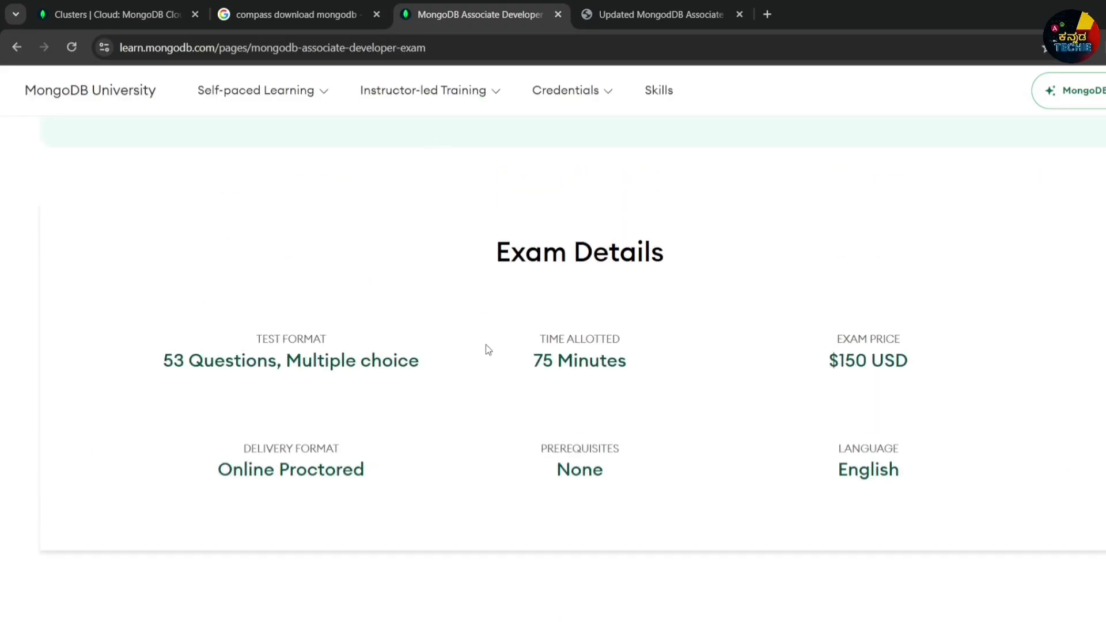
Open MongoDB Developer Learning Paths from the exam page and look over the paths for each programming language.
scroll(486, 345, down, 12)
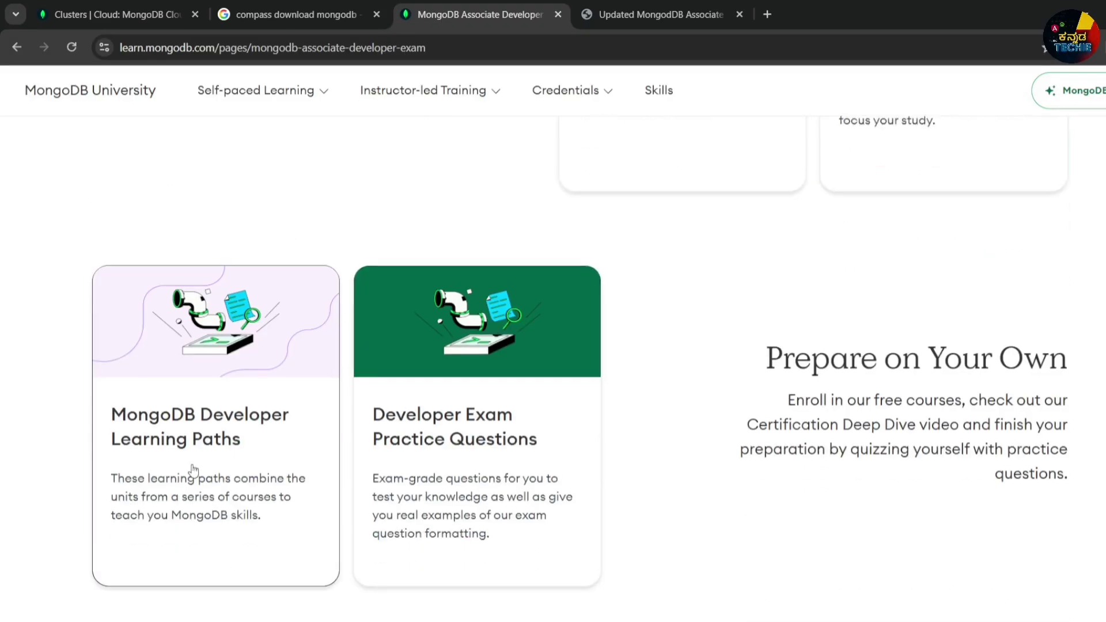
click(193, 471)
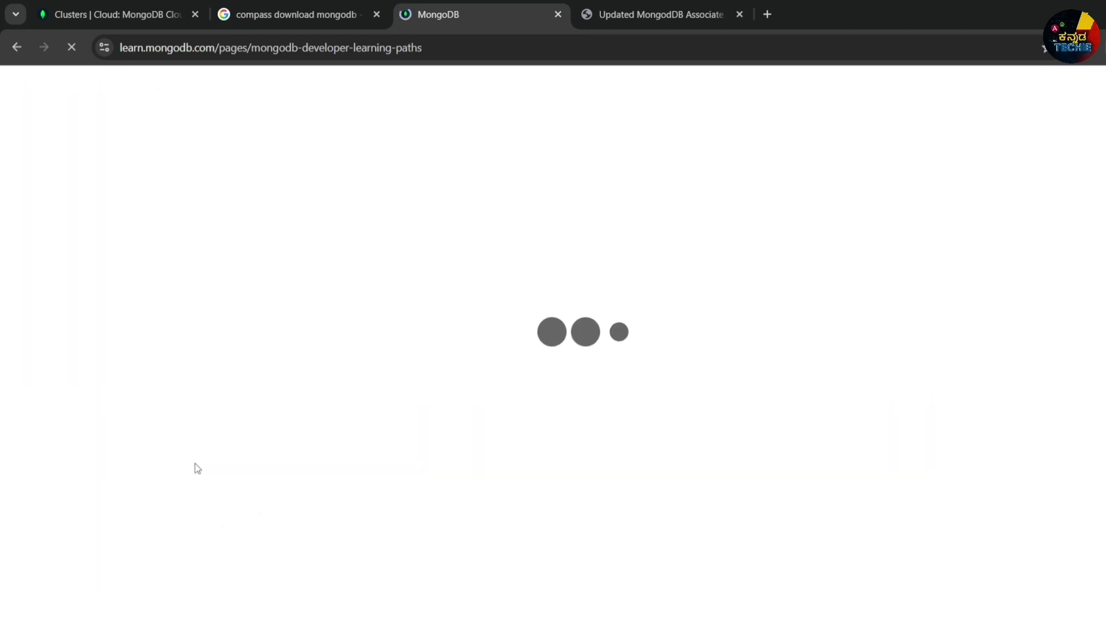
scroll(373, 402, down, 8)
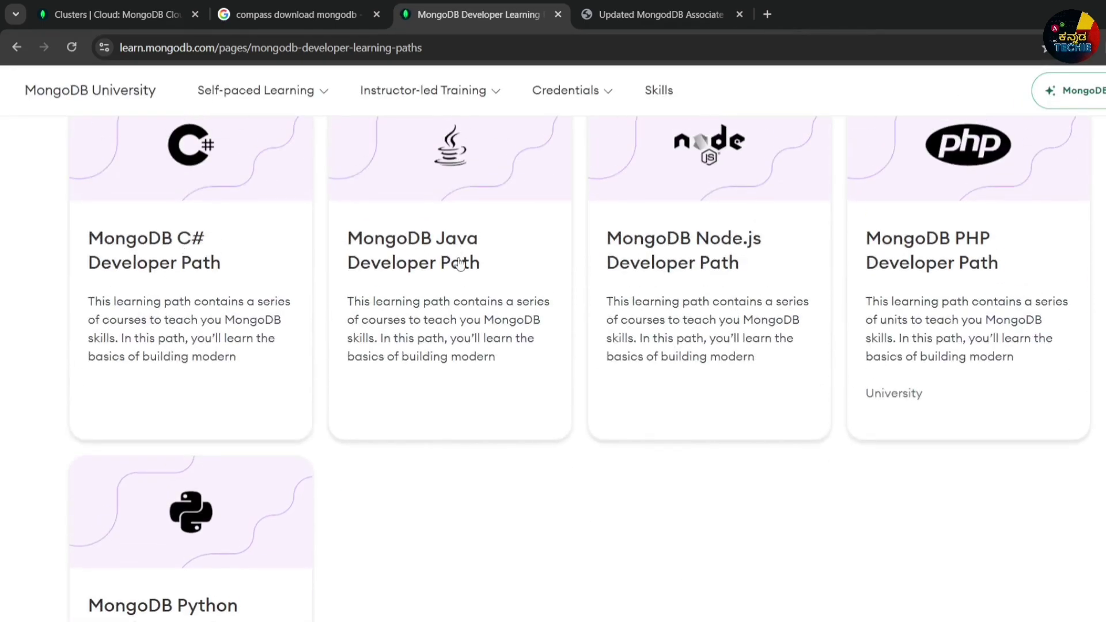
scroll(272, 499, down, 3)
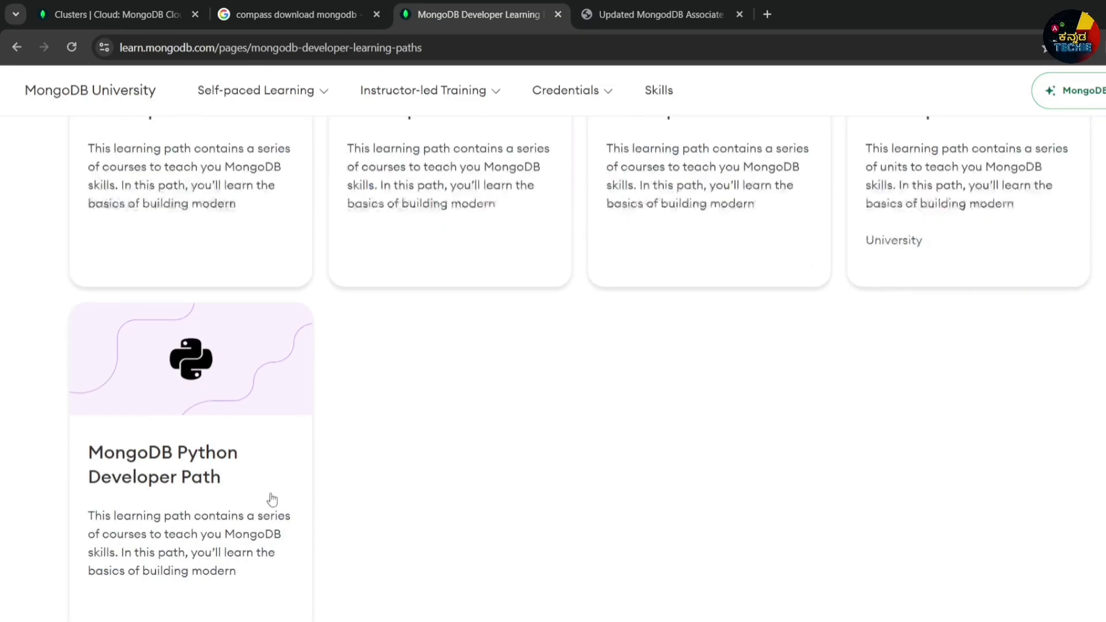
scroll(299, 440, up, 3)
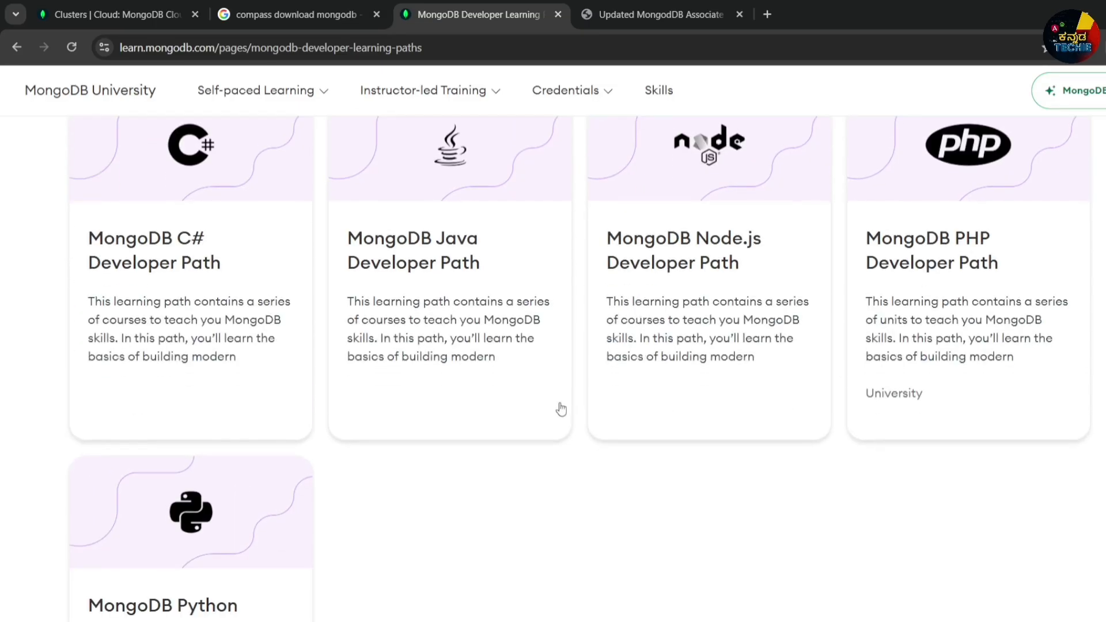
scroll(561, 409, up, 2)
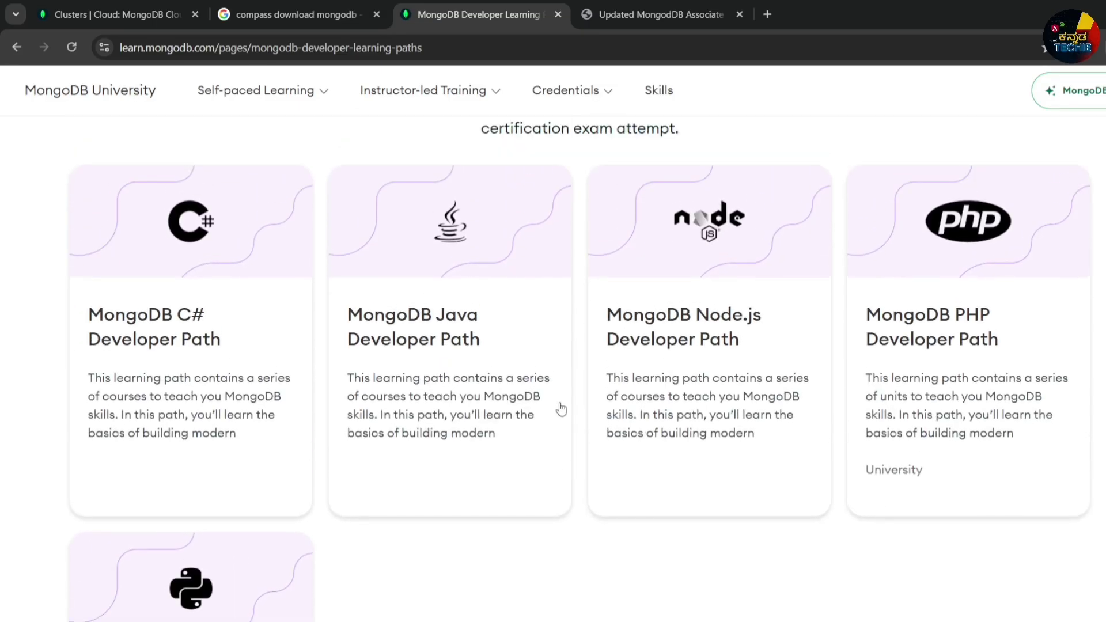
scroll(560, 409, up, 4)
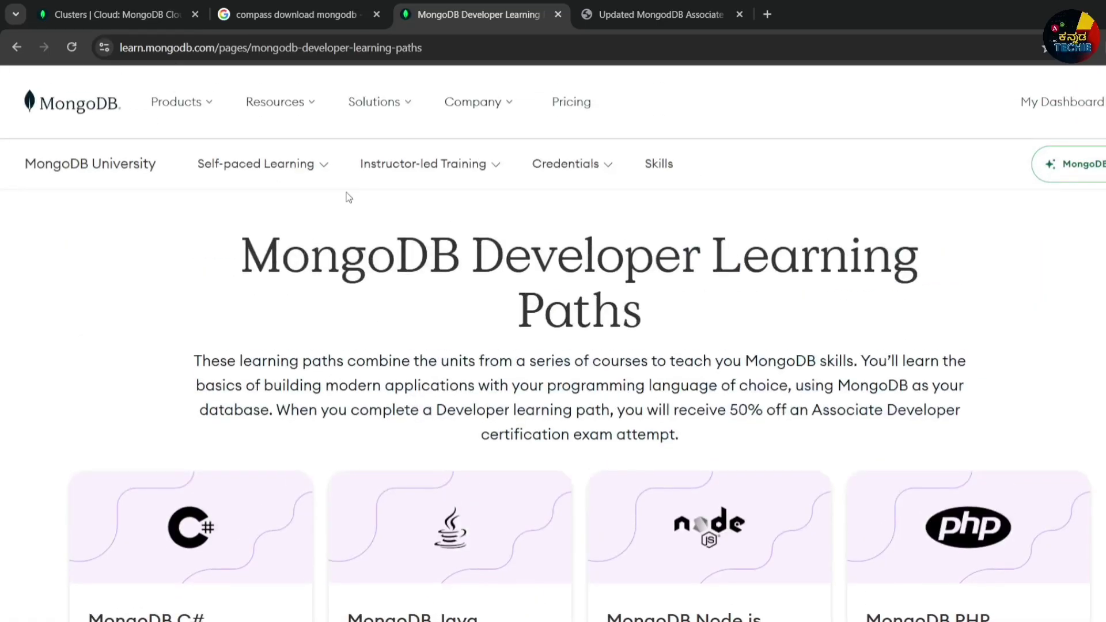
Return to the MongoDB Associate Developer Exam page and view its heading area.
click(16, 47)
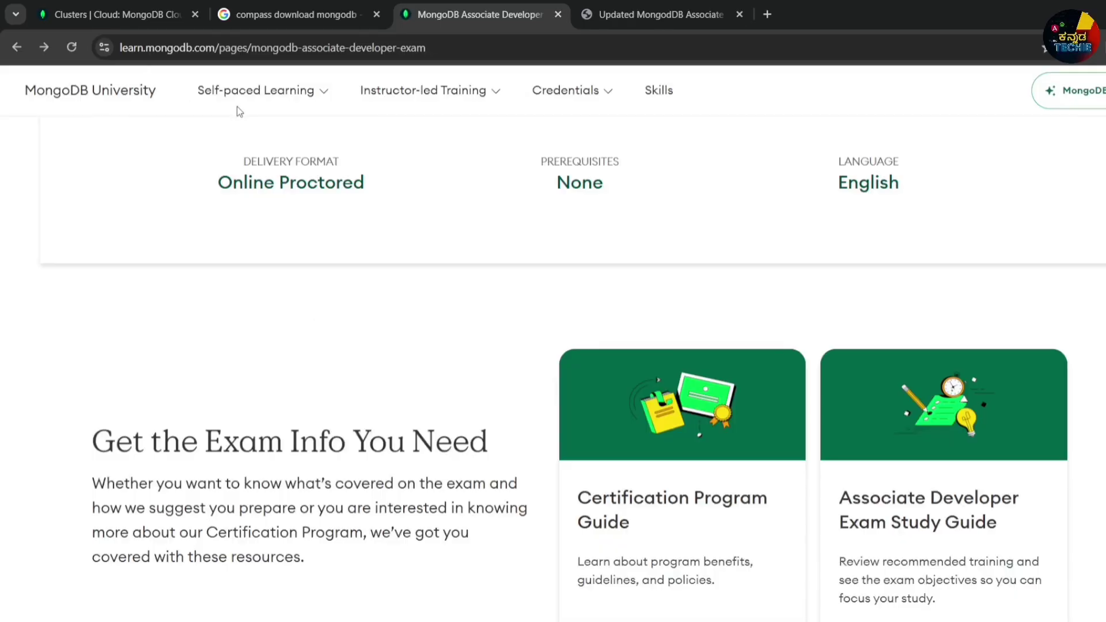
scroll(567, 329, up, 10)
scroll(568, 336, up, 2)
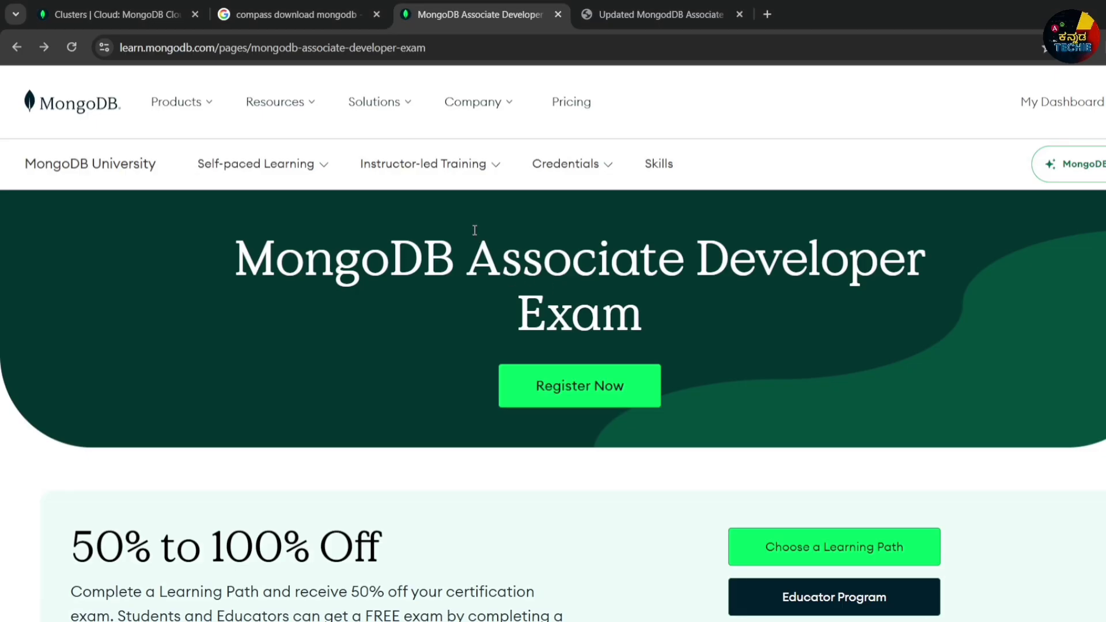
Open the MongoDB Compass Download (GUI) page from the "compass download mongodb" search results and look it over.
click(288, 15)
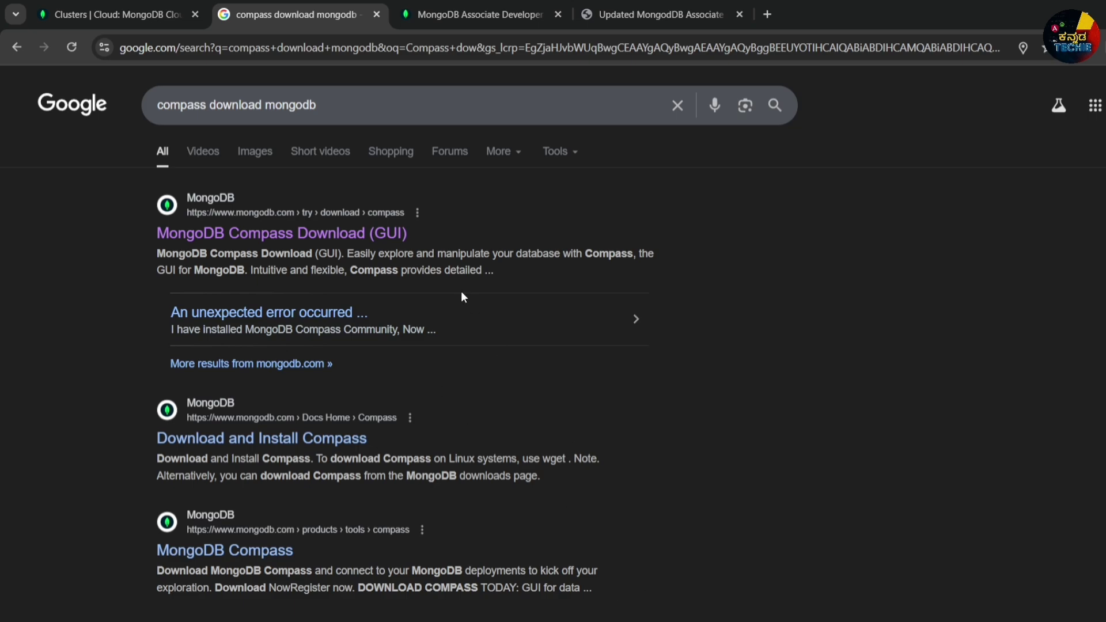
click(261, 240)
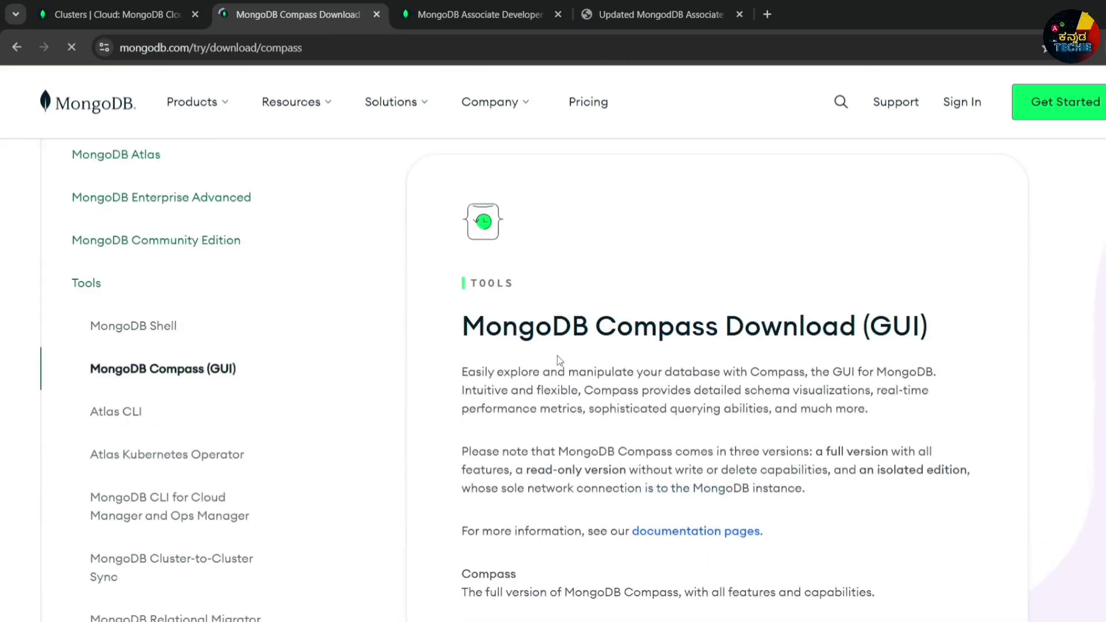
scroll(585, 355, down, 4)
scroll(584, 354, up, 5)
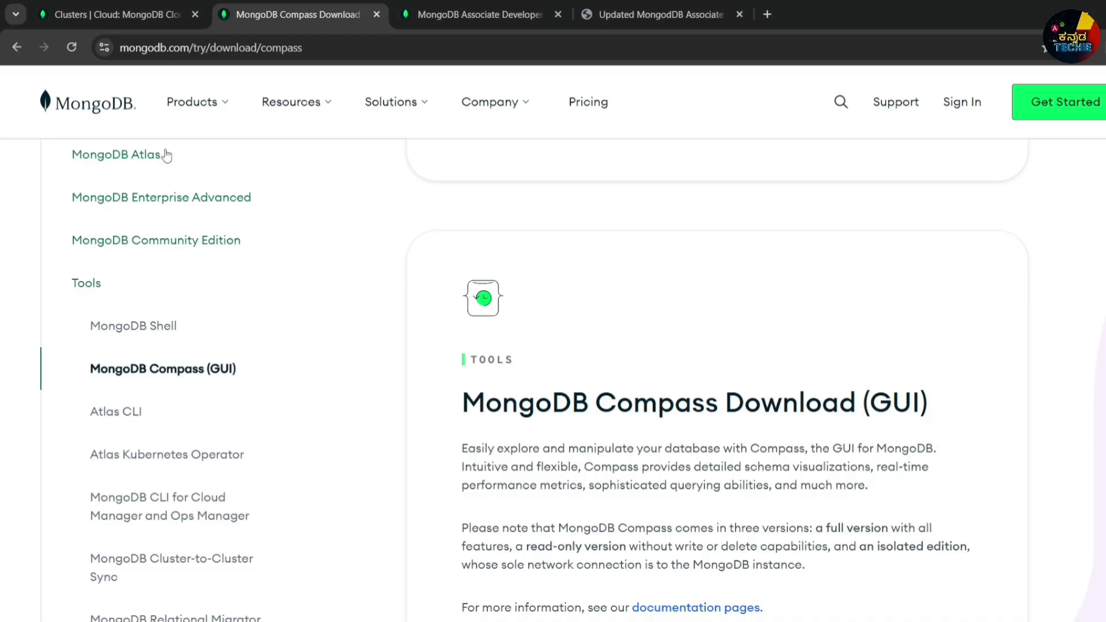
Switch to the Atlas Clusters page of the MongodbBasics project and start building a cluster.
click(115, 14)
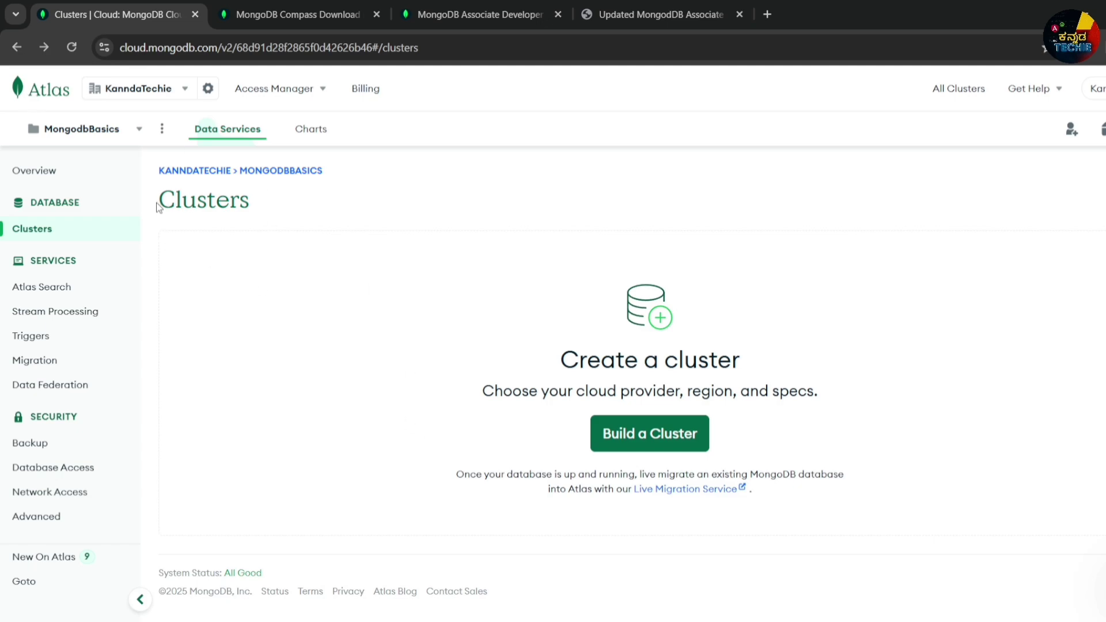
drag(157, 207, 256, 210)
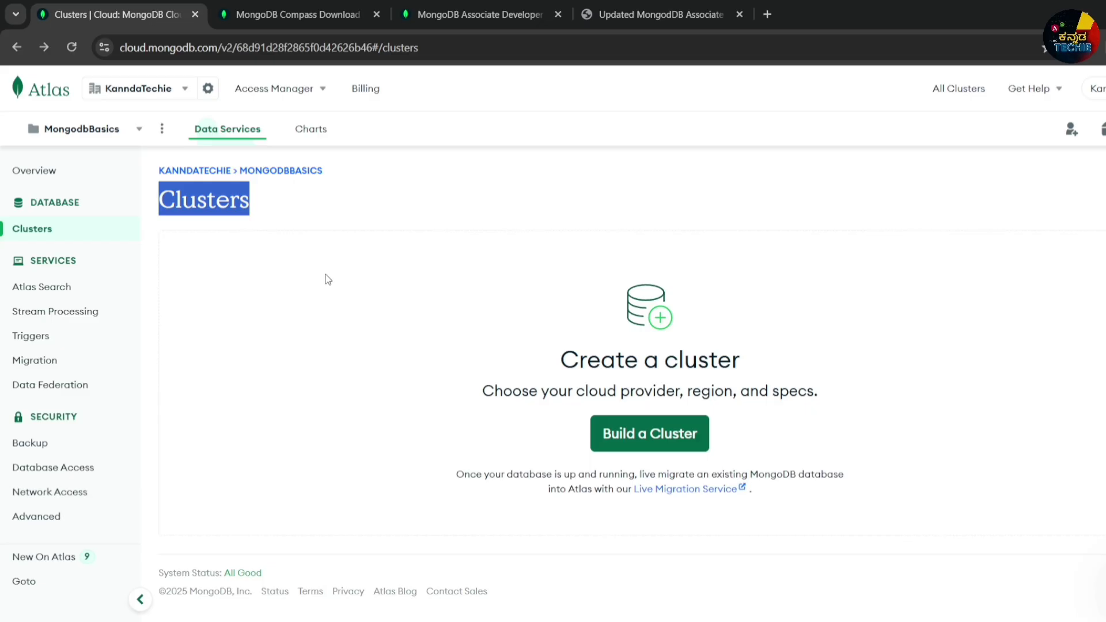
click(290, 214)
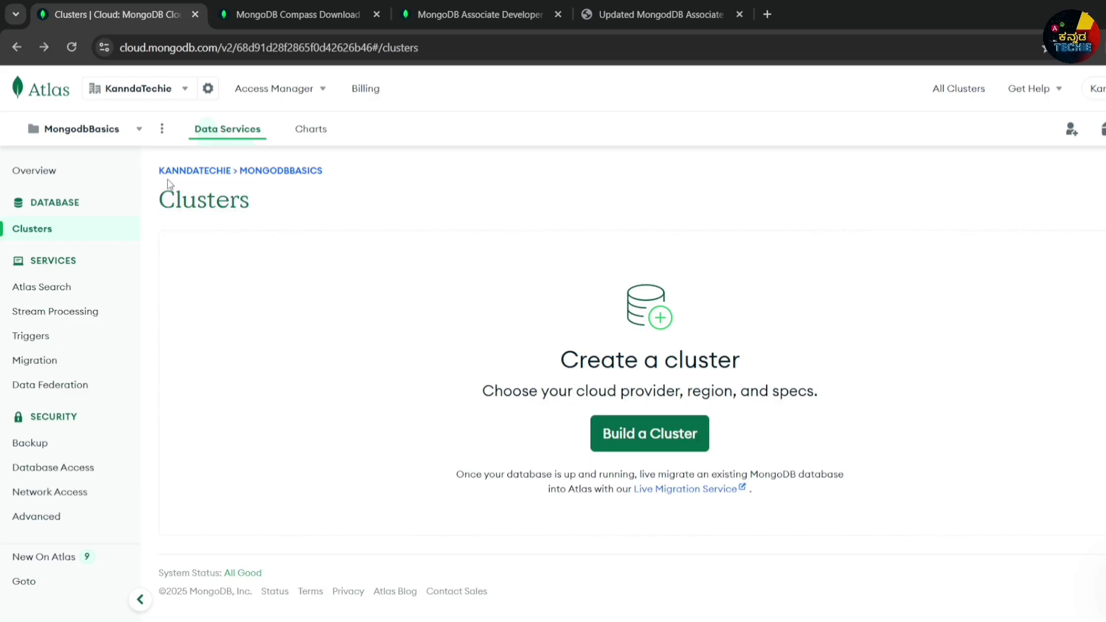
double_click(187, 209)
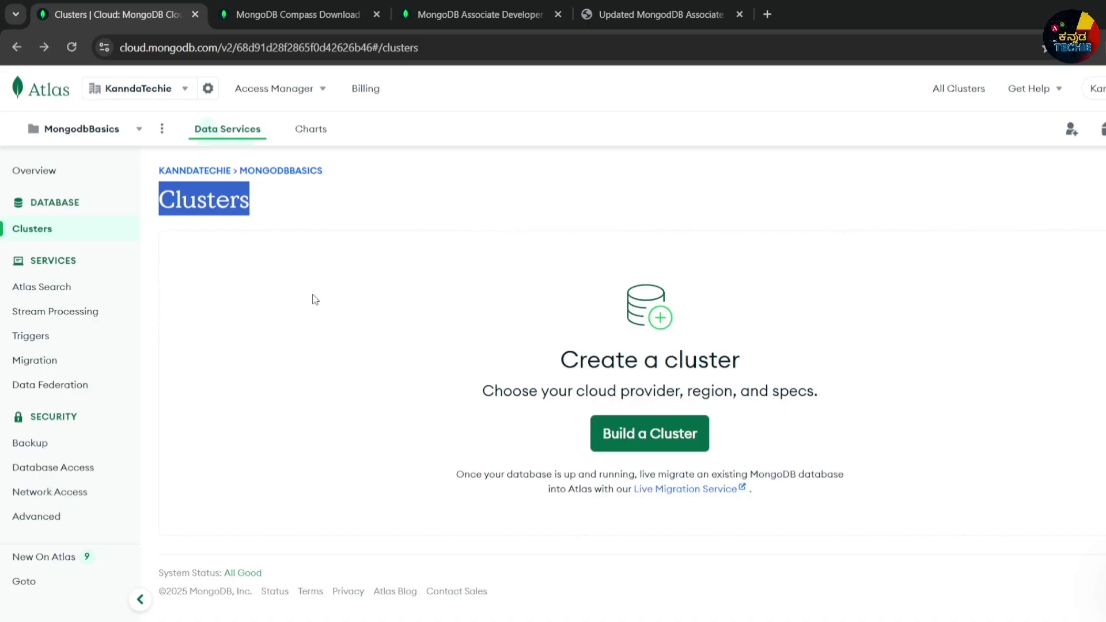
click(326, 309)
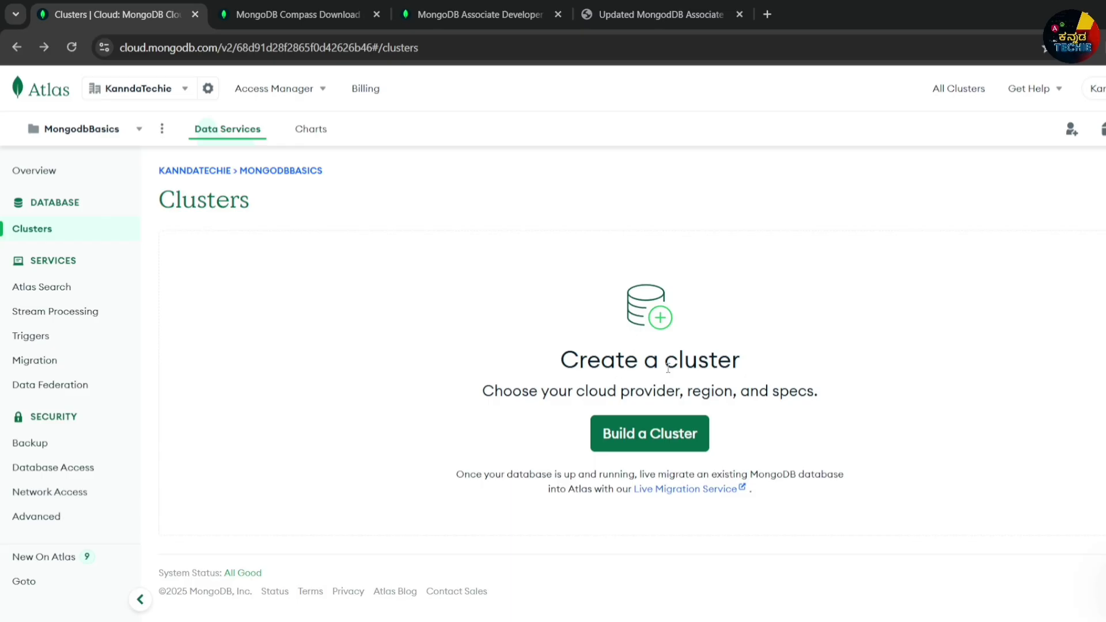
click(638, 434)
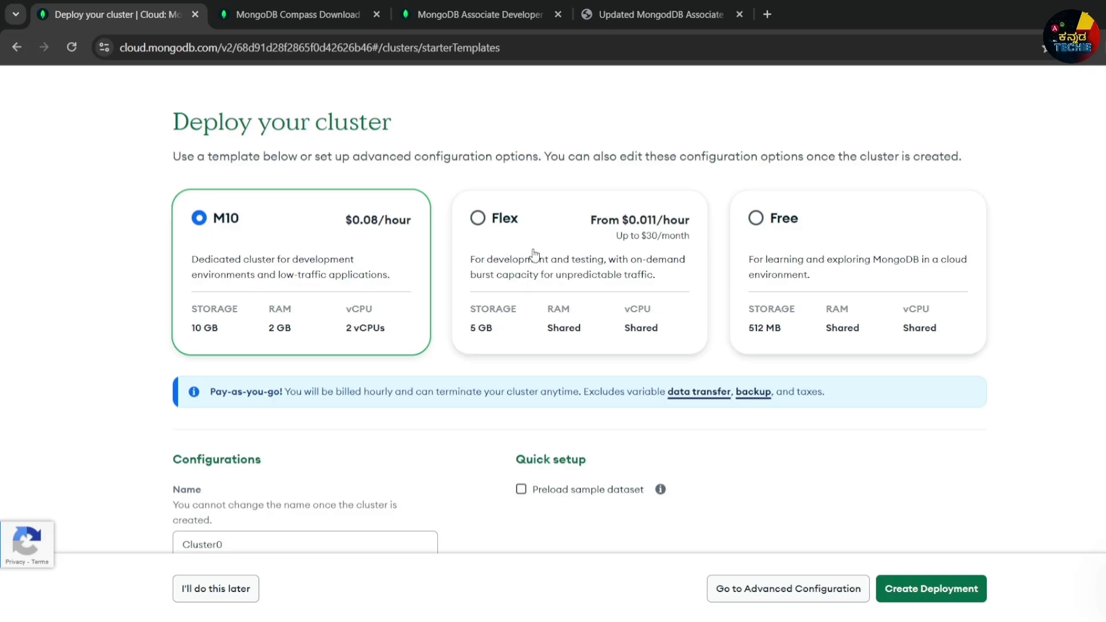
Deploy a Free cluster named Cluster0 on AWS in Mumbai (ap-south-1) with automated security setup and the sample dataset preloaded.
click(792, 233)
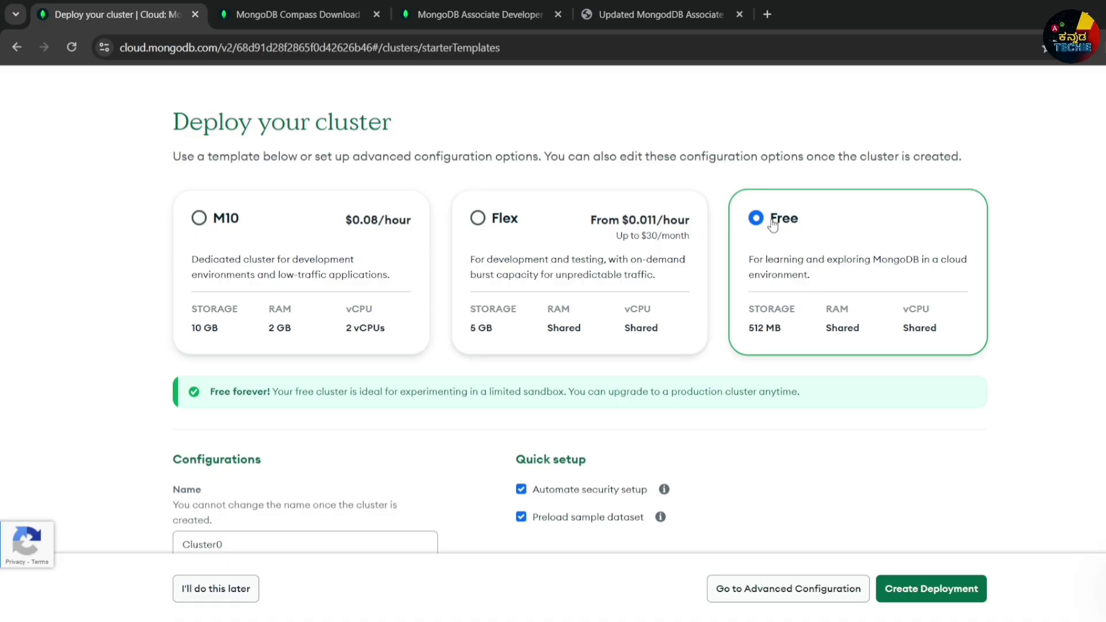
scroll(200, 376, down, 5)
click(240, 240)
scroll(475, 279, down, 1)
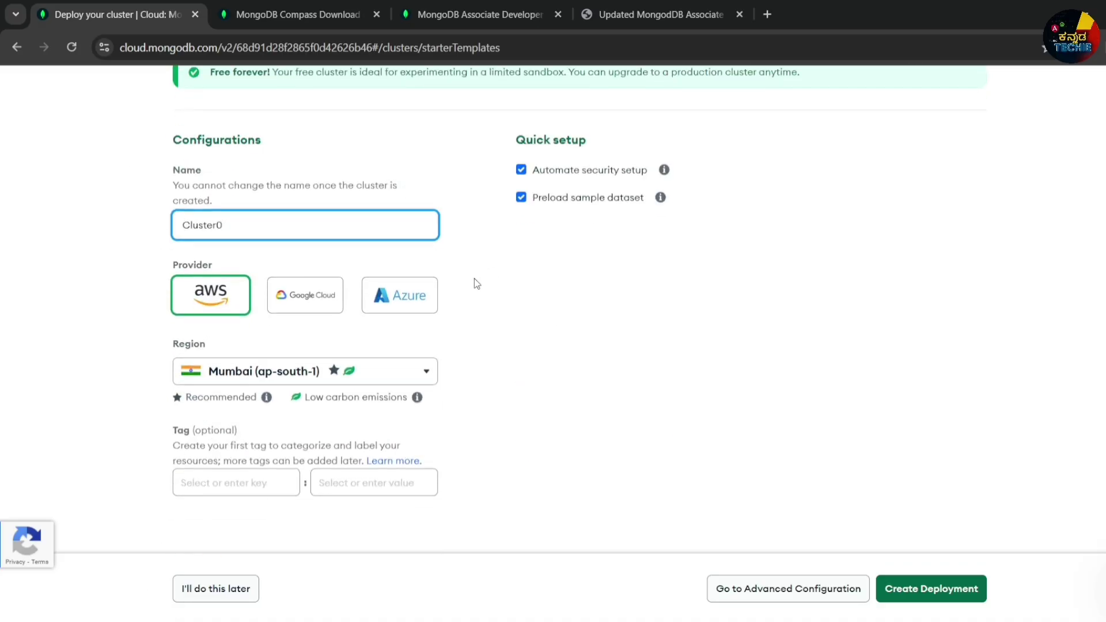
click(940, 599)
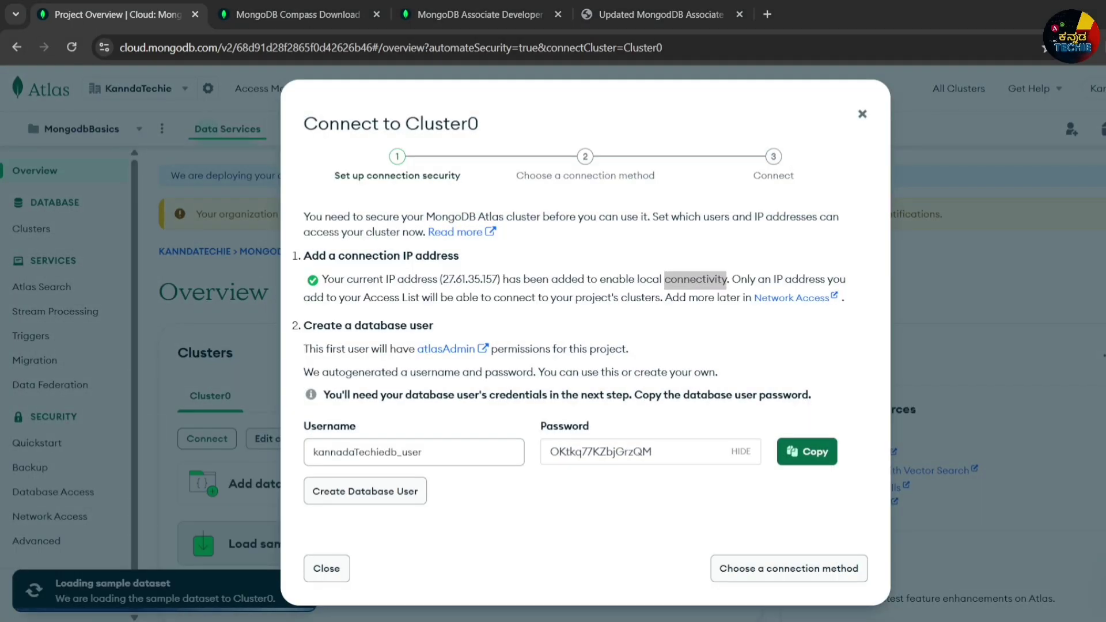
Open the Network Access page from the Connect to Cluster0 dialog, review the IP access list entry, and close the page.
double_click(695, 279)
drag(289, 125, 499, 137)
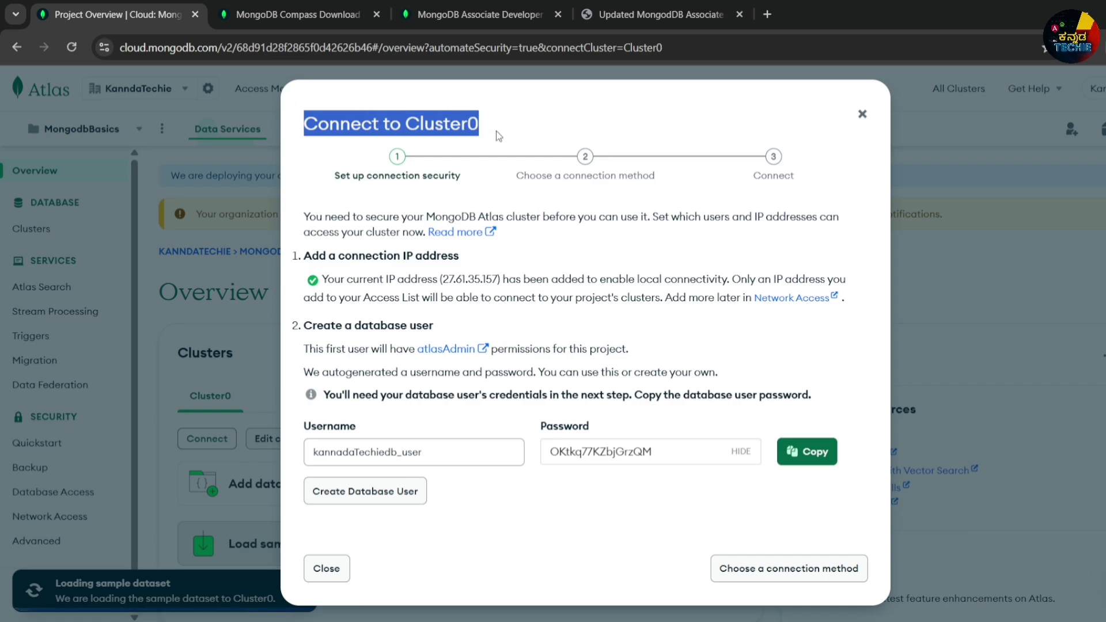
click(558, 316)
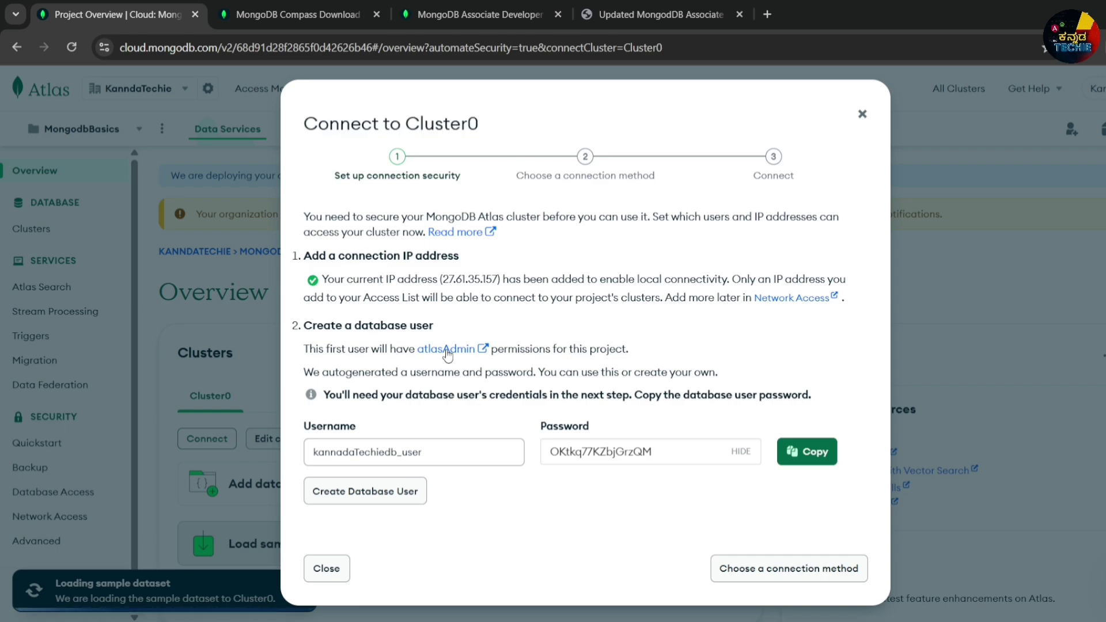
click(778, 299)
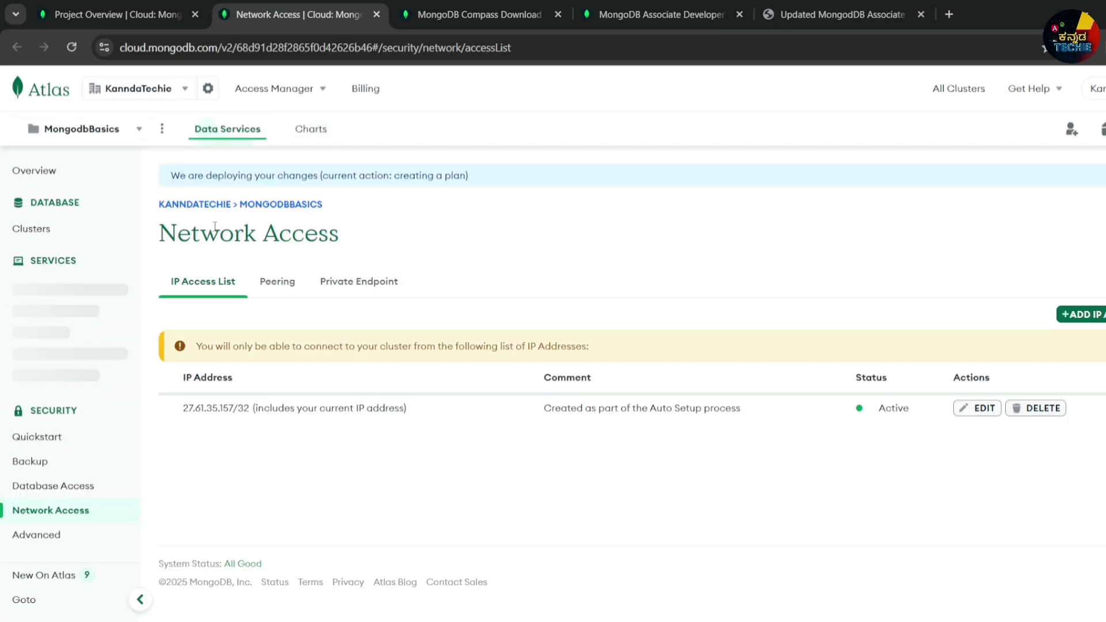
drag(178, 414, 1044, 426)
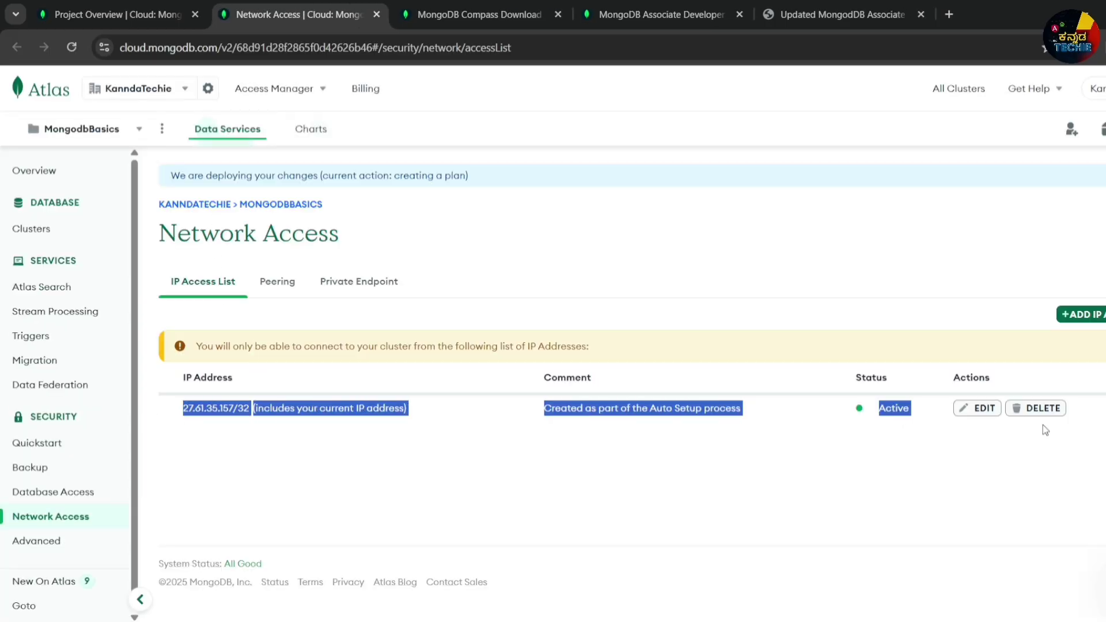
click(292, 450)
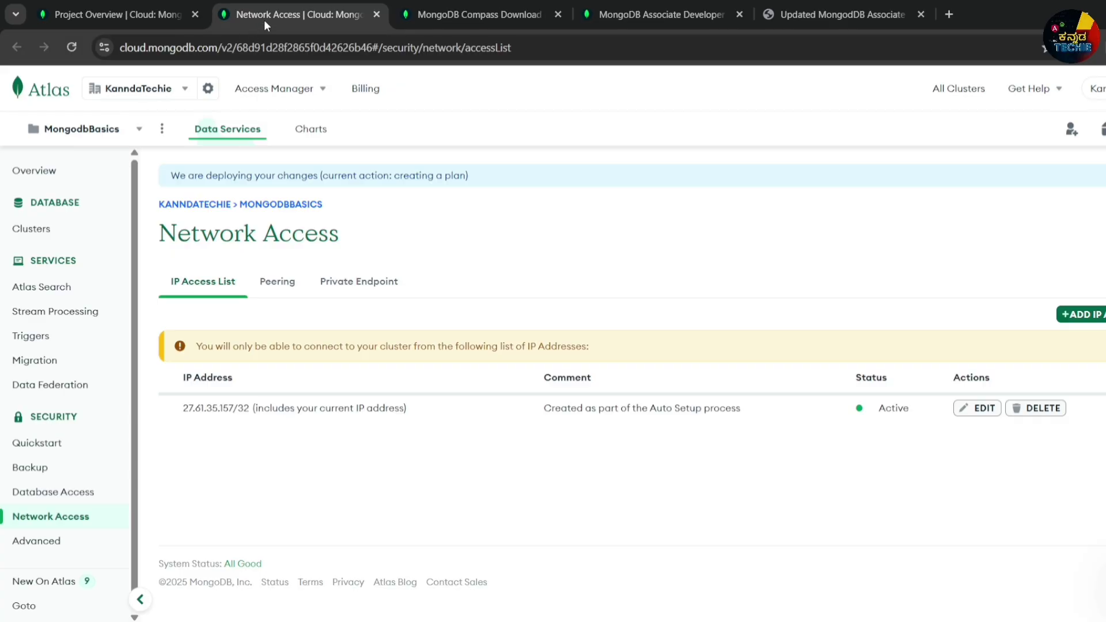
middle_click(276, 6)
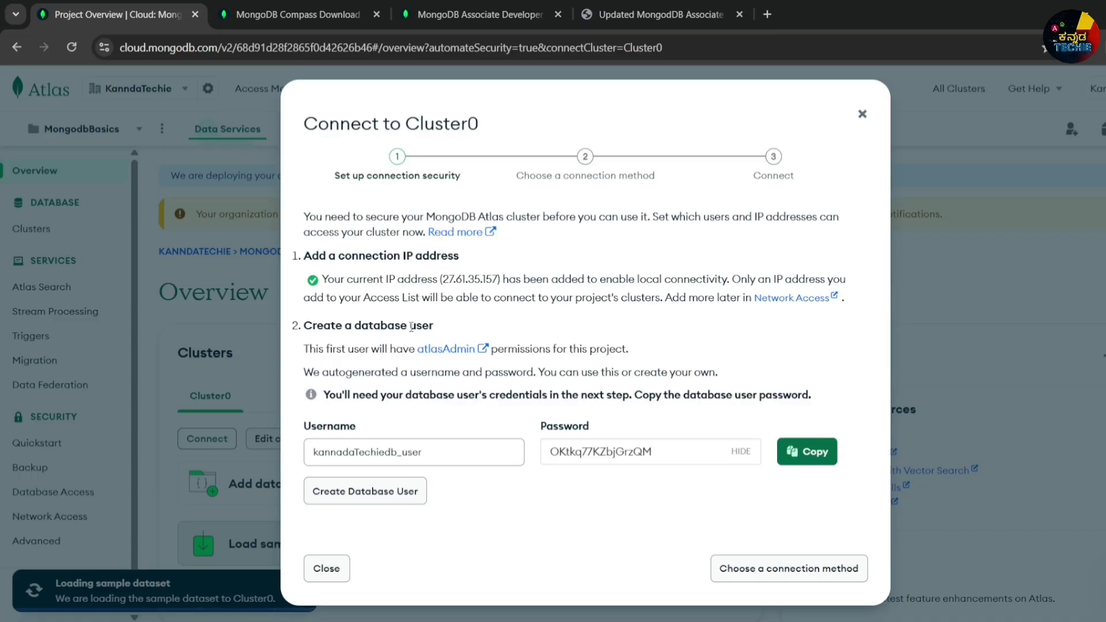
Open the atlasAdmin documentation on configuring database users, skim it, and close the page.
click(445, 349)
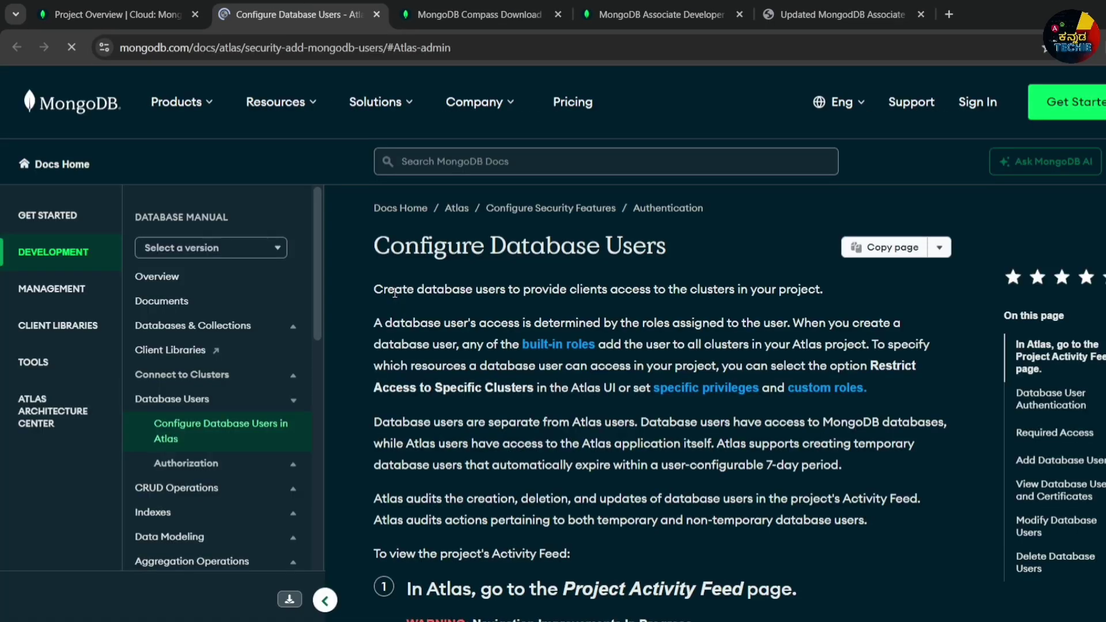
scroll(568, 391, down, 8)
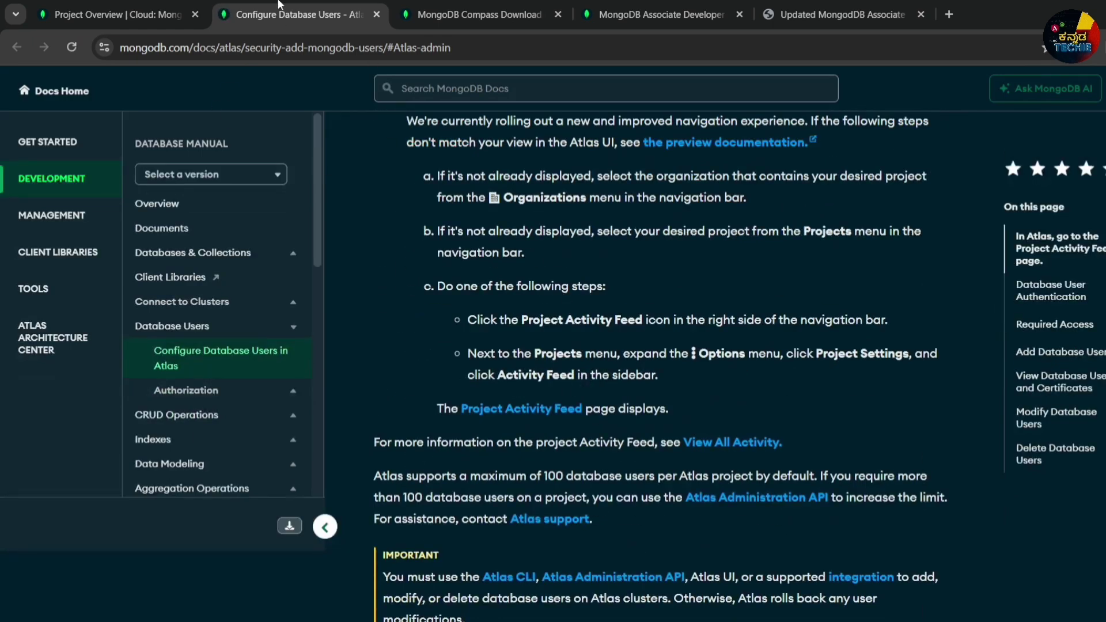
key(ctrl+w)
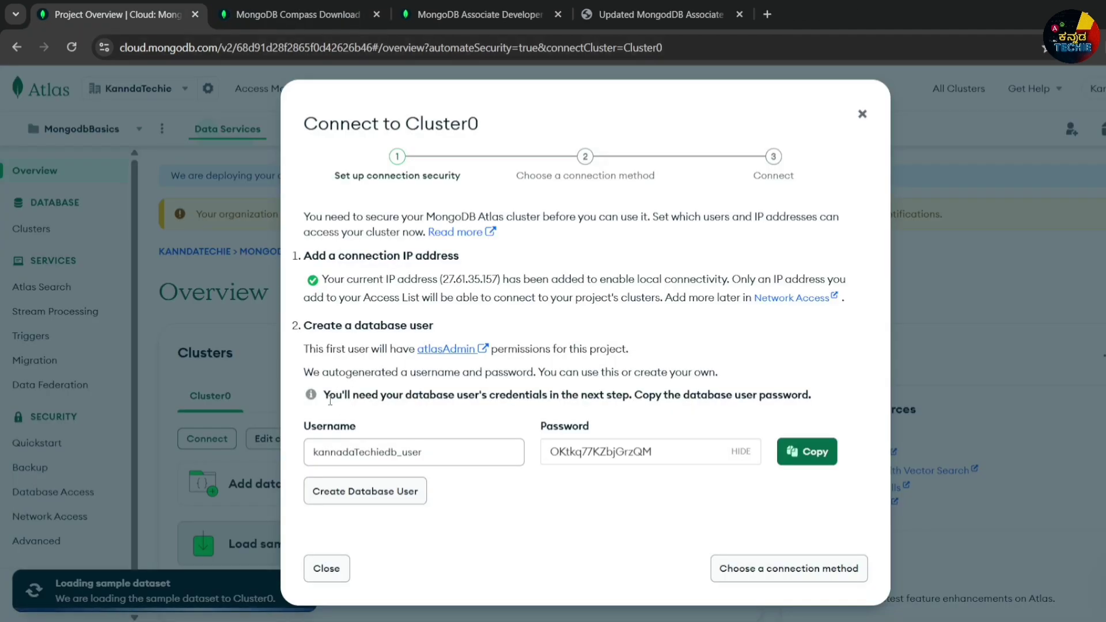
Review the autogenerated database user's username and password, and close the Connect to Cluster0 dialog.
drag(329, 395, 676, 395)
click(425, 453)
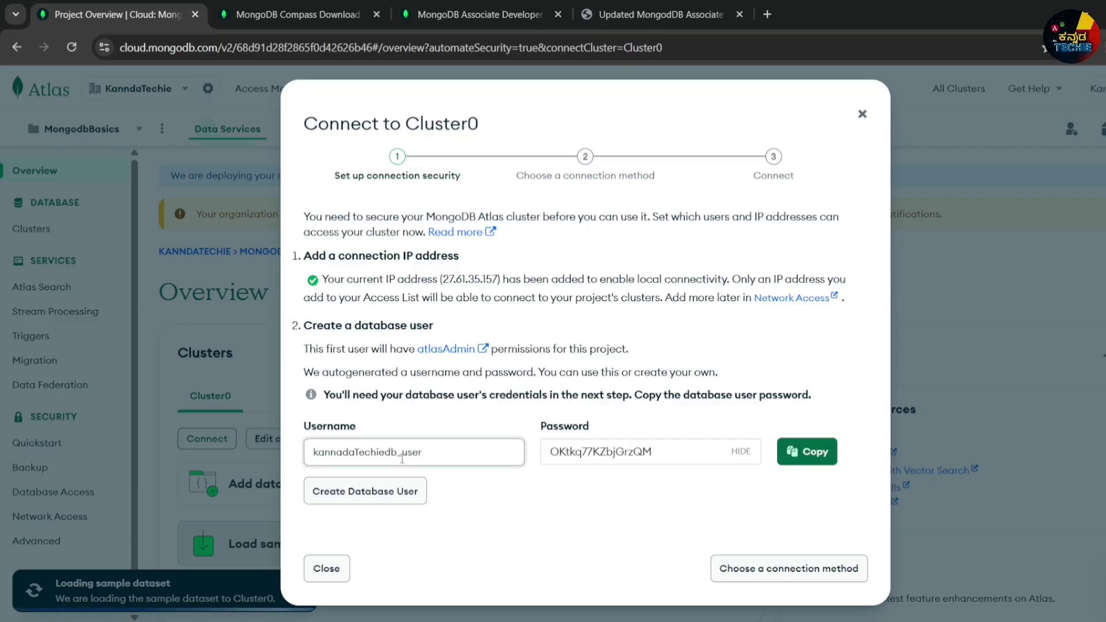
drag(425, 453, 308, 454)
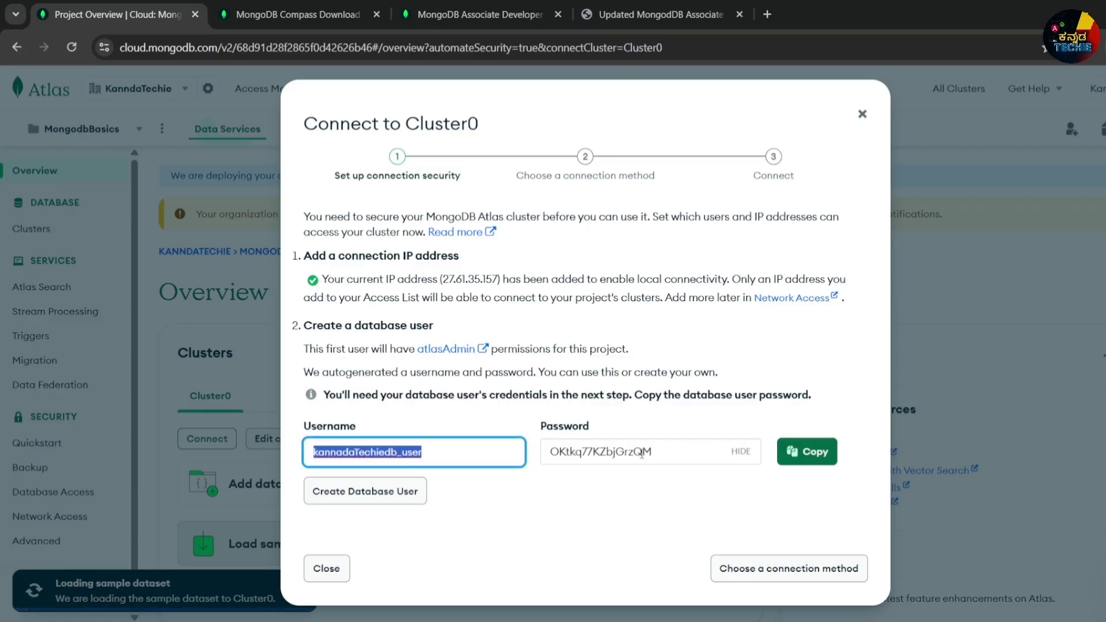
drag(663, 453, 545, 452)
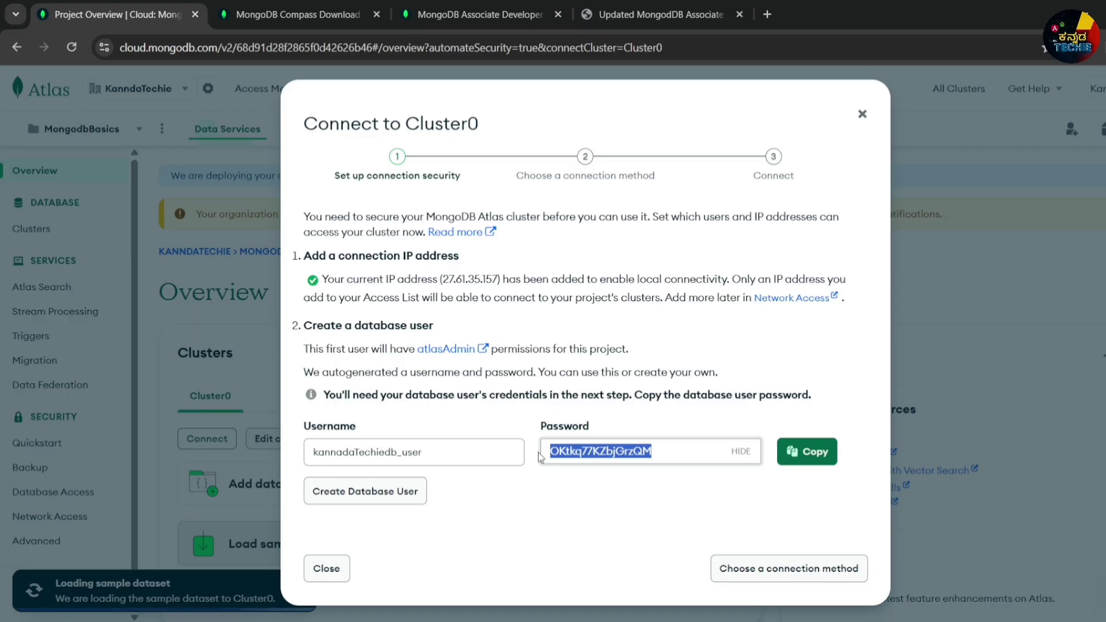
key(Escape)
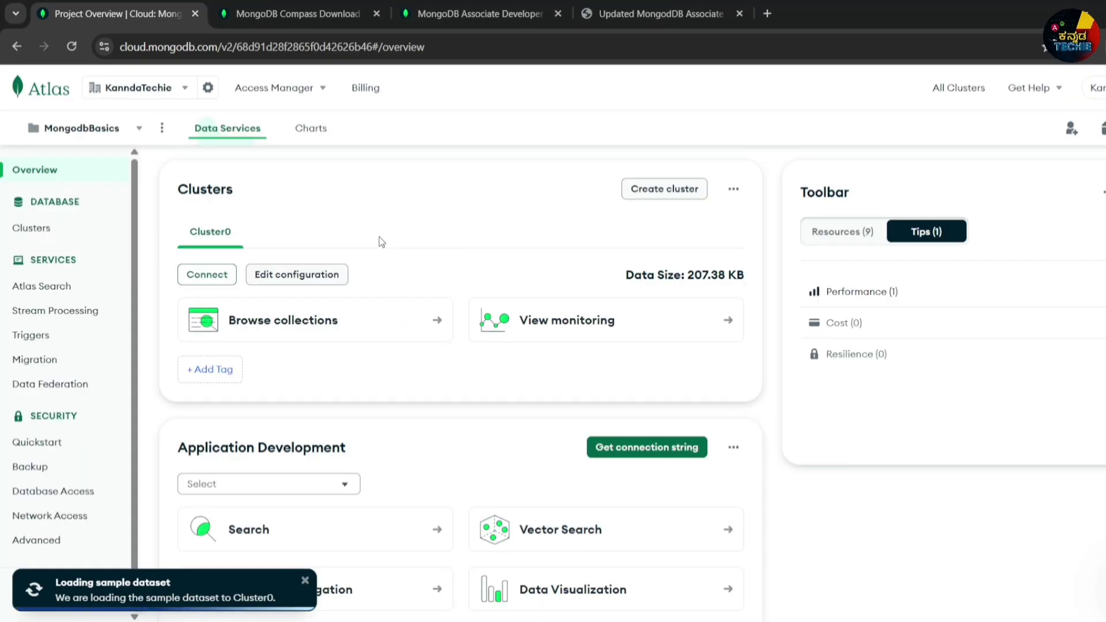
Look over the project Overview page, including the sample dataset loading notice, the deployment banner and the Cluster0 card.
scroll(286, 311, up, 3)
scroll(338, 370, down, 1)
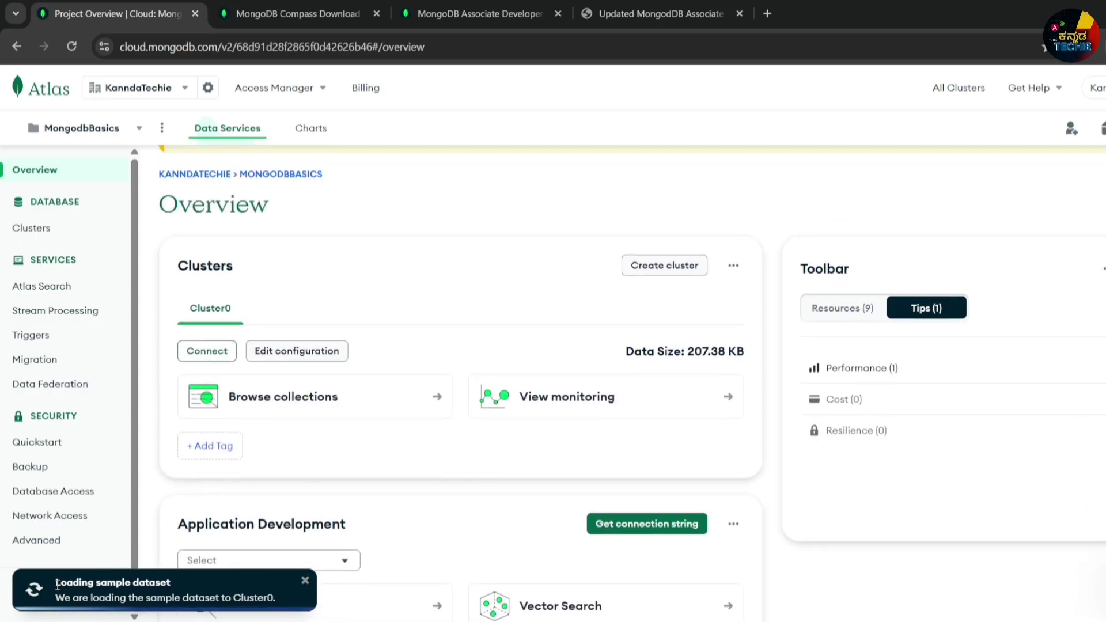
drag(58, 586, 170, 586)
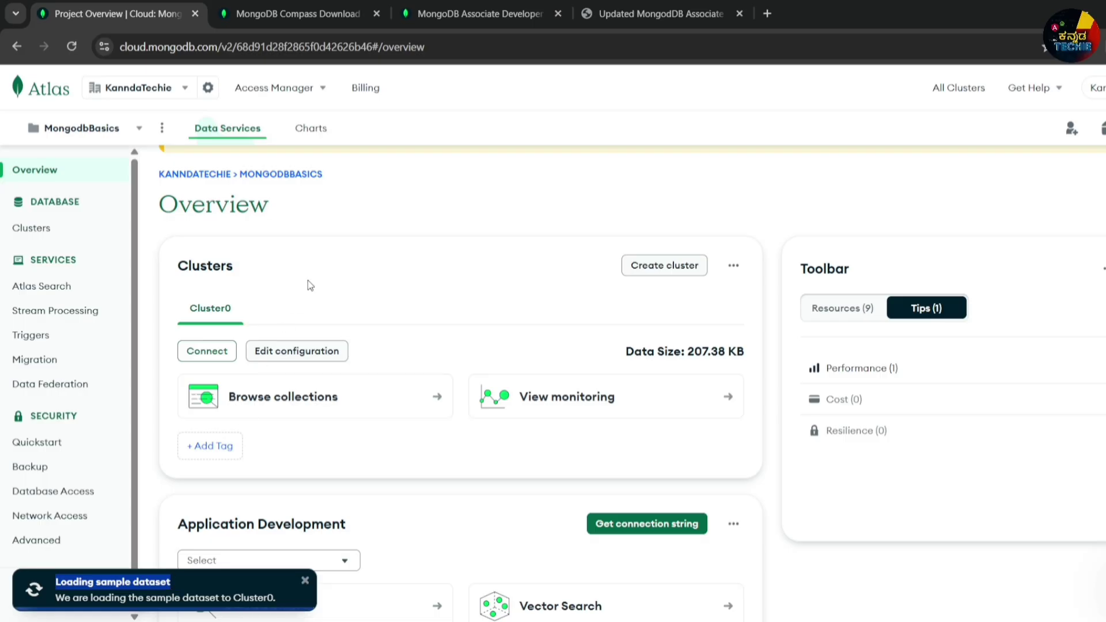
scroll(308, 280, up, 1)
click(348, 286)
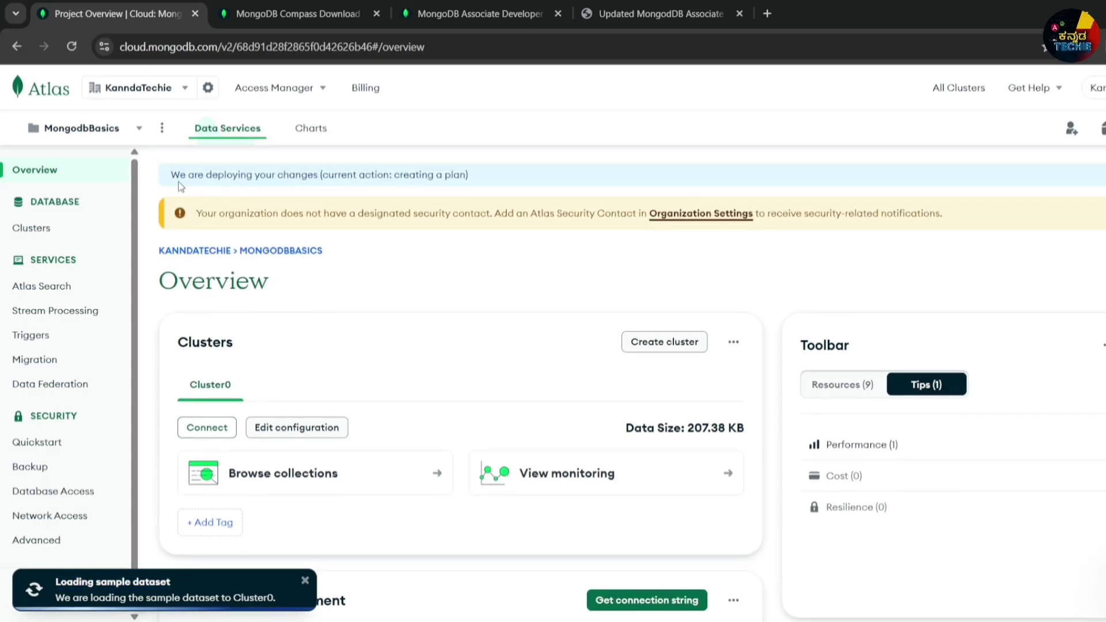
drag(171, 175, 470, 179)
click(463, 365)
scroll(465, 369, down, 1)
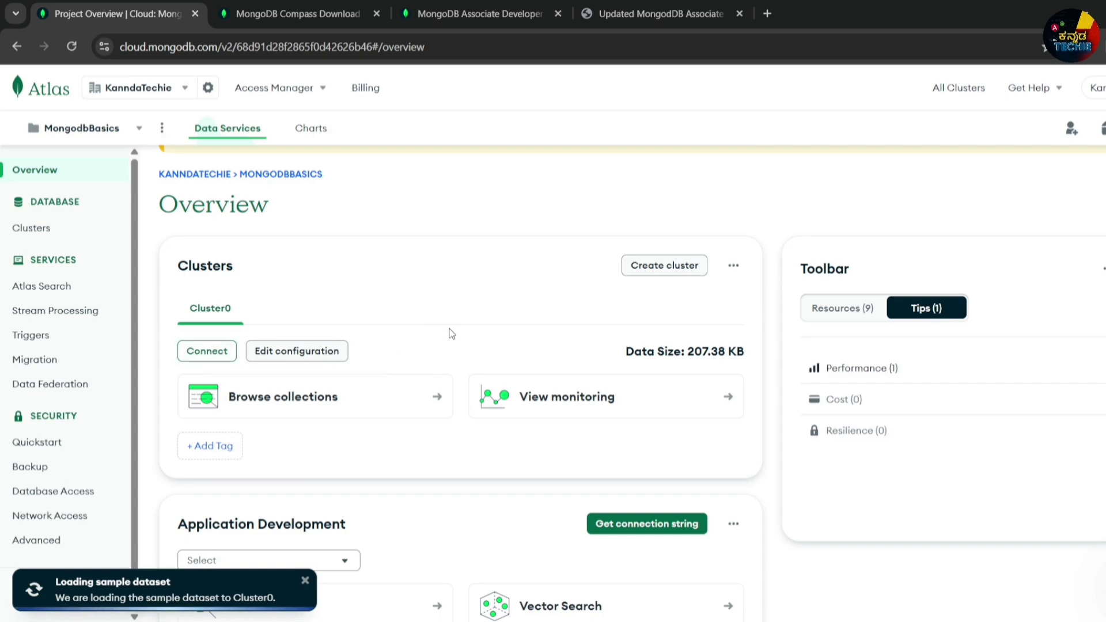
Open the connection options for Cluster0 and examine the available methods for applications and tools.
click(198, 351)
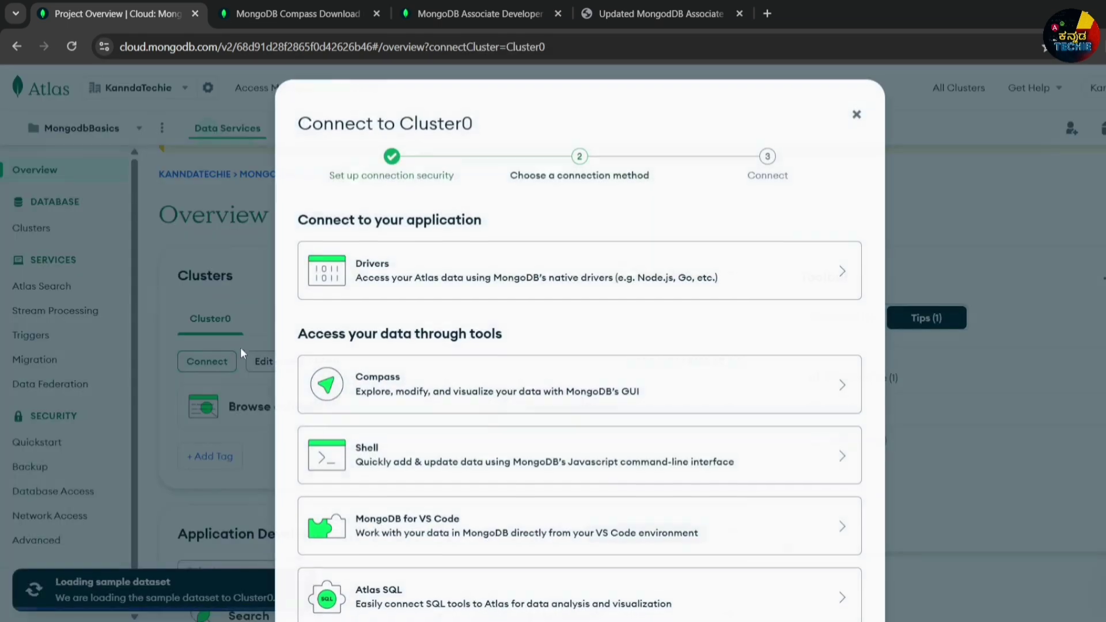
click(857, 114)
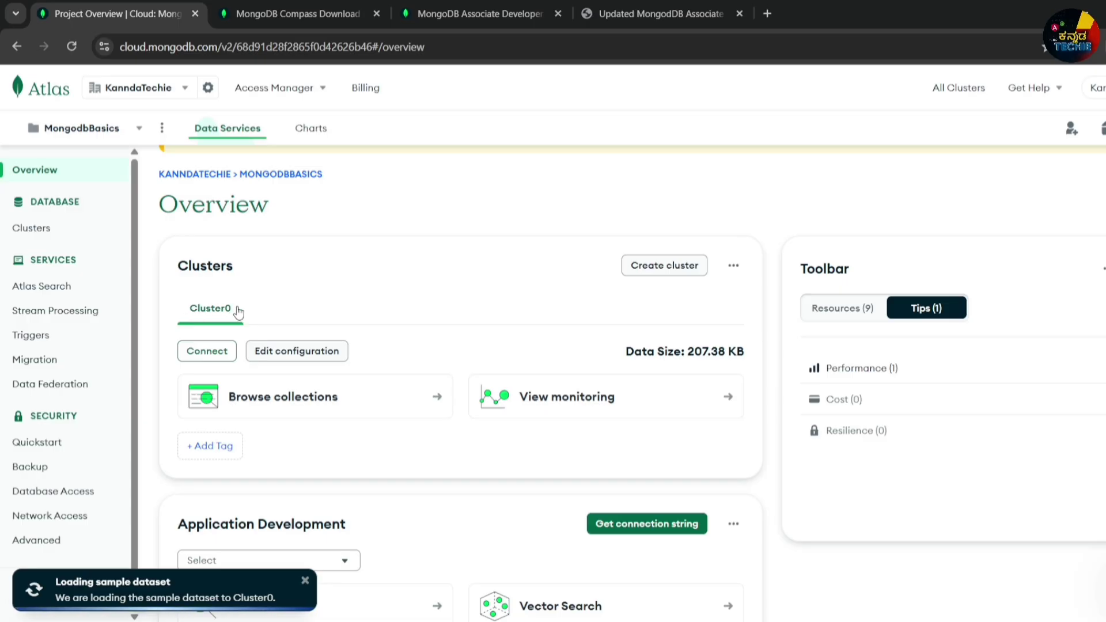
click(202, 353)
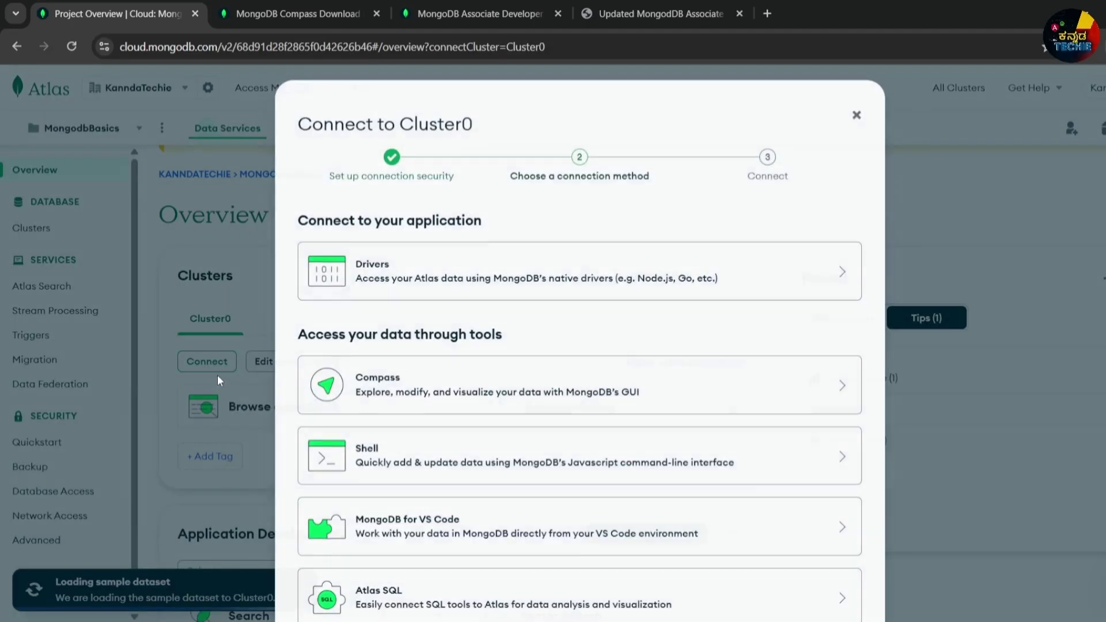
scroll(371, 141, down, 2)
scroll(371, 141, up, 2)
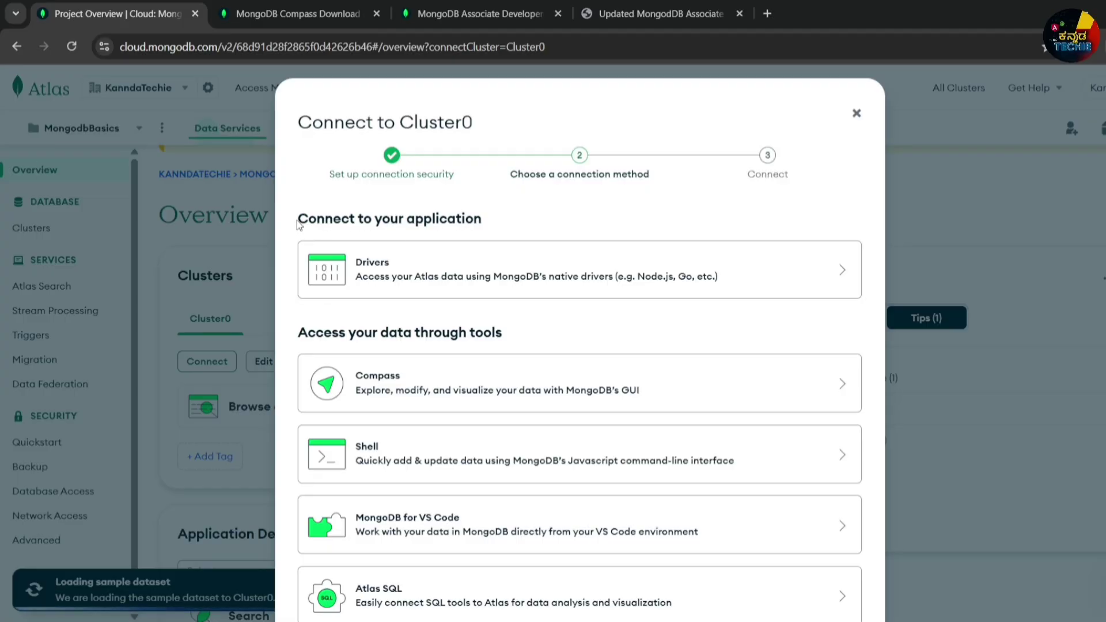
drag(299, 224, 494, 229)
click(504, 220)
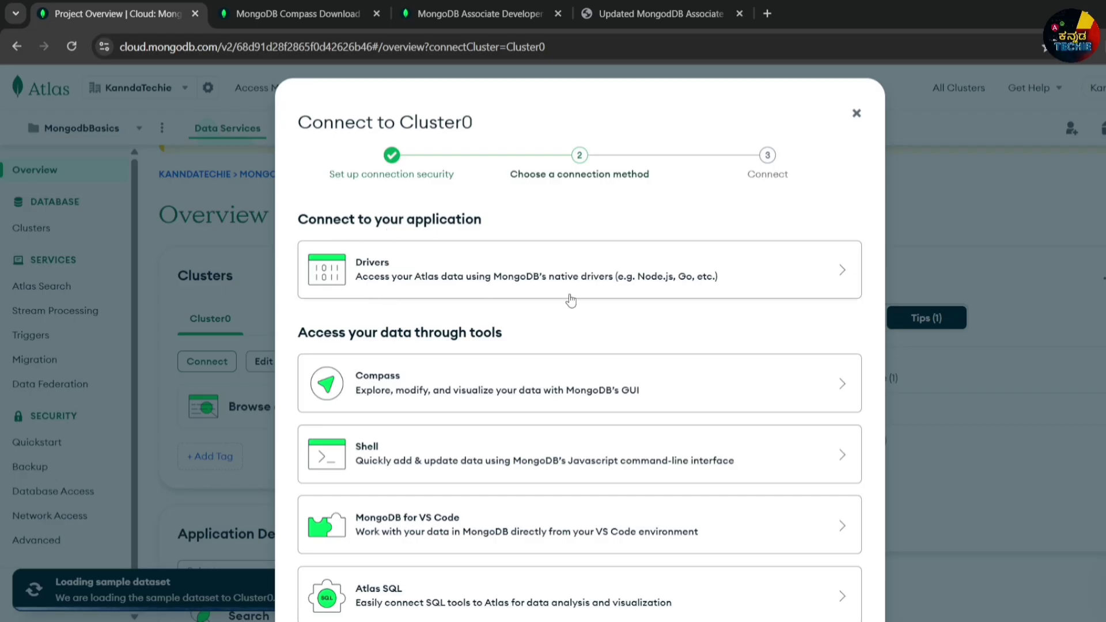
scroll(464, 272, down, 2)
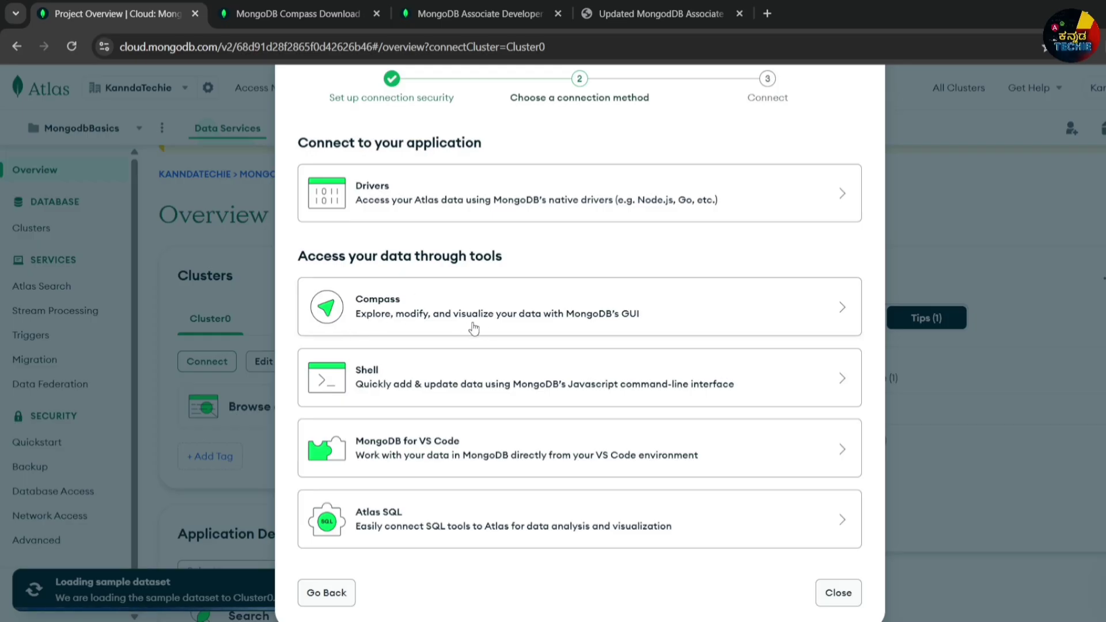
scroll(432, 340, down, 1)
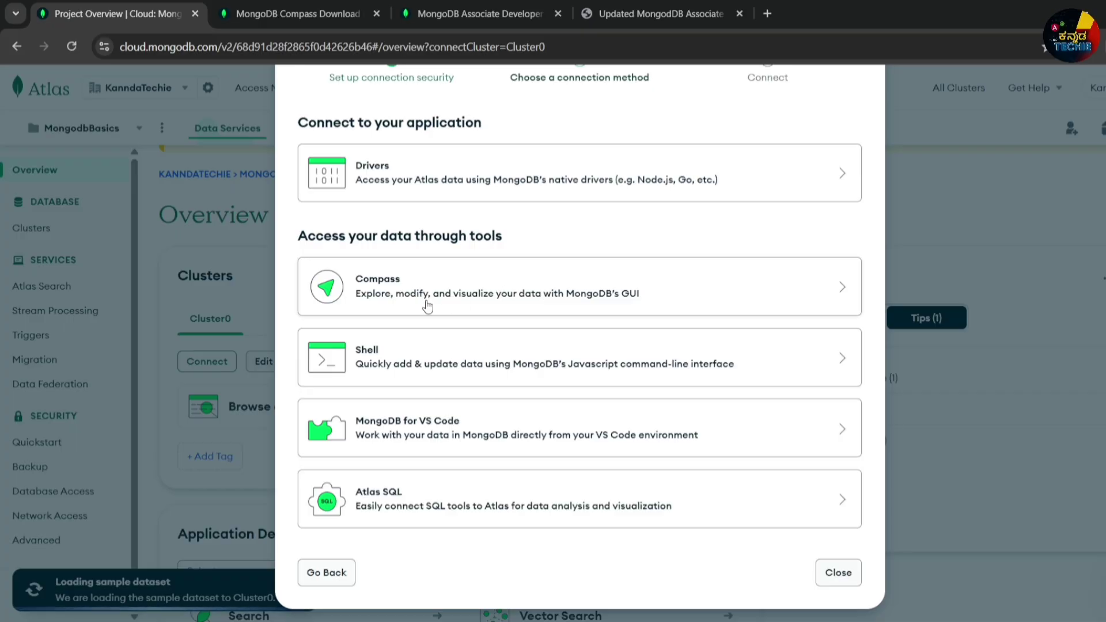
Choose Compass as the connection method, indicate that MongoDB Compass is already installed, and copy the connection string.
click(491, 289)
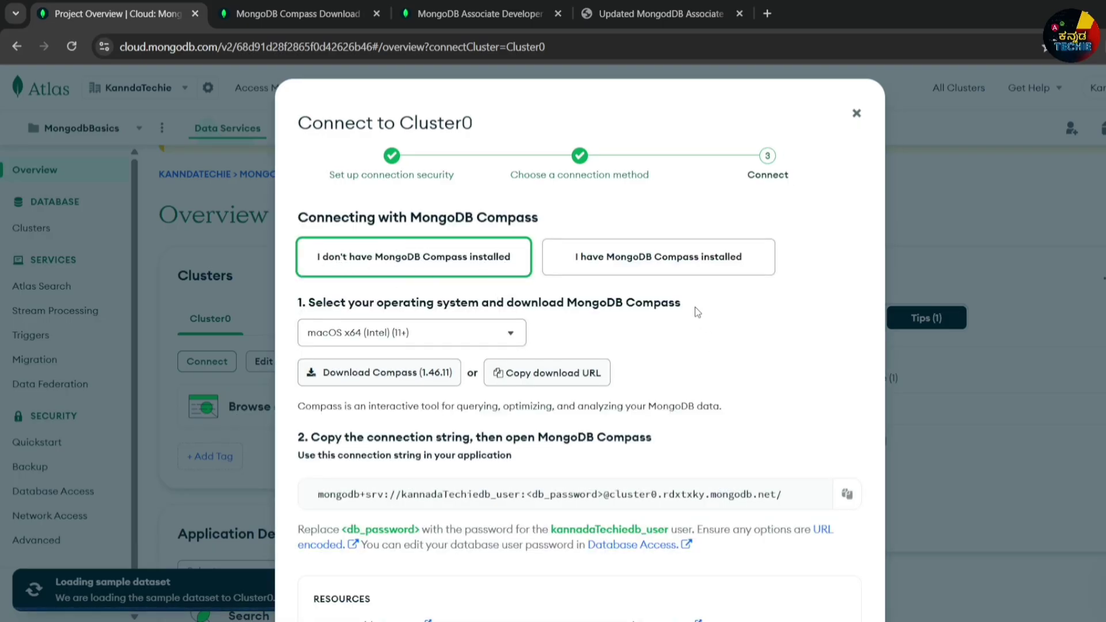
click(691, 265)
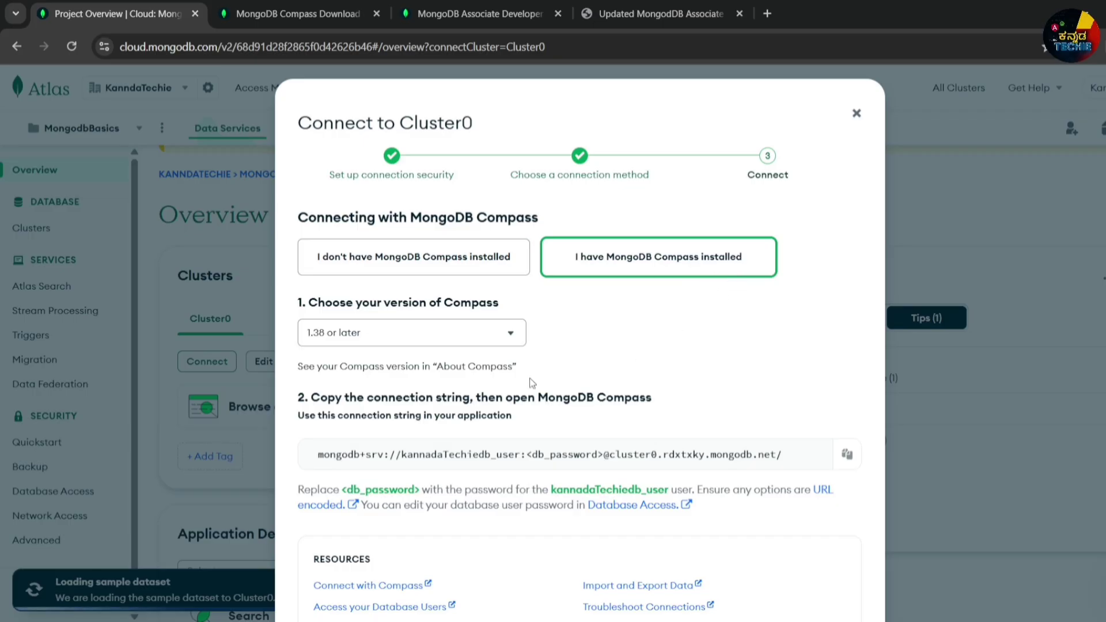
scroll(532, 383, down, 2)
drag(311, 321, 651, 321)
drag(316, 378, 792, 380)
click(846, 380)
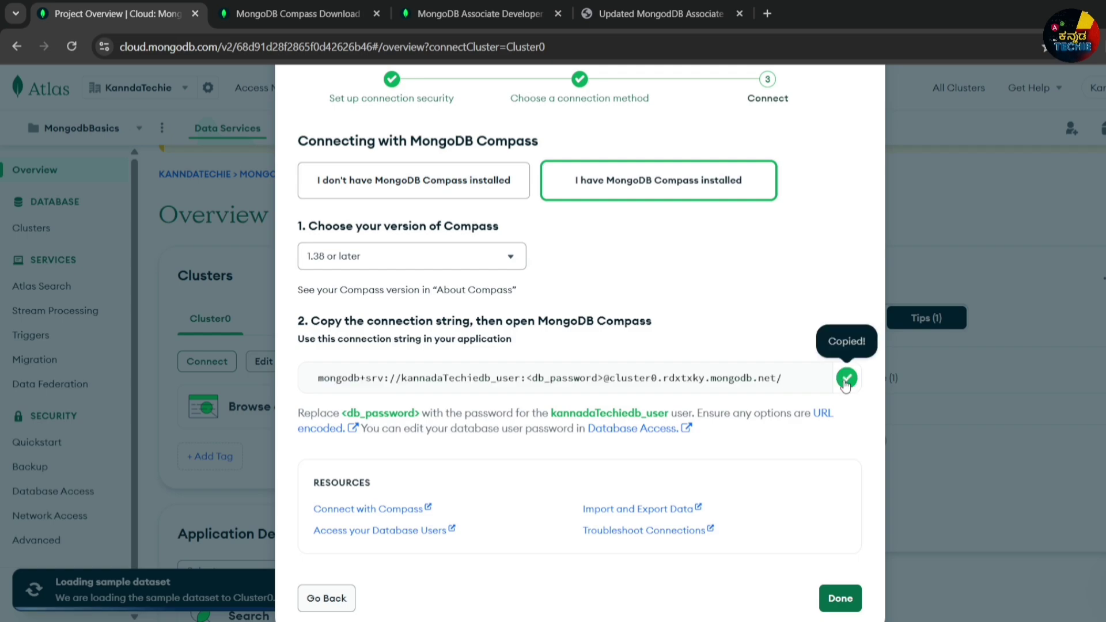
Examine the username and password placeholder in the connection string, and open the project's Database Access page.
drag(402, 379, 520, 379)
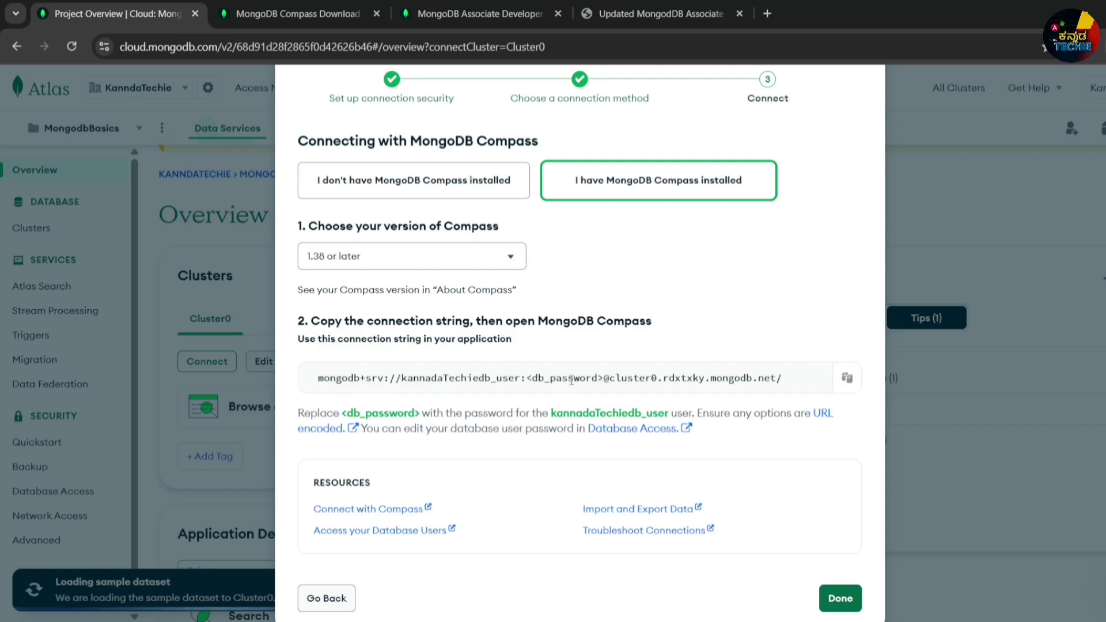
double_click(553, 380)
click(550, 380)
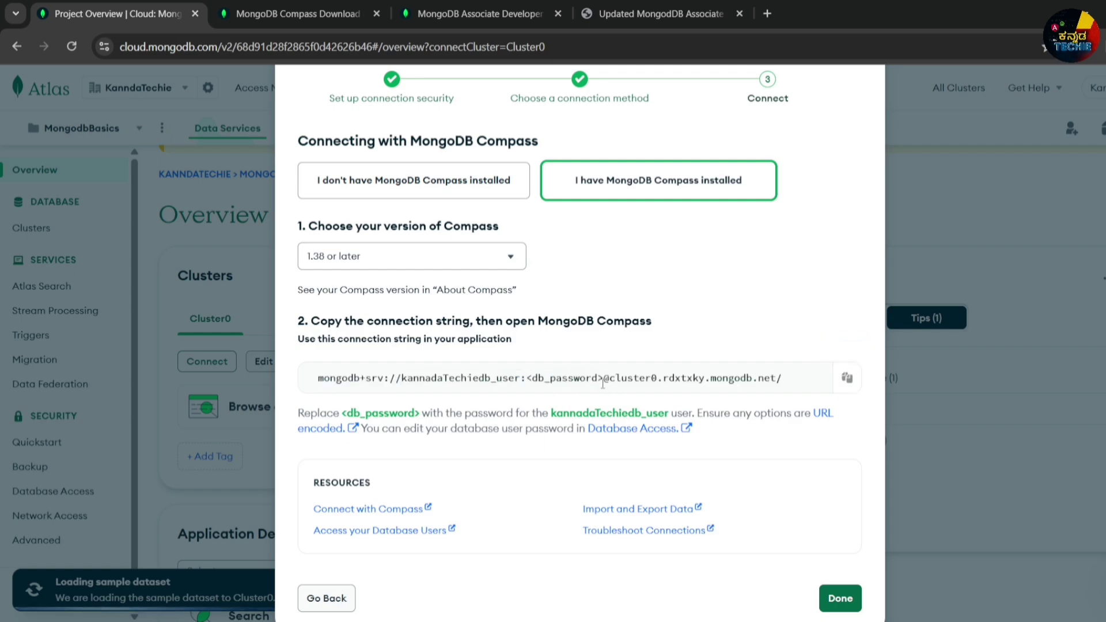
drag(527, 380, 604, 381)
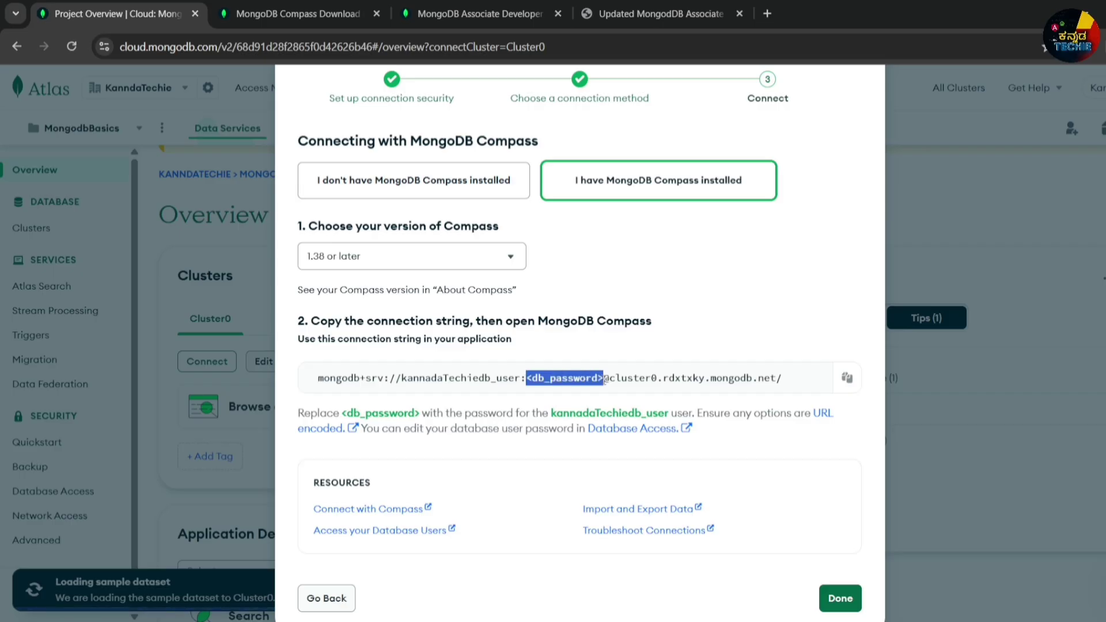
click(562, 380)
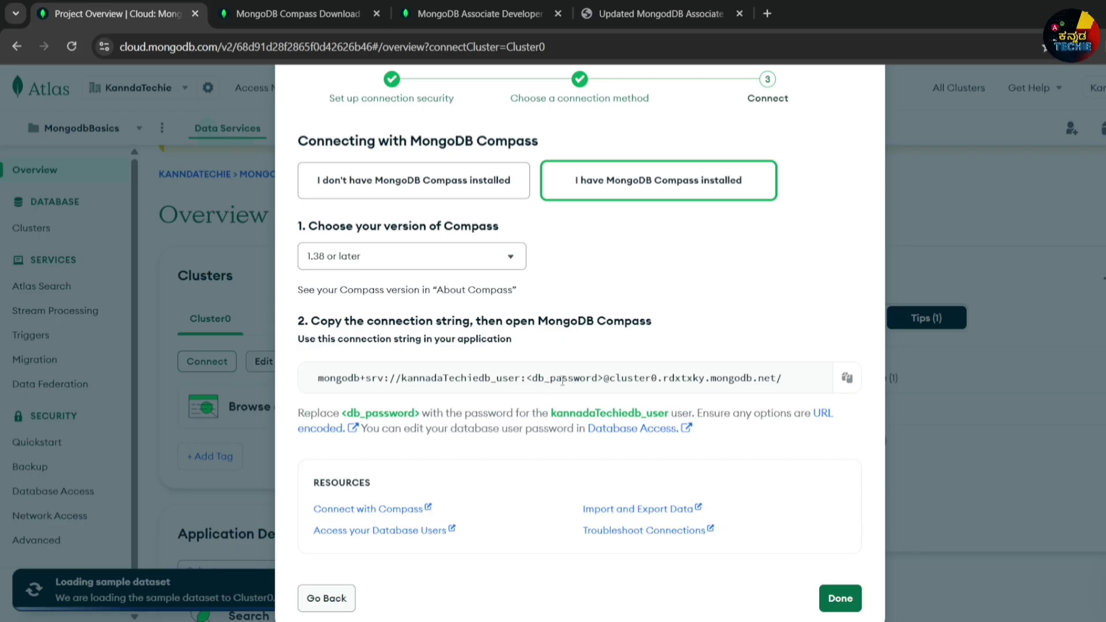
click(626, 430)
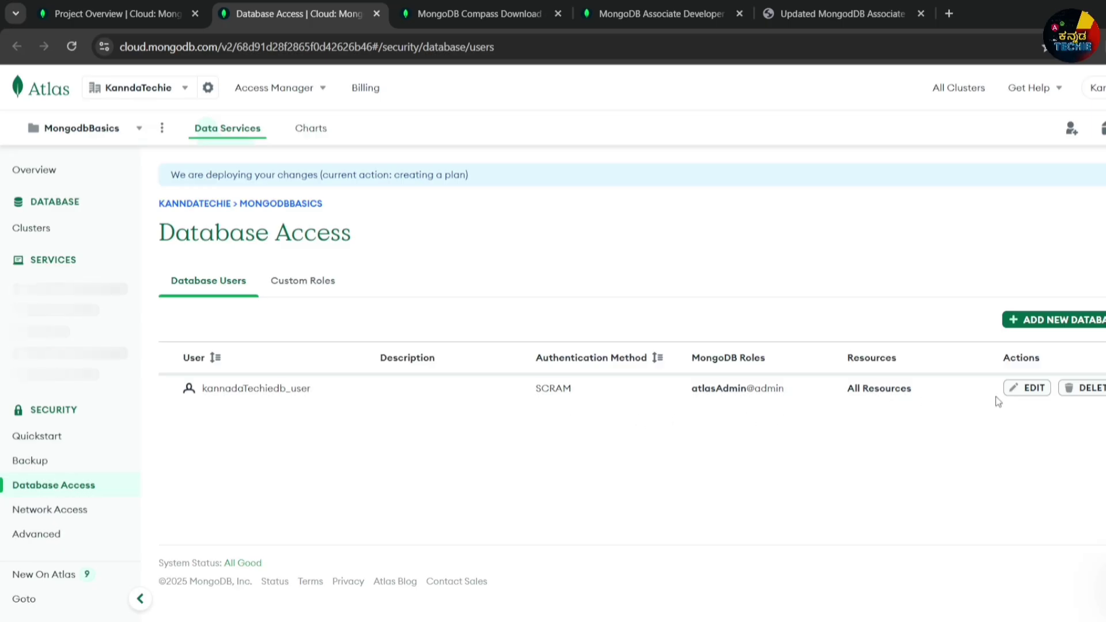
Open the database user for editing, examine the password change options, and close the form without saving.
click(1041, 394)
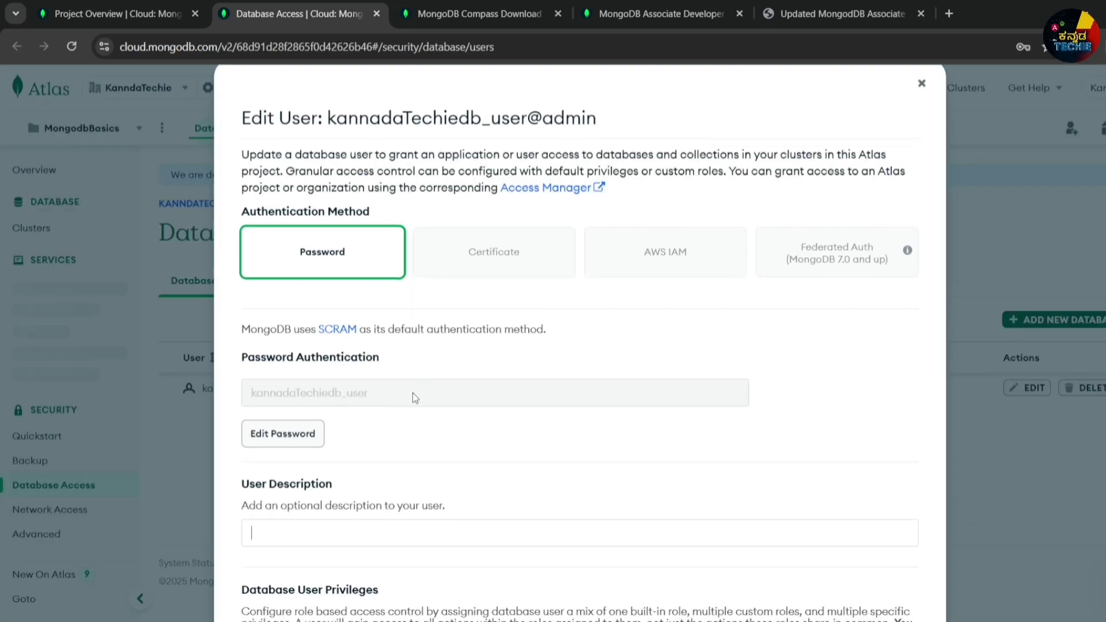
scroll(412, 393, down, 1)
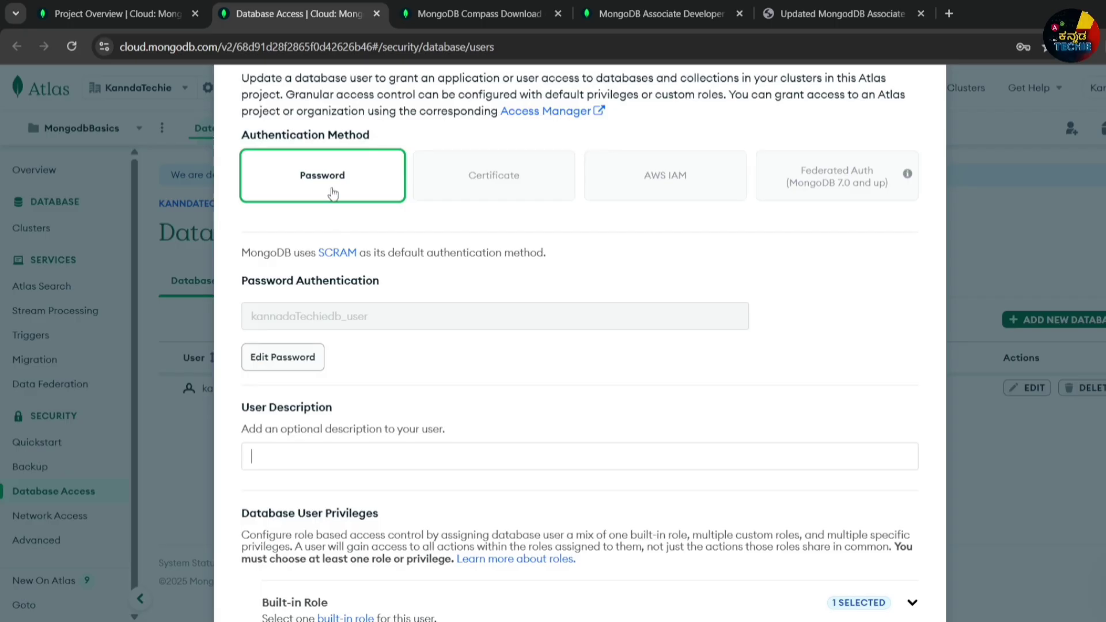
click(284, 360)
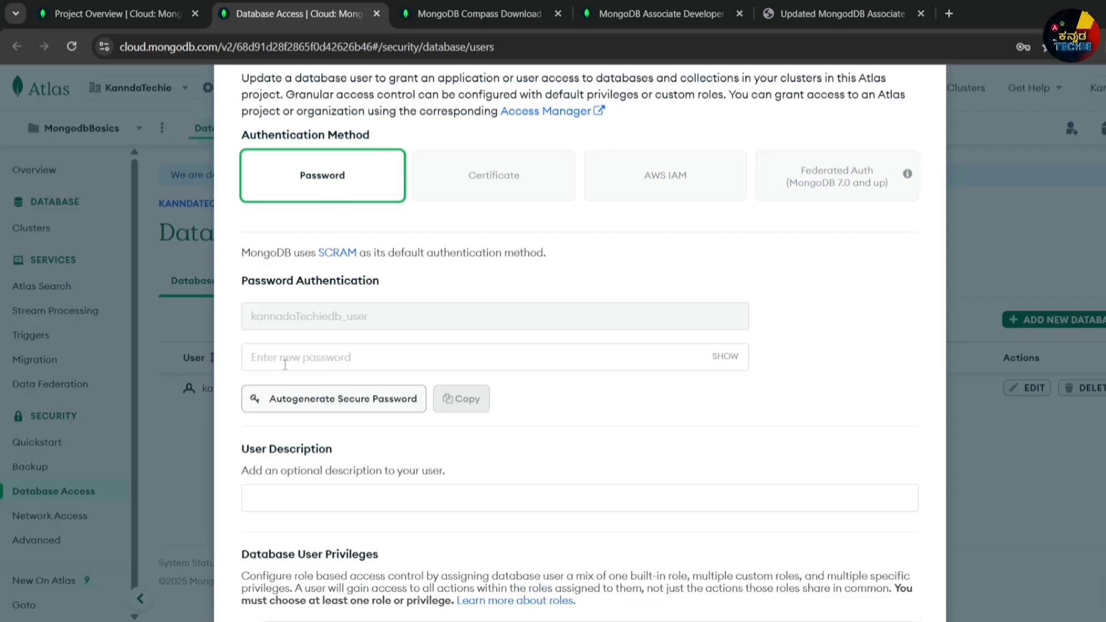
scroll(700, 353, up, 3)
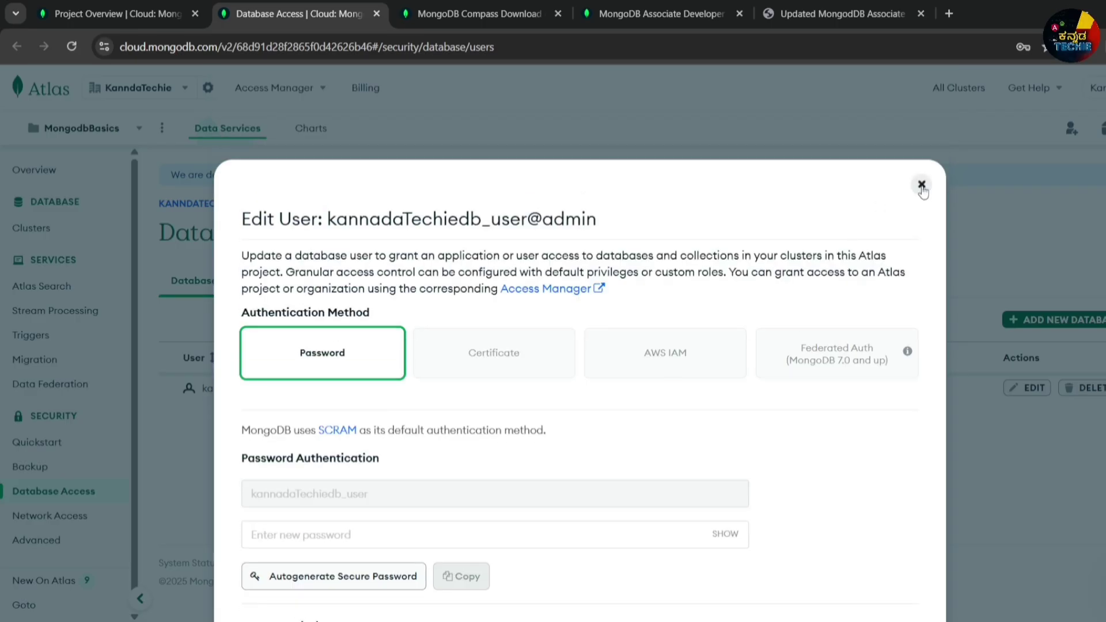
click(921, 185)
Return to the Compass connection instructions for Cluster0, copy the connection string, and close the dialog.
key(ctrl+Page_Up)
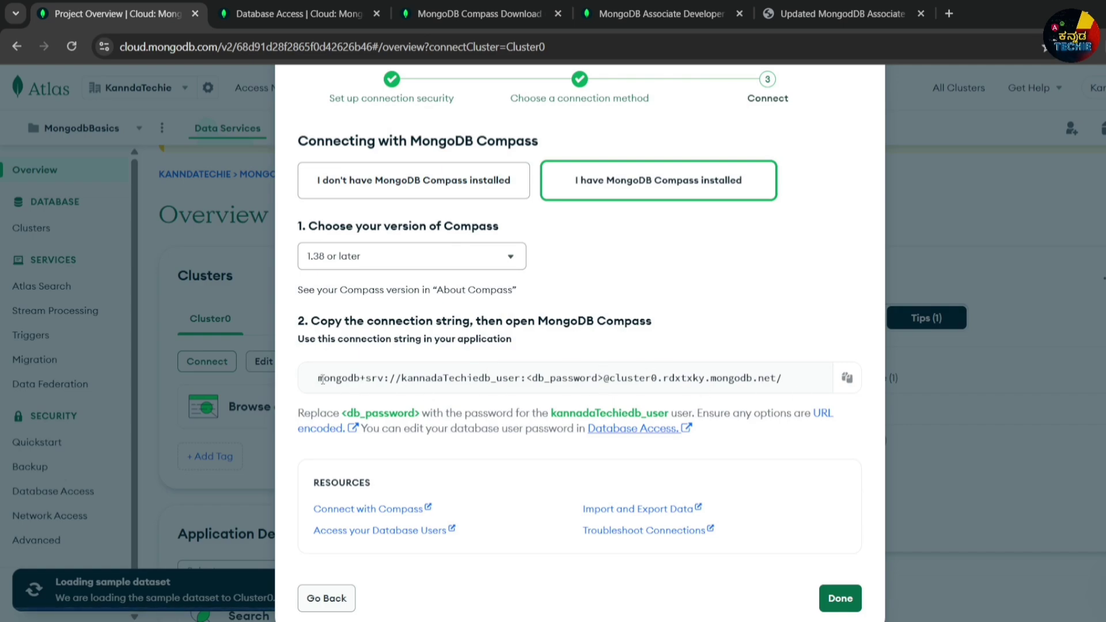
drag(319, 379, 782, 381)
click(846, 378)
scroll(651, 306, up, 2)
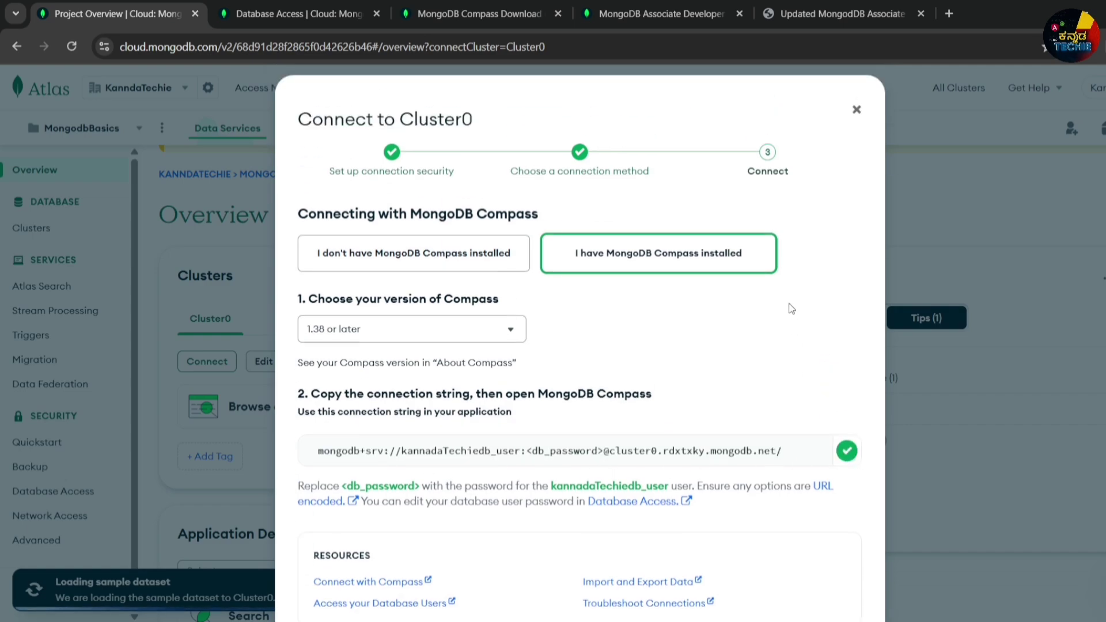
click(856, 112)
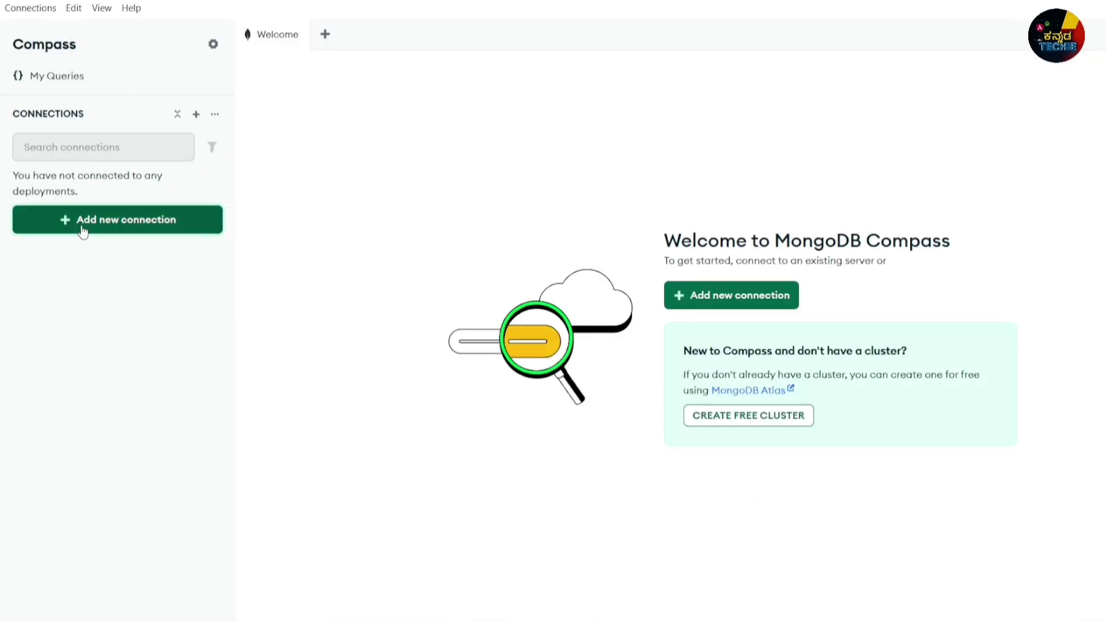
Switch to MongoDB Compass and add a new connection, replacing the default localhost URI with the copied Atlas connection string.
click(111, 227)
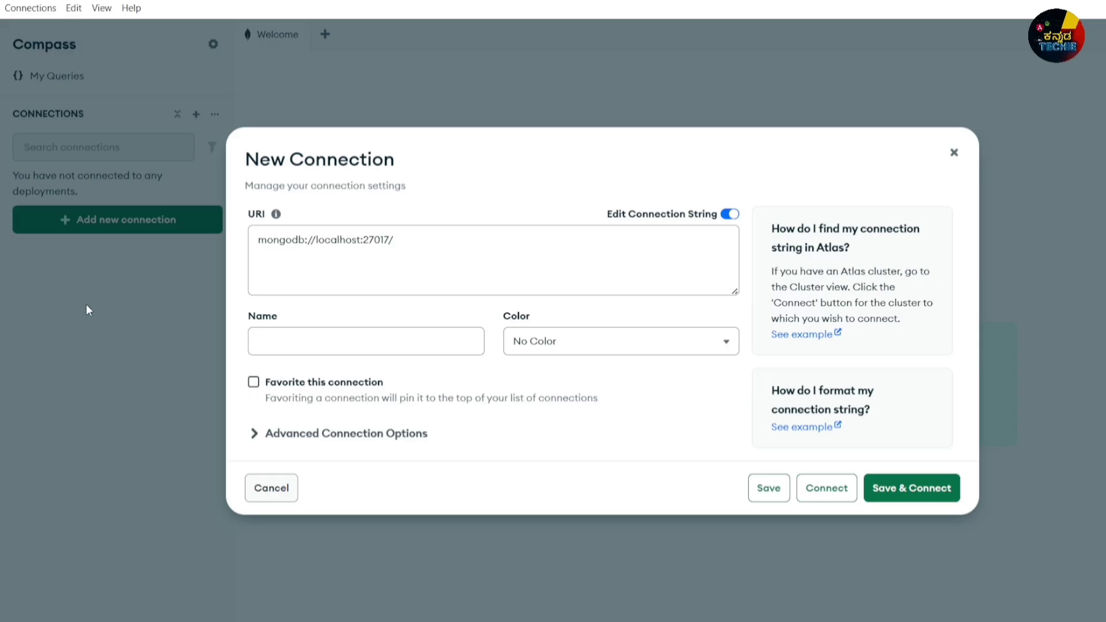
click(400, 241)
drag(401, 242, 256, 246)
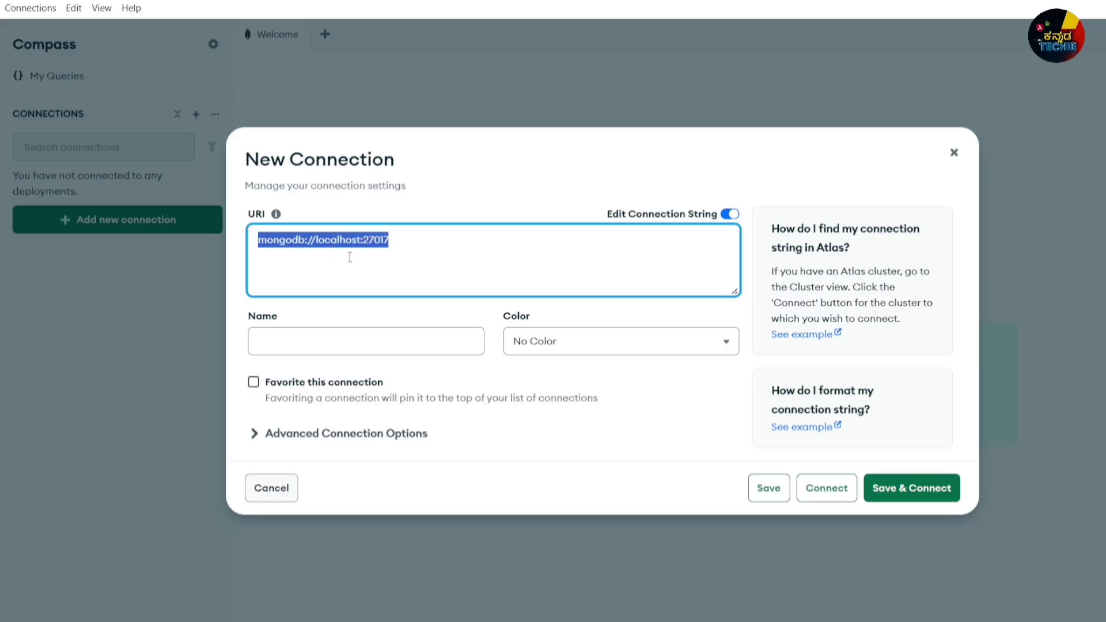
key(ctrl+v)
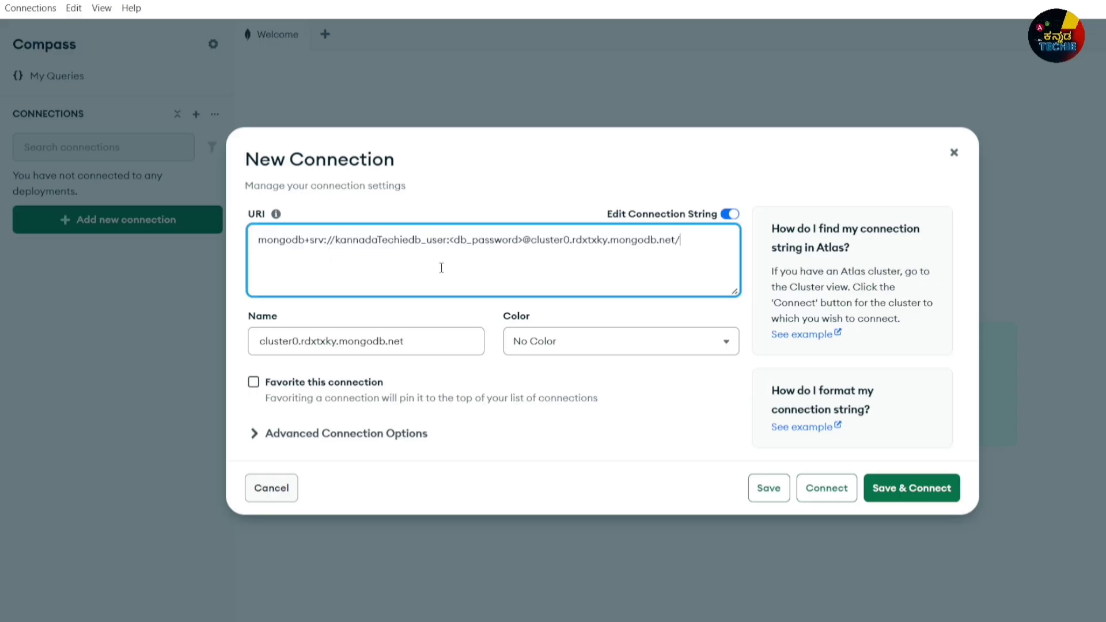
Replace the <db_password> placeholder in the URI with the database user's password, and save and connect.
drag(450, 242, 524, 242)
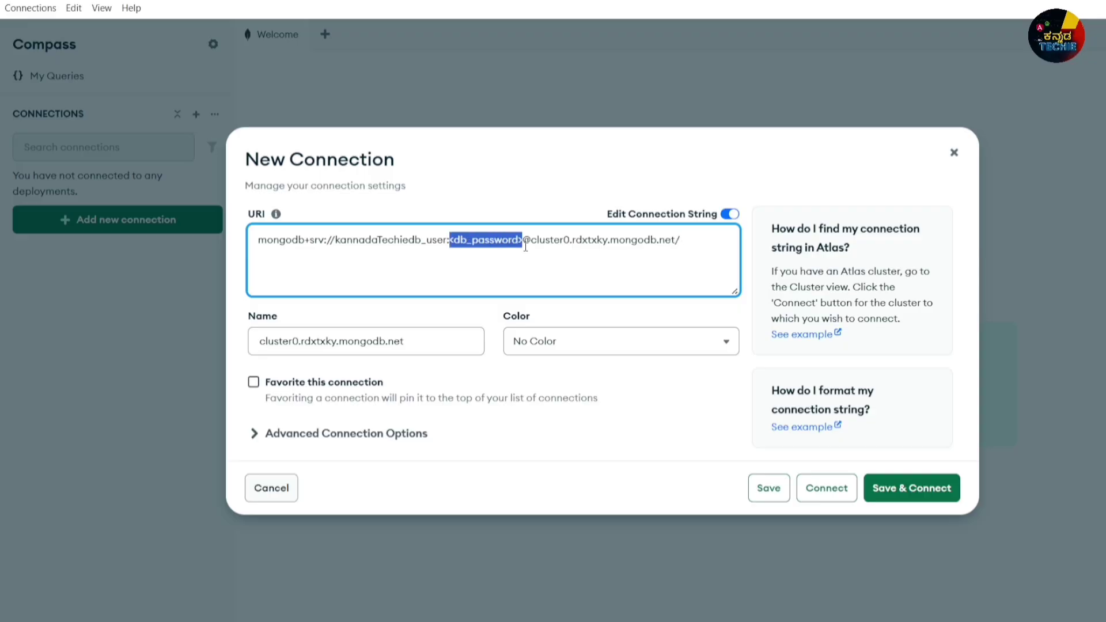
key(BackSpace)
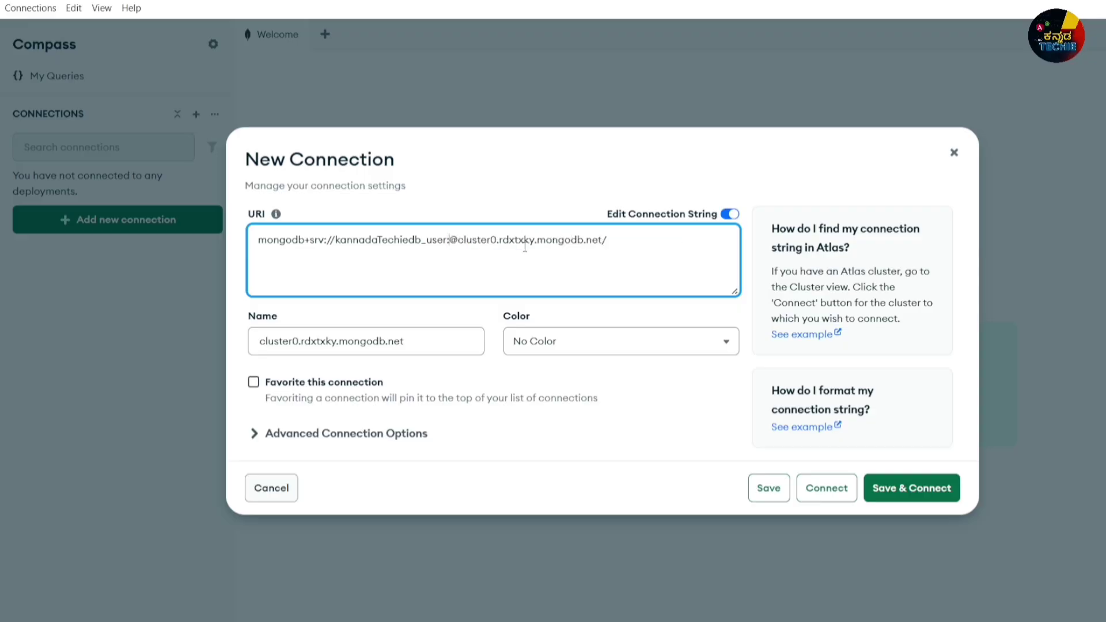
key(ctrl+v)
double_click(545, 241)
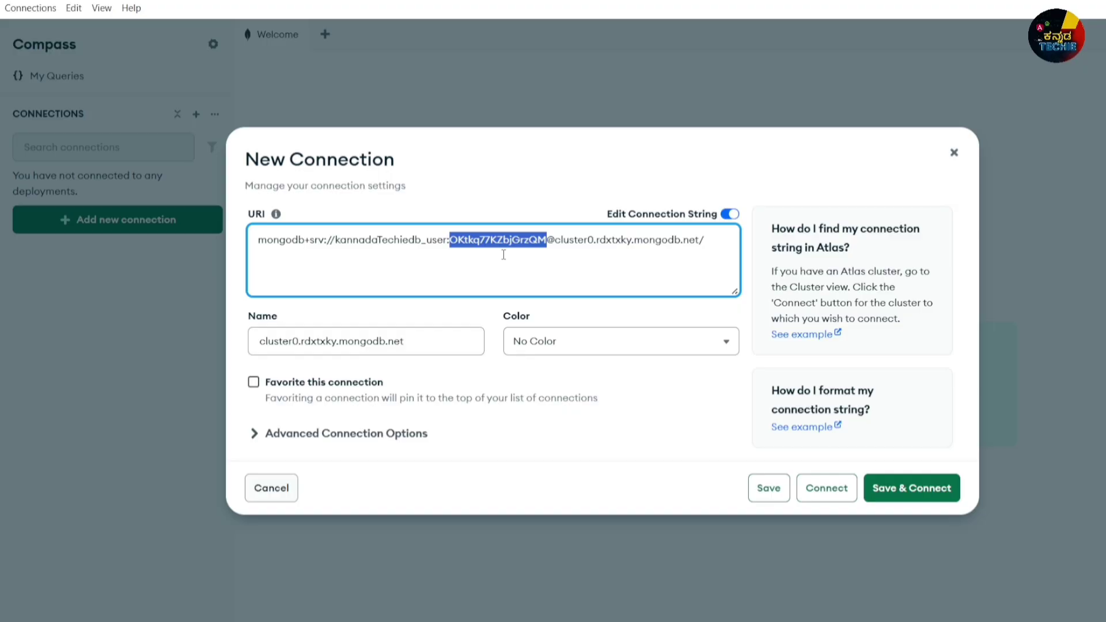
click(909, 489)
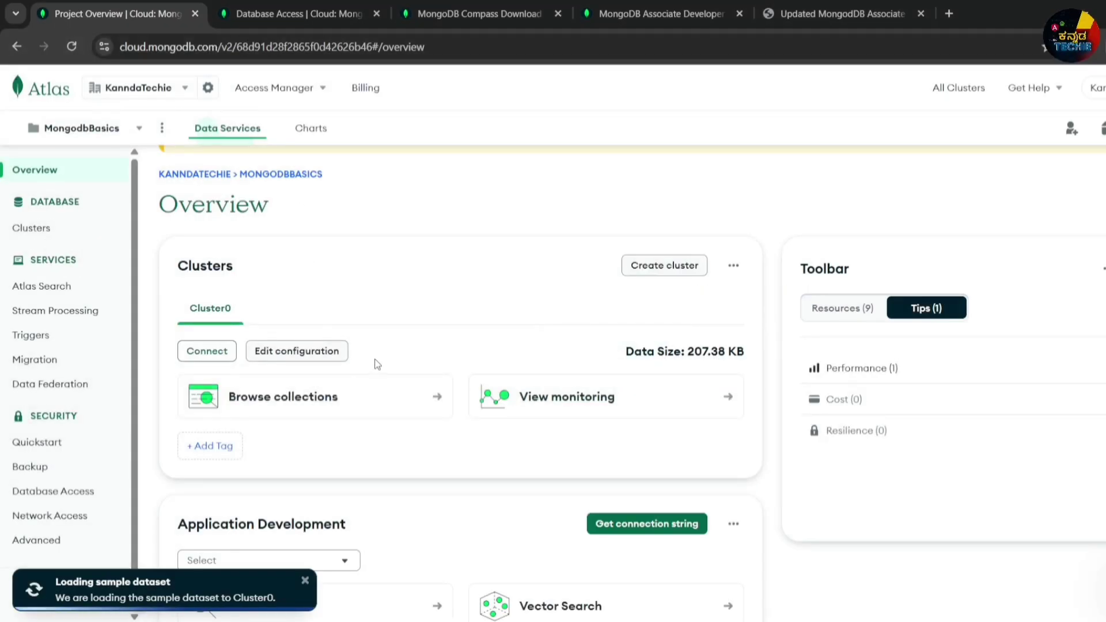
Switch to the Atlas project Overview and open the page showing all clusters.
scroll(320, 344, down, 1)
scroll(320, 344, up, 1)
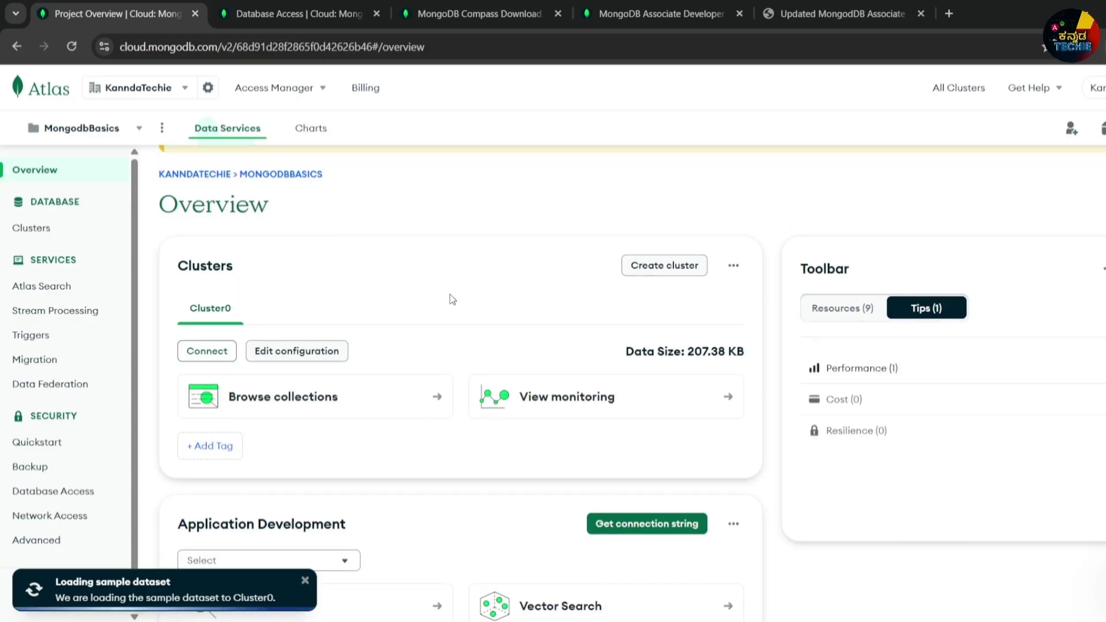
click(738, 267)
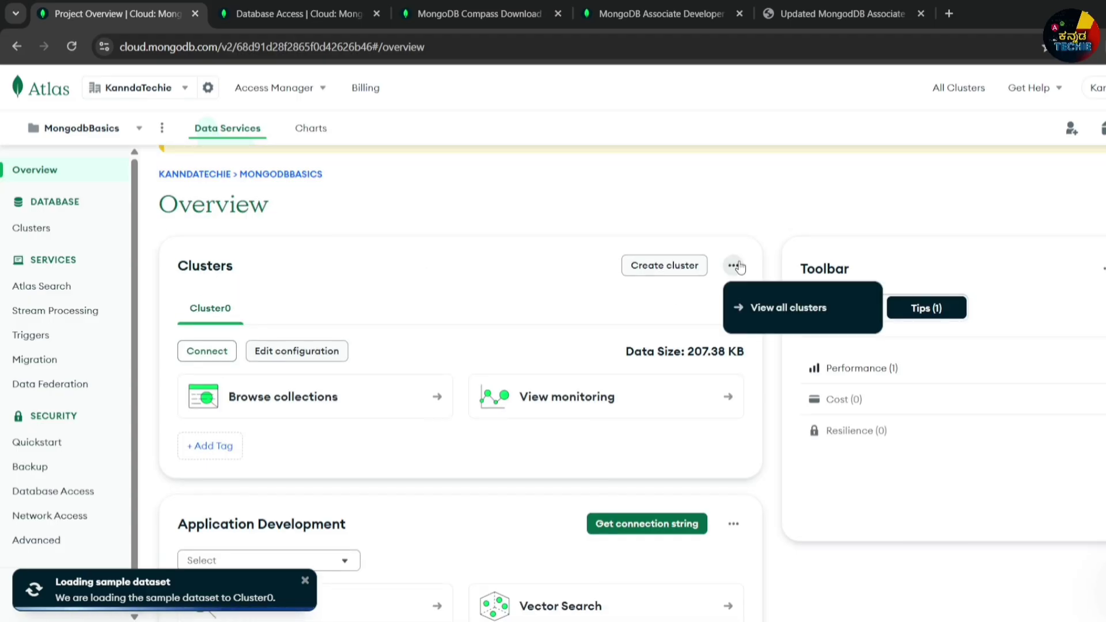
click(772, 309)
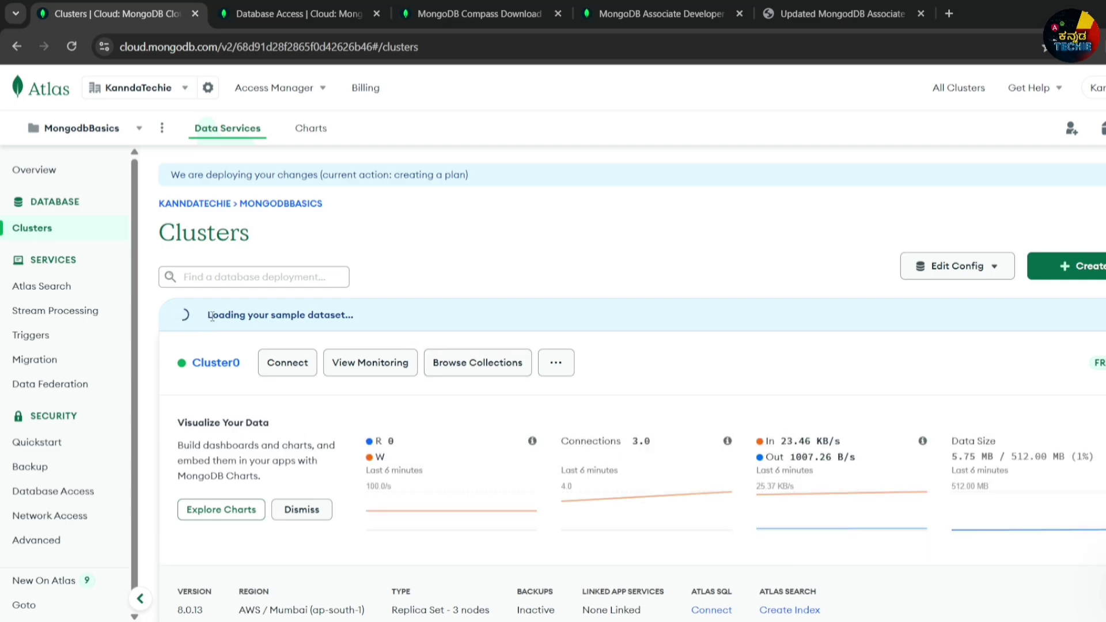
Examine the deployment and sample dataset notices on the Clusters page, and open the additional options for Cluster0.
drag(211, 316, 360, 318)
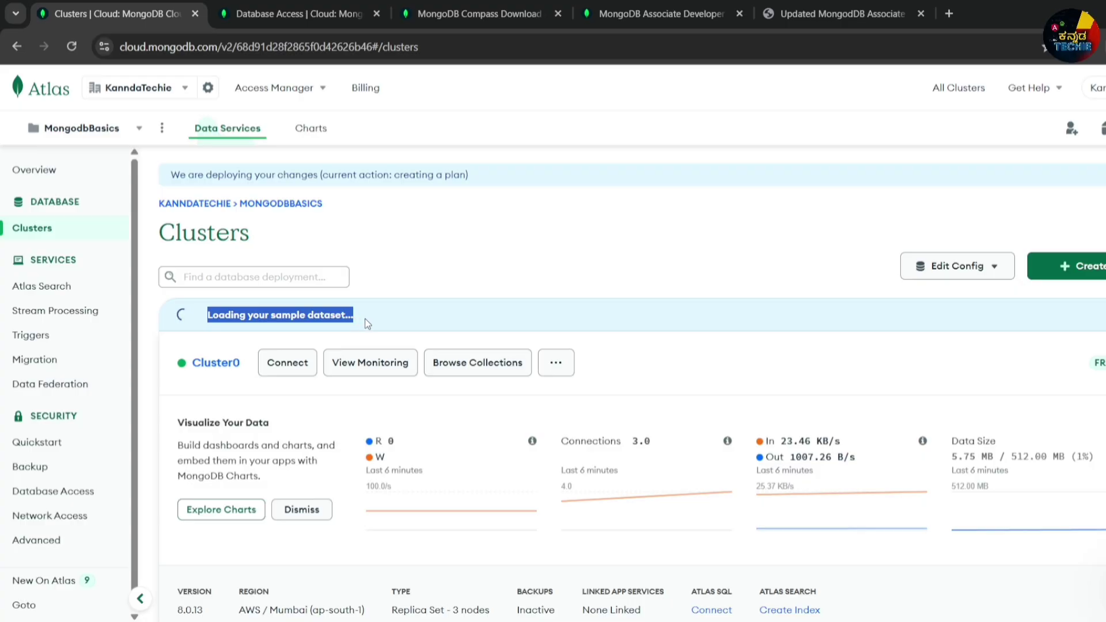
click(205, 314)
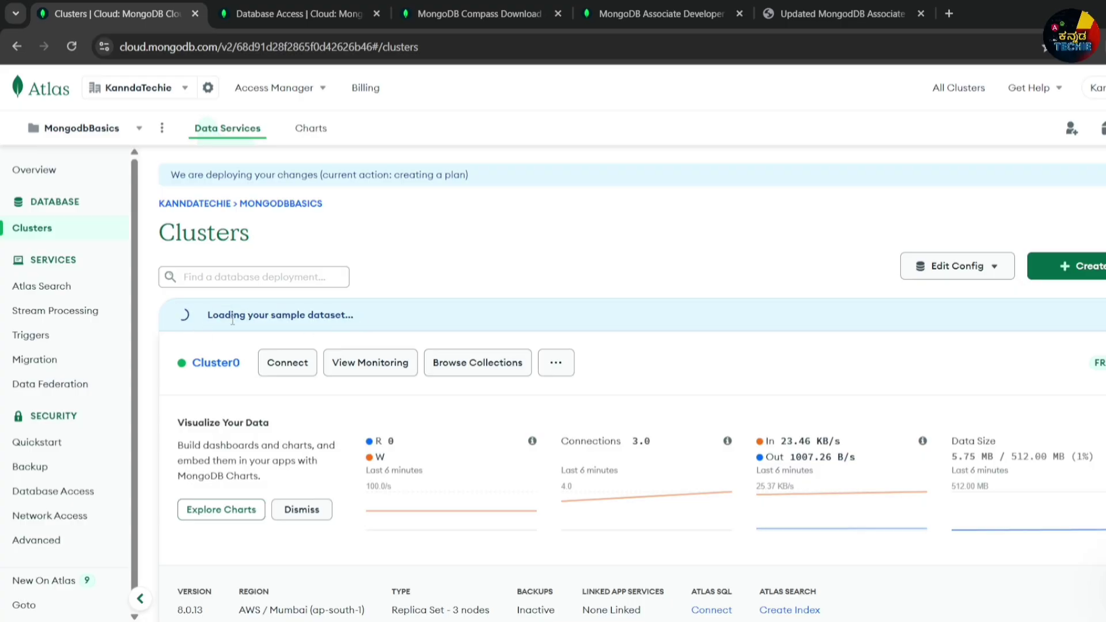
drag(171, 175, 468, 174)
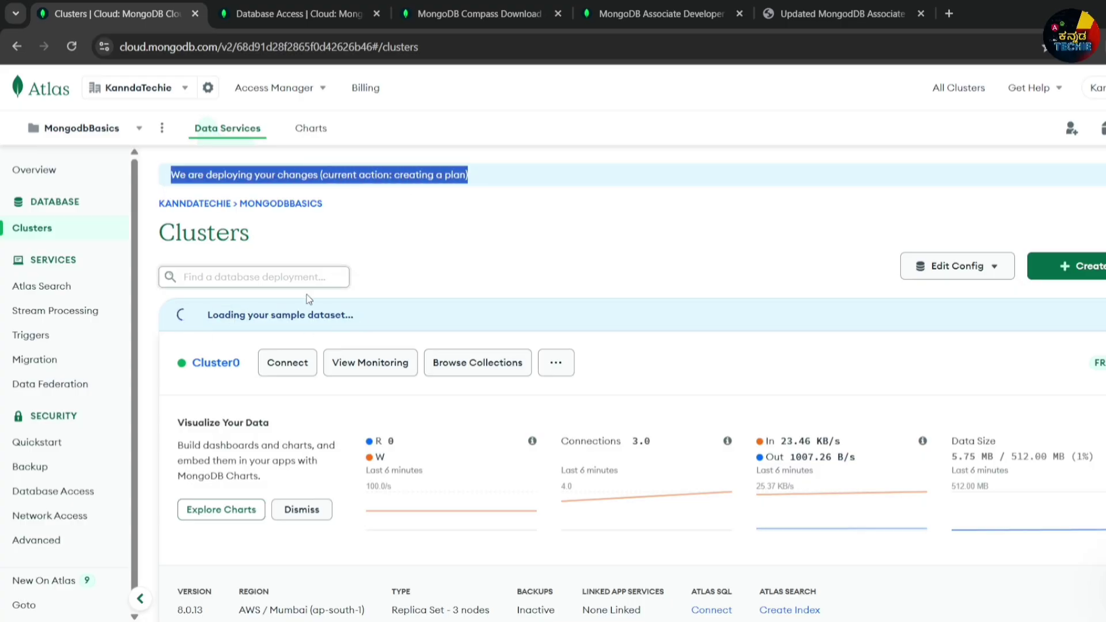
drag(207, 315, 392, 326)
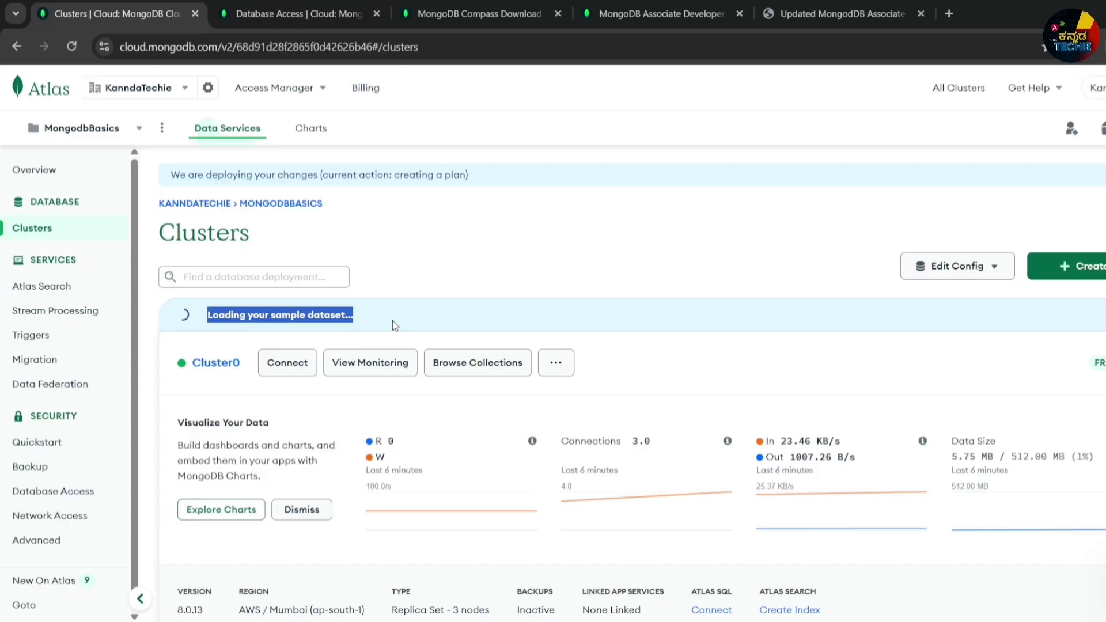
click(556, 363)
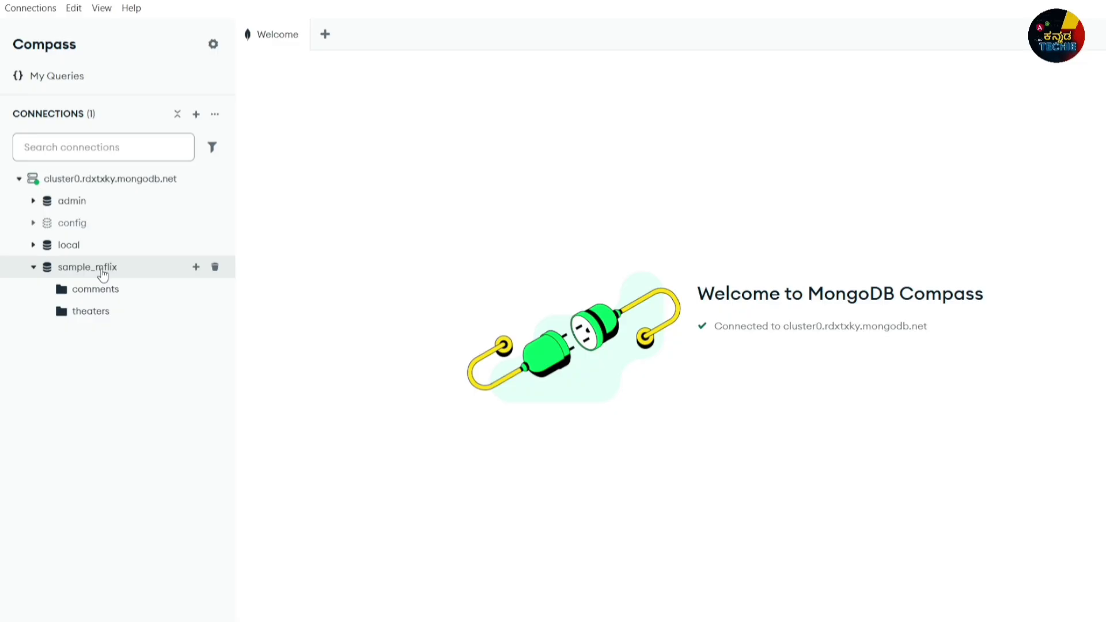
Examine the sample_mflix database and its collections in MongoDB Compass, and check the sample dataset status back in Atlas.
double_click(33, 267)
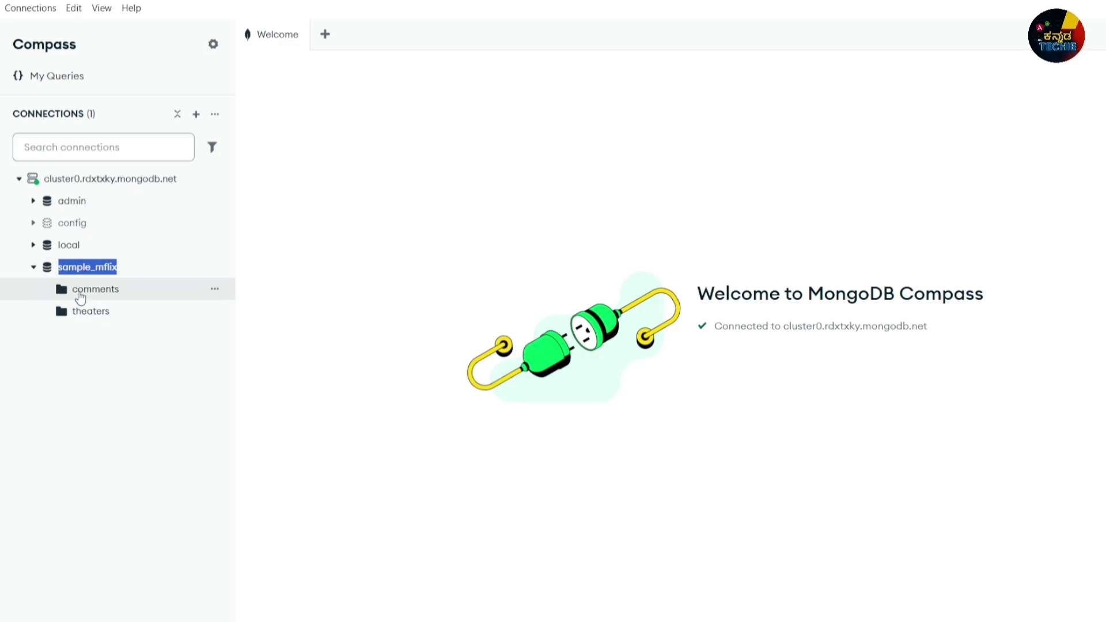
click(74, 350)
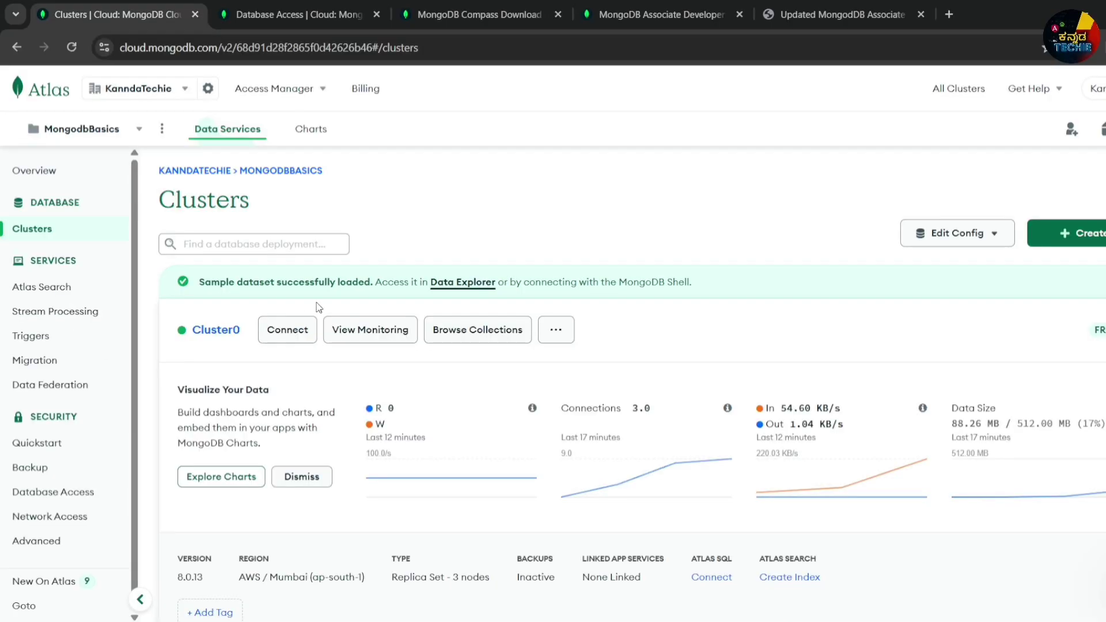
drag(200, 281, 361, 283)
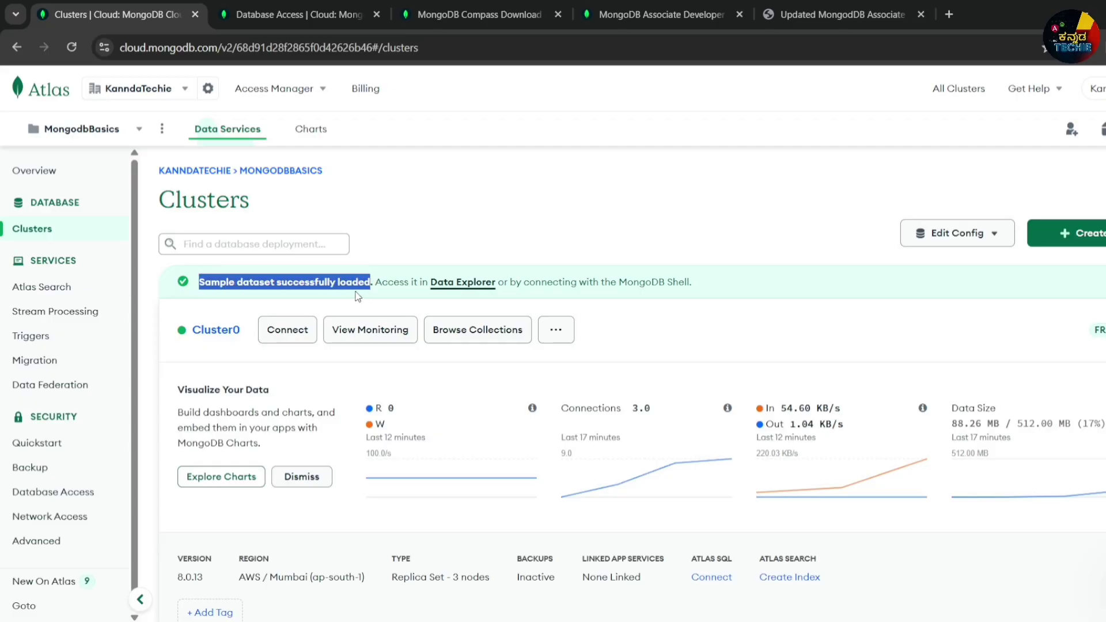
Load the sample_analytics sample dataset into Cluster0.
click(558, 339)
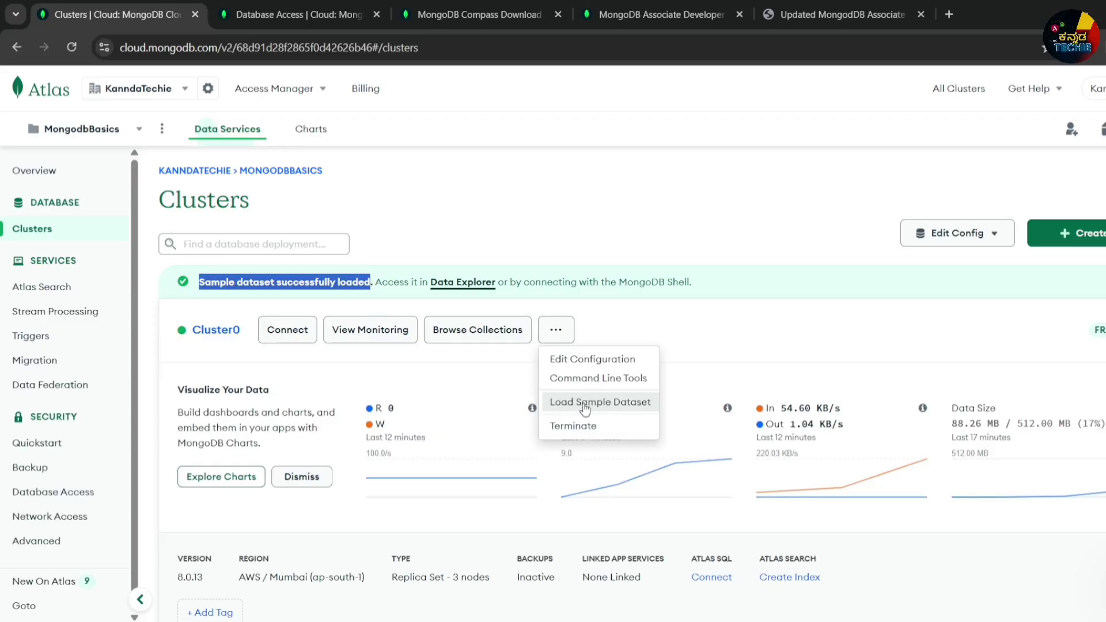
click(601, 400)
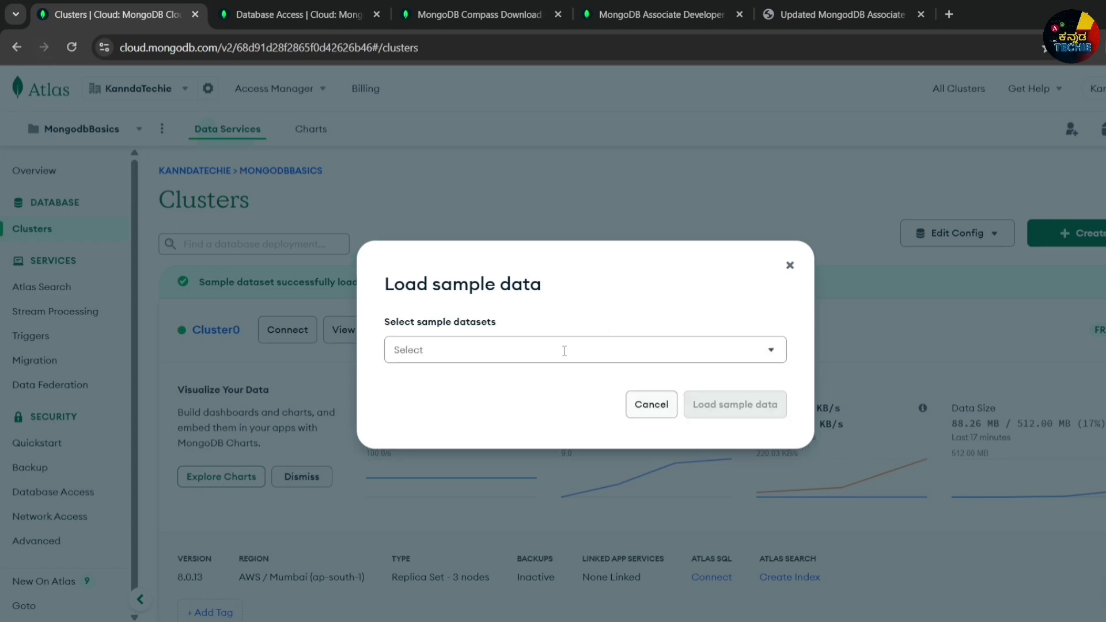
click(564, 350)
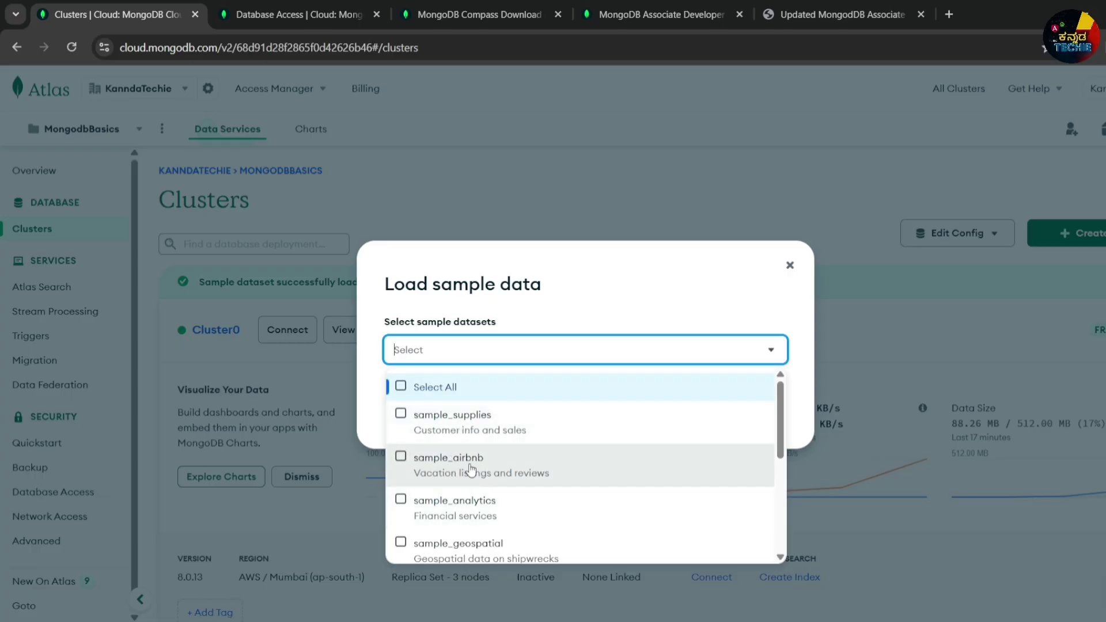
click(400, 500)
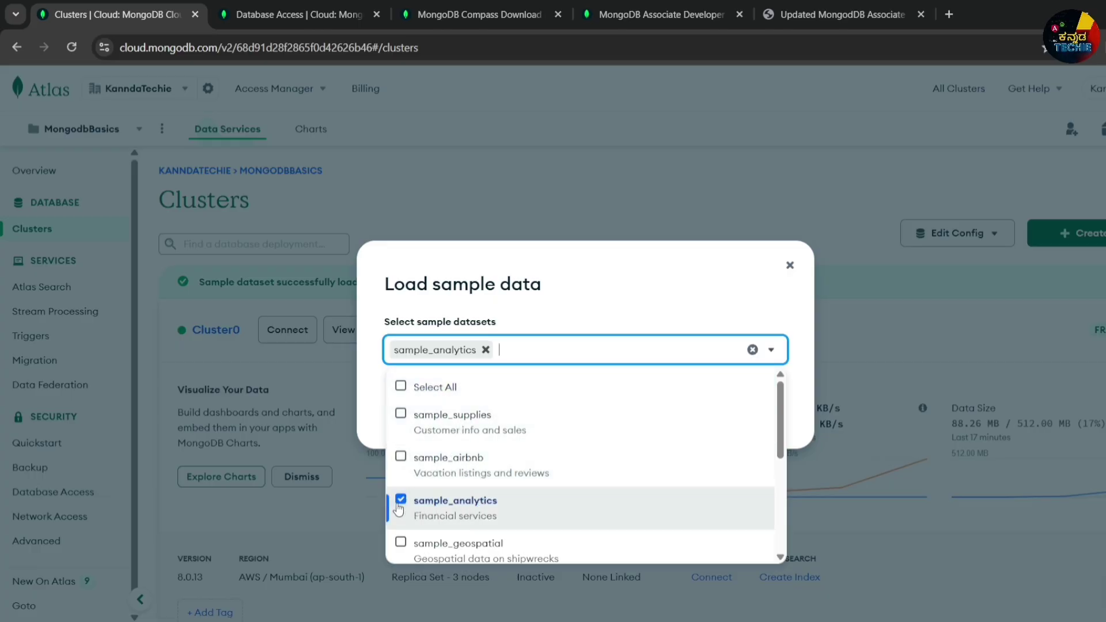
click(691, 289)
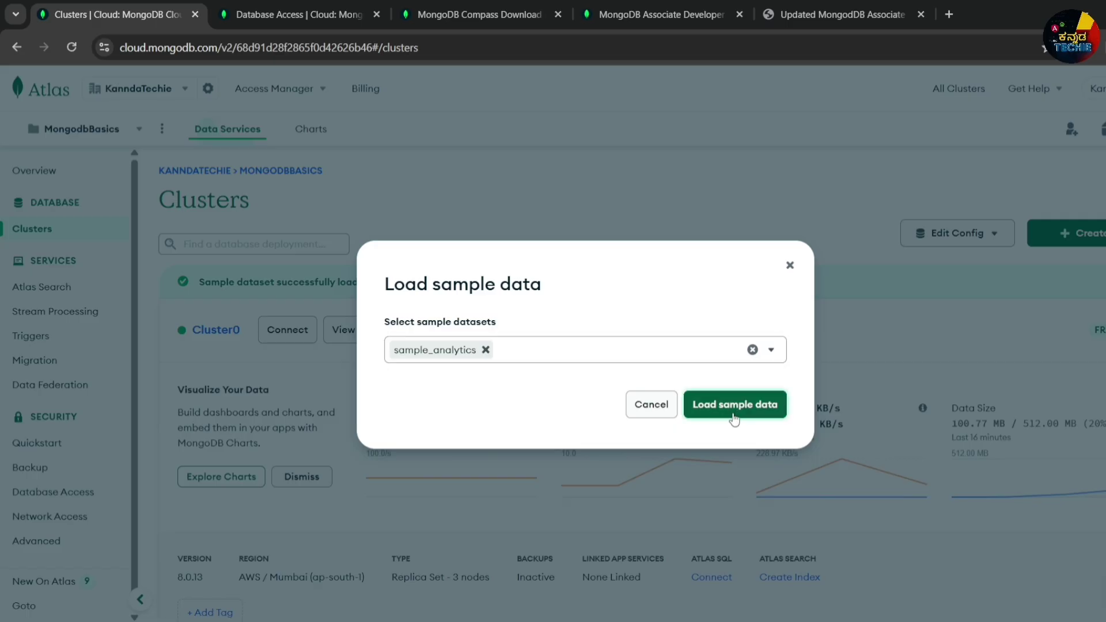
click(725, 422)
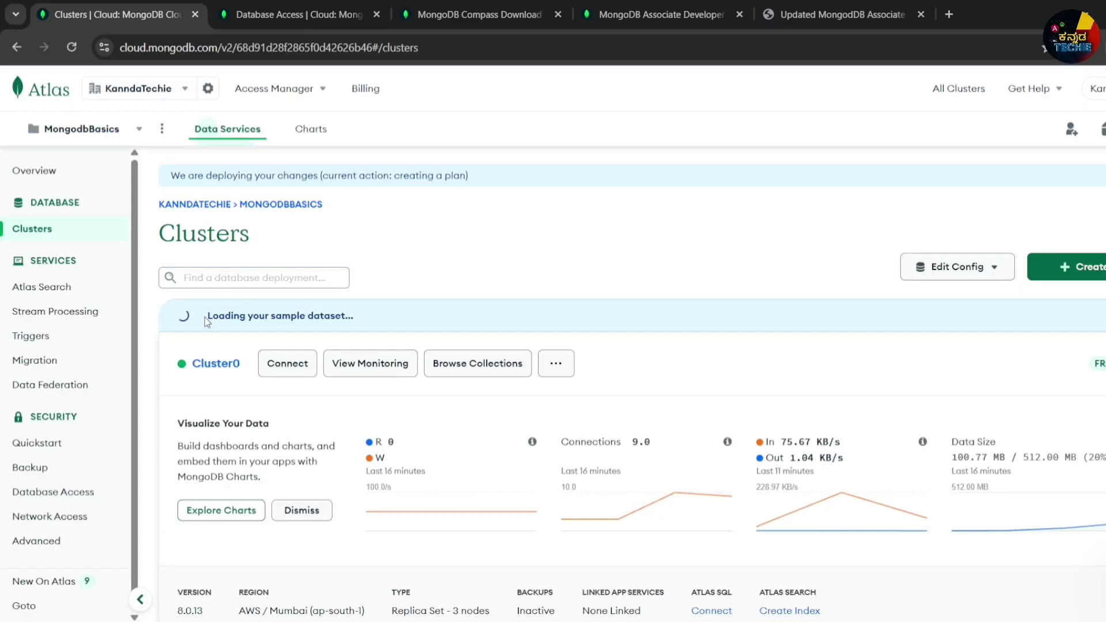
Monitor the Cluster0 loading notice until the sample_analytics import finishes, and check its completion message.
drag(207, 322, 368, 324)
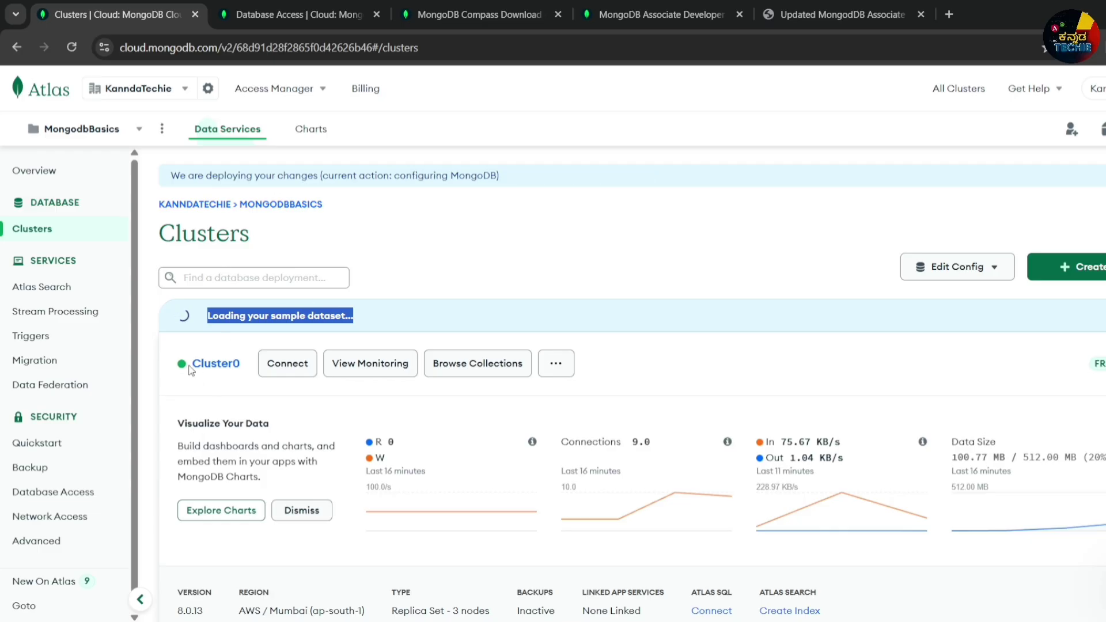
drag(192, 370, 248, 370)
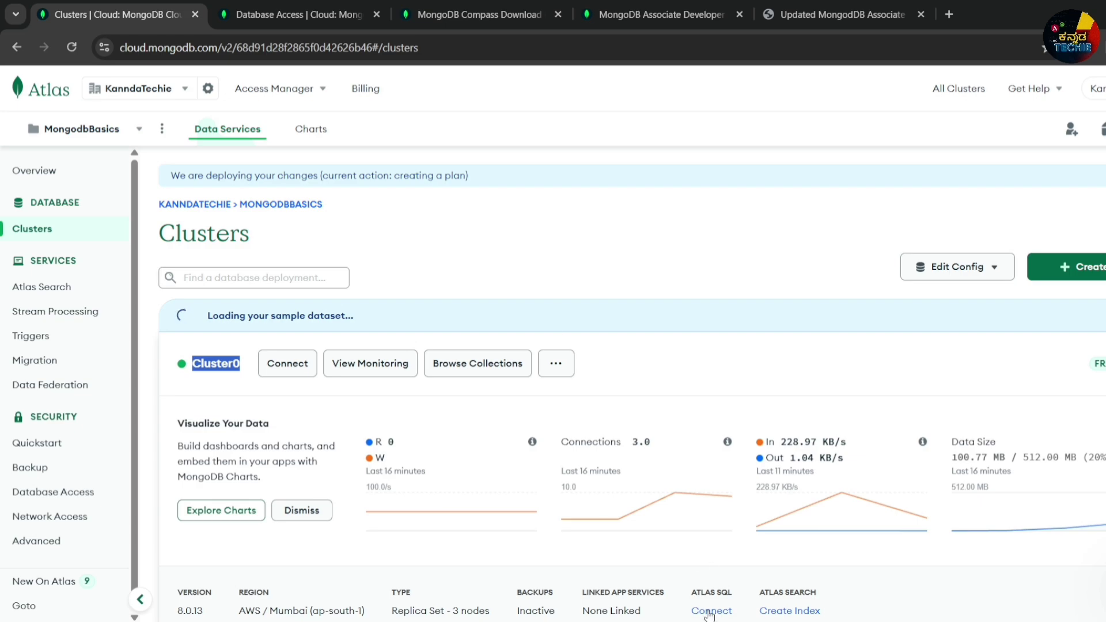
drag(204, 320, 378, 327)
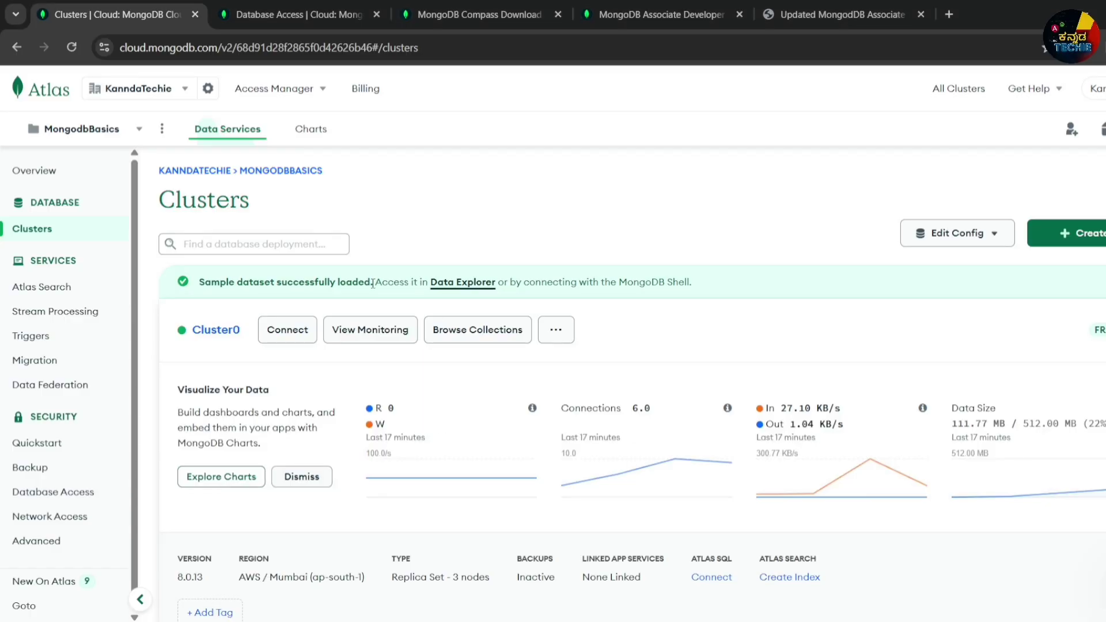
drag(195, 282, 379, 287)
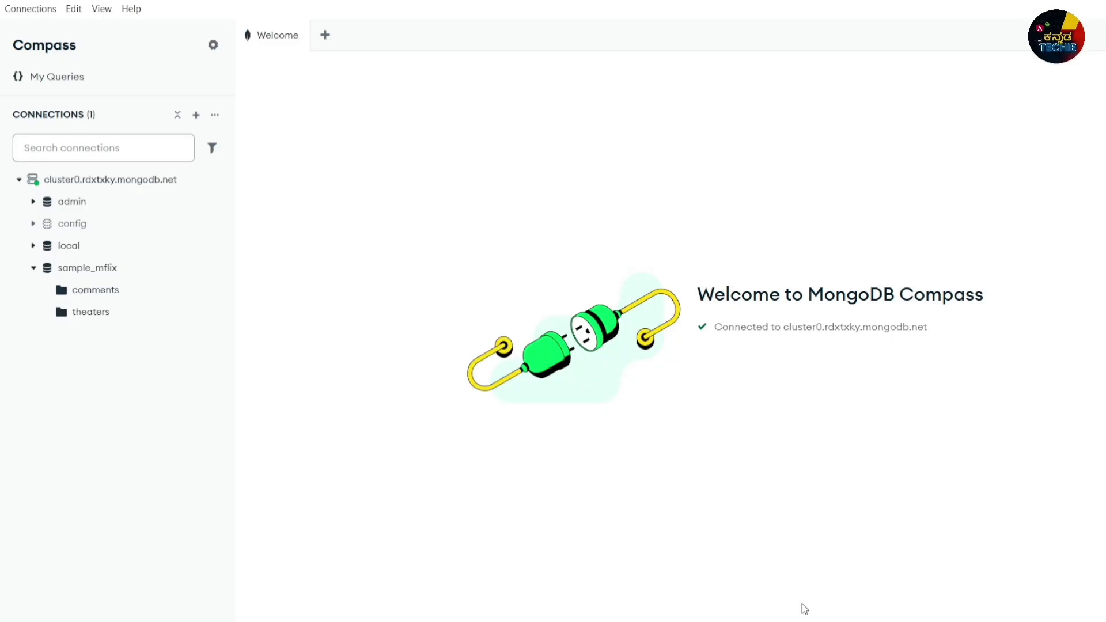
Refresh the cluster's database list in Compass and examine the collections inside sample_analytics.
click(84, 274)
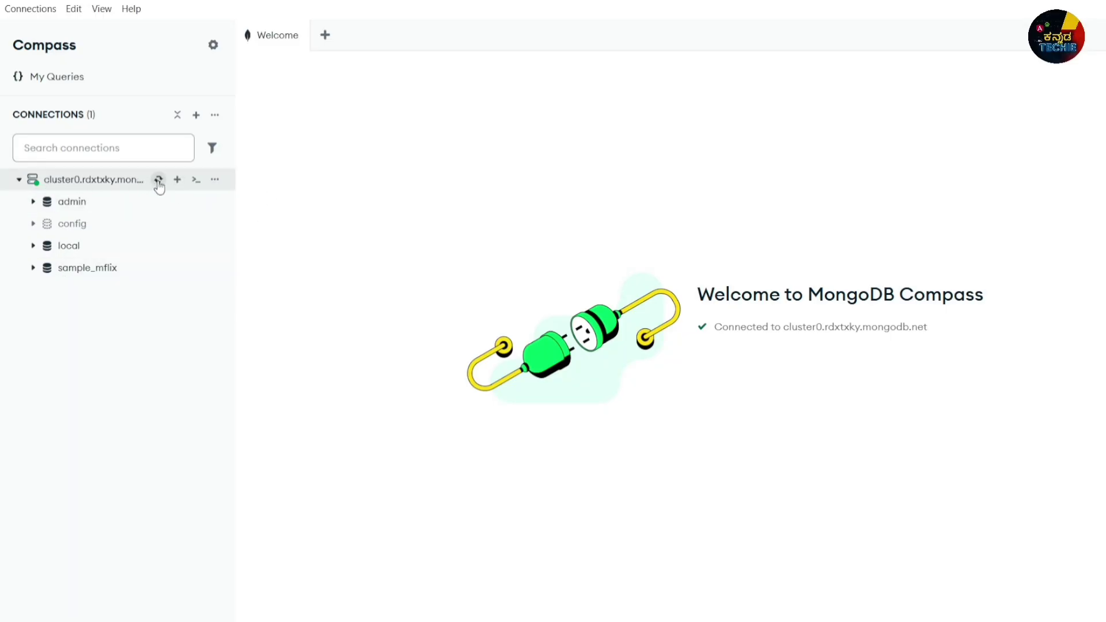
click(158, 181)
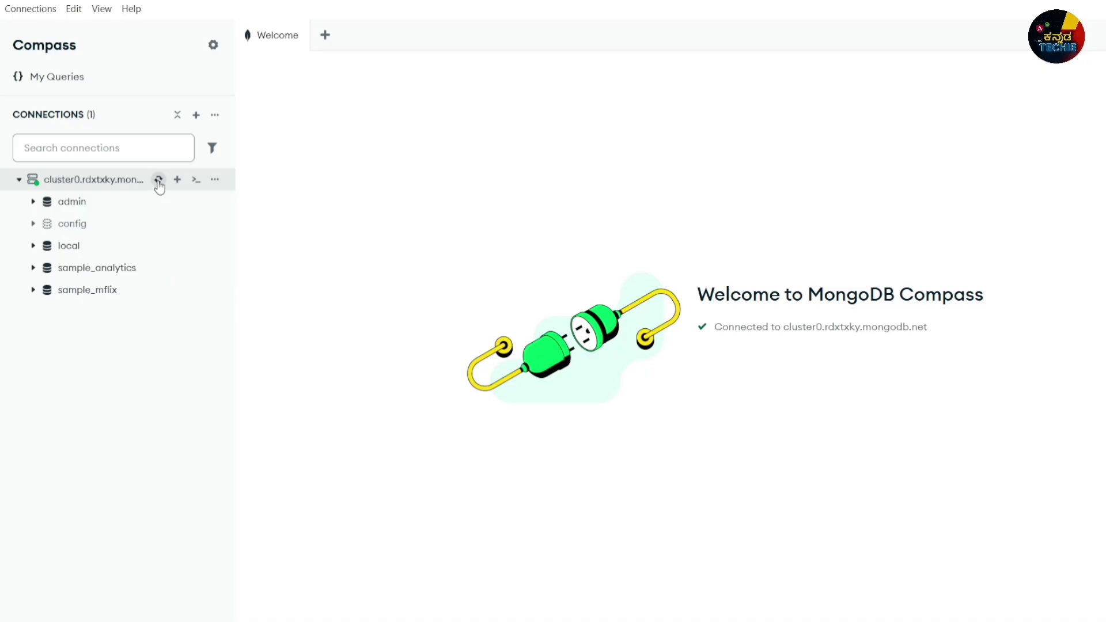
click(33, 268)
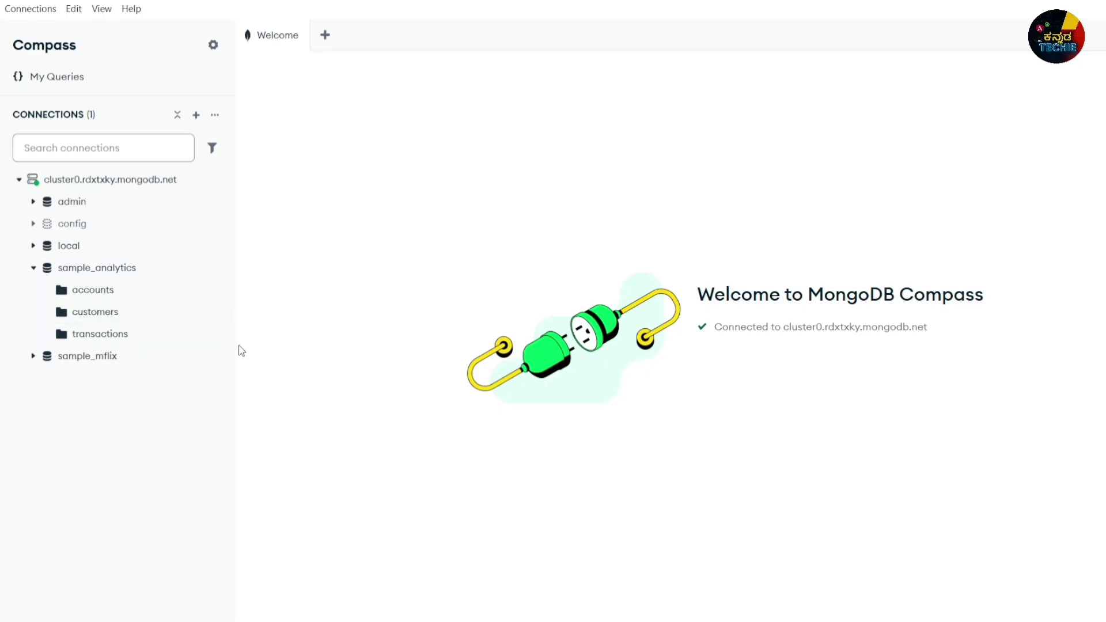
click(34, 268)
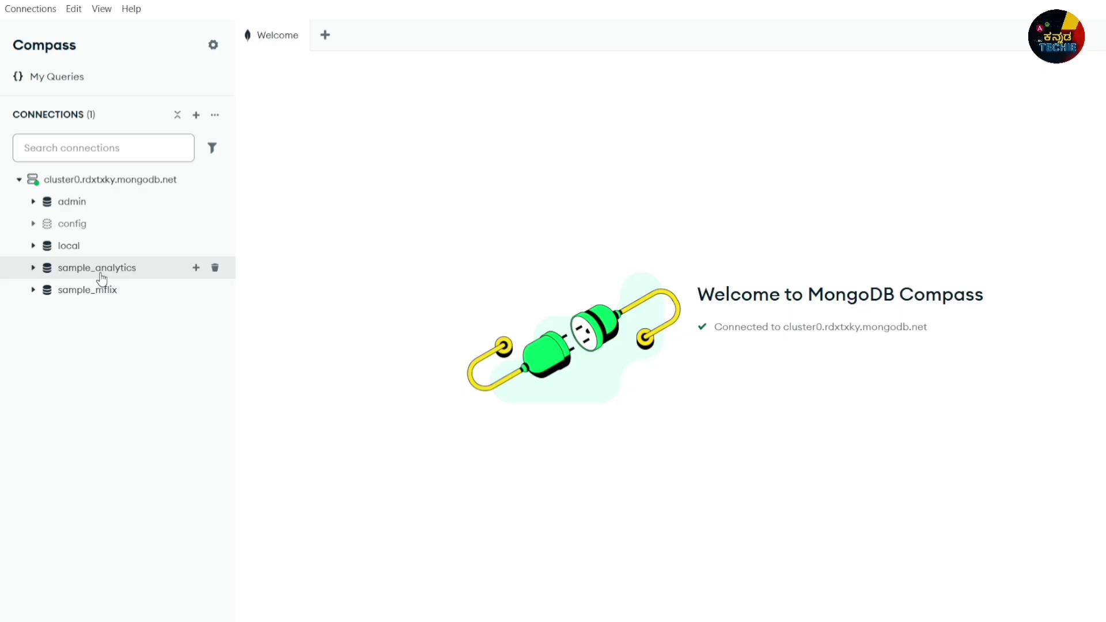
drag(20, 49, 80, 50)
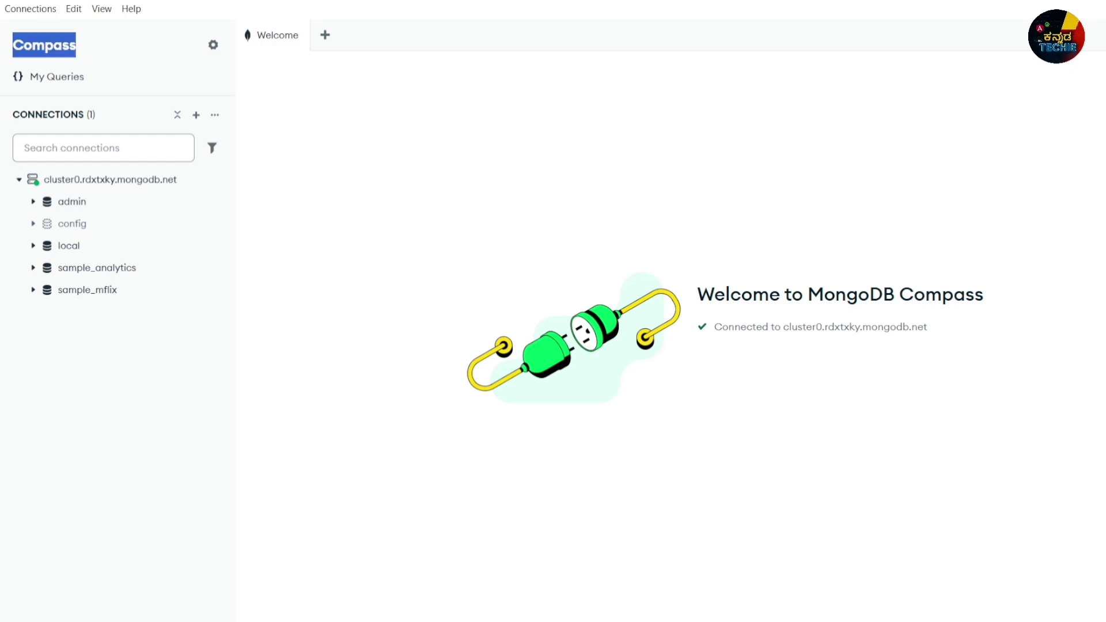
click(117, 66)
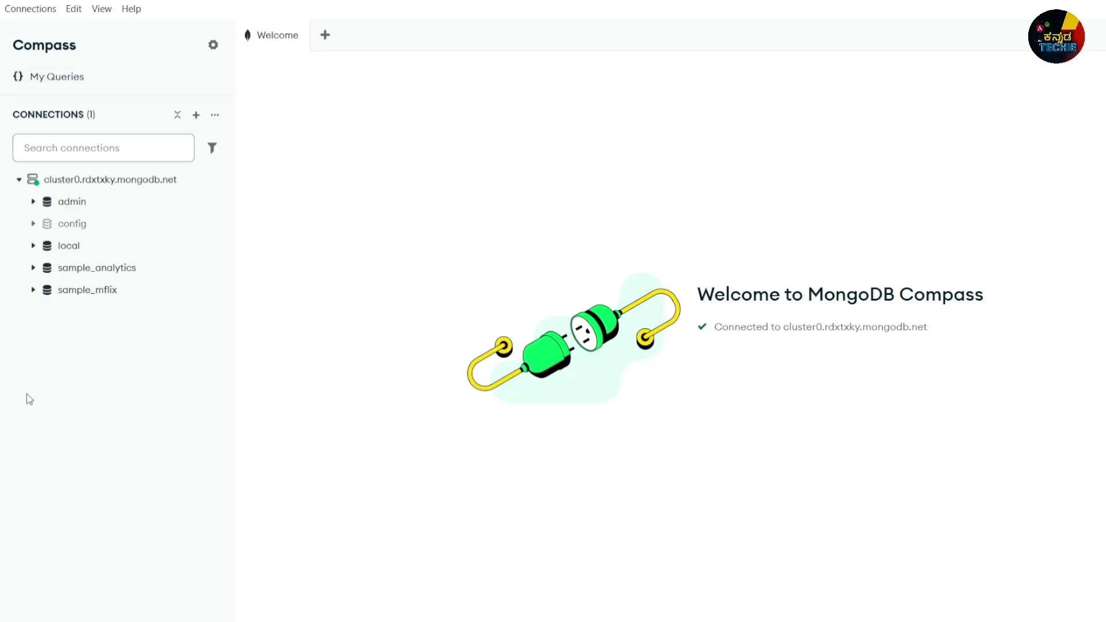
Open the movies collection of sample_mflix and examine its total document count and the first documents.
click(34, 291)
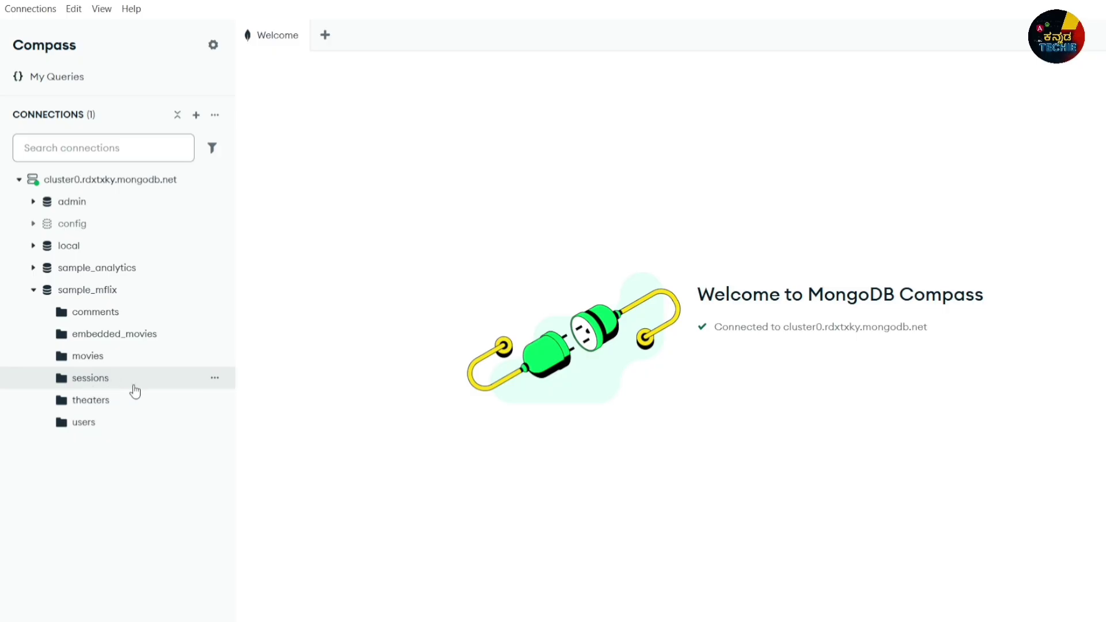
click(88, 357)
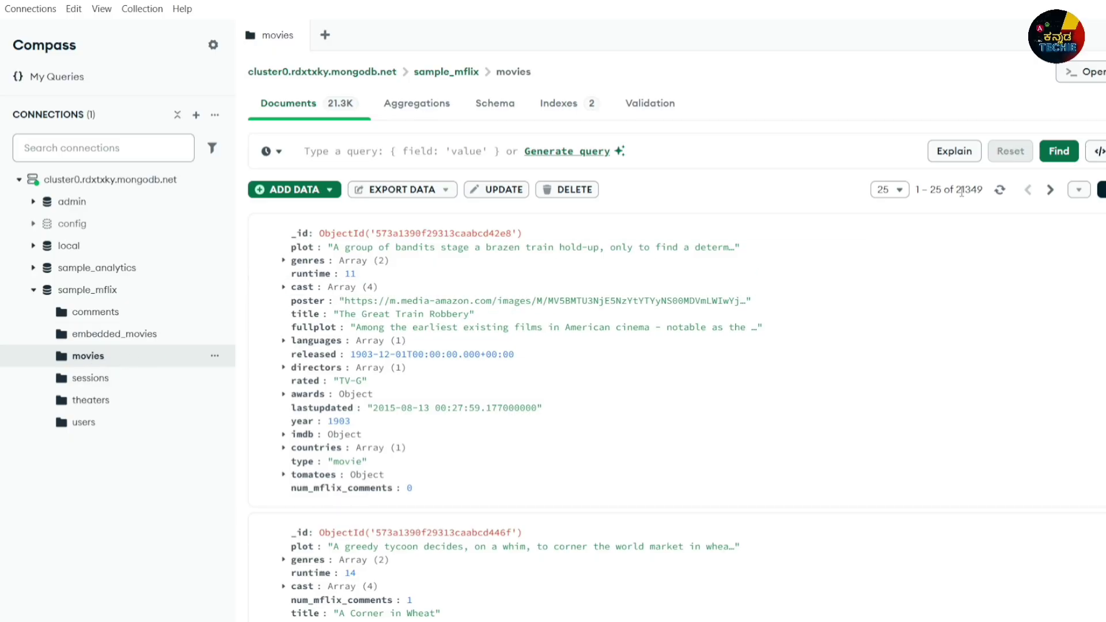
drag(956, 190, 986, 196)
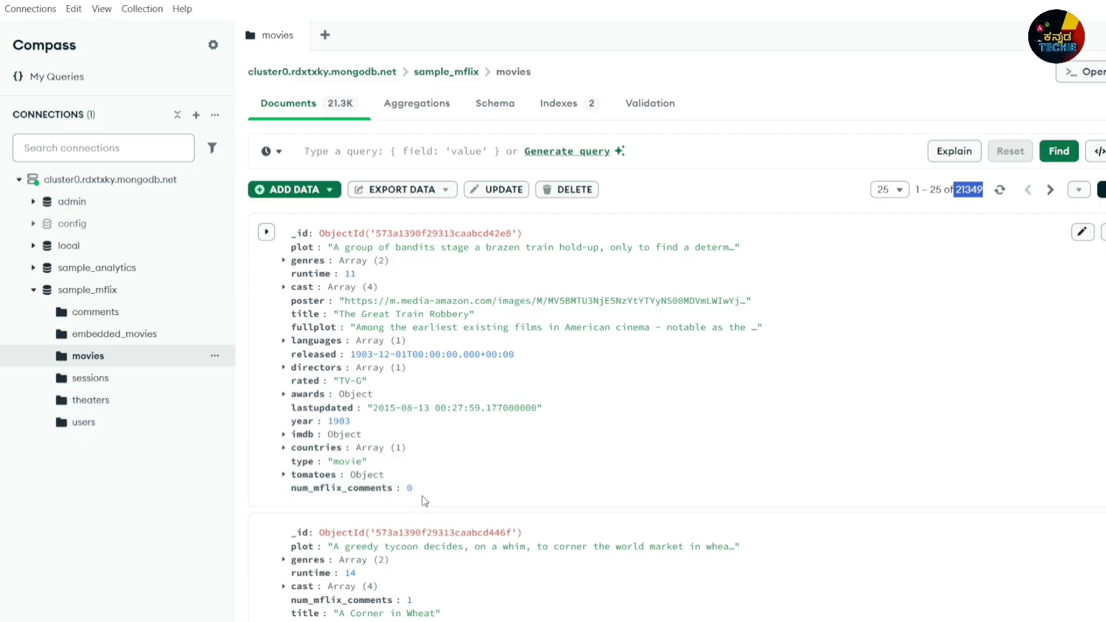
drag(424, 500, 293, 262)
click(247, 264)
scroll(887, 225, down, 1)
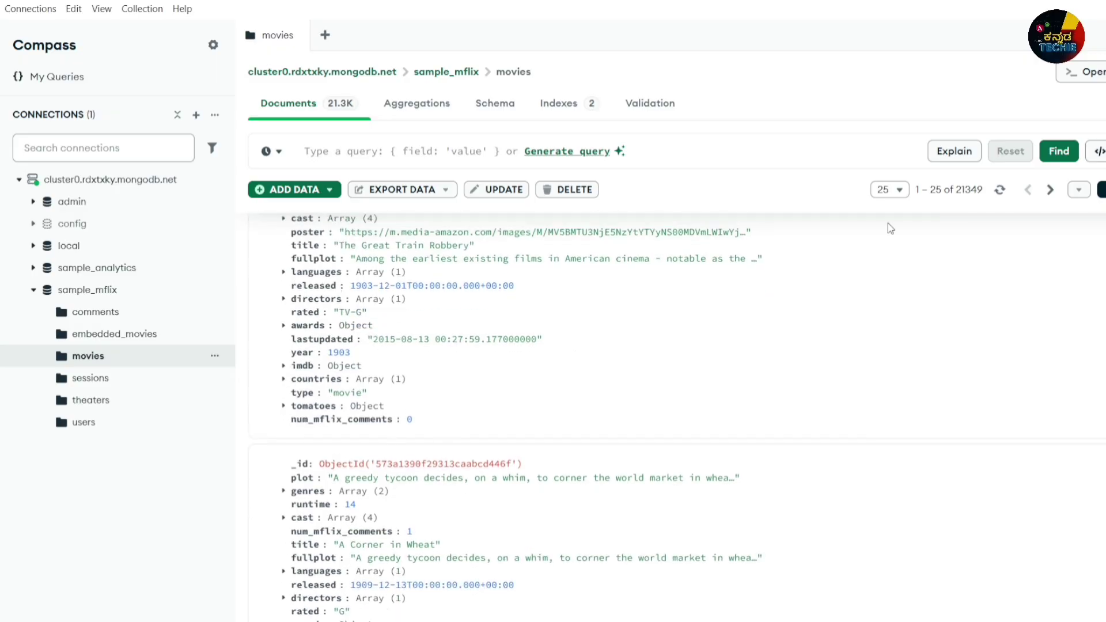
scroll(922, 210, up, 1)
drag(957, 195, 978, 192)
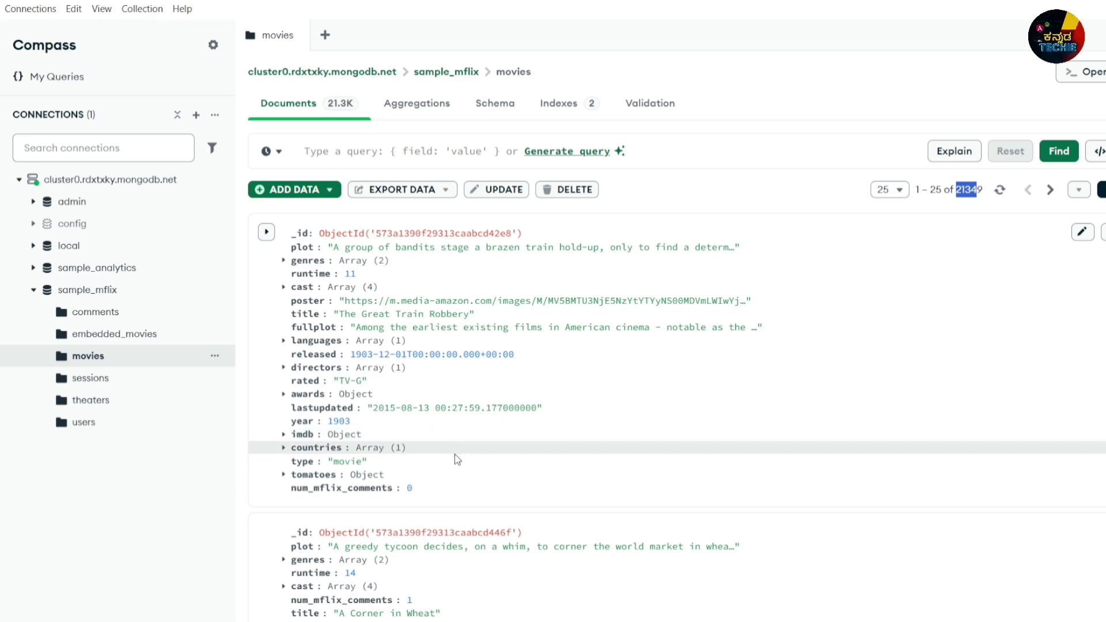
scroll(450, 490, down, 2)
scroll(346, 374, up, 2)
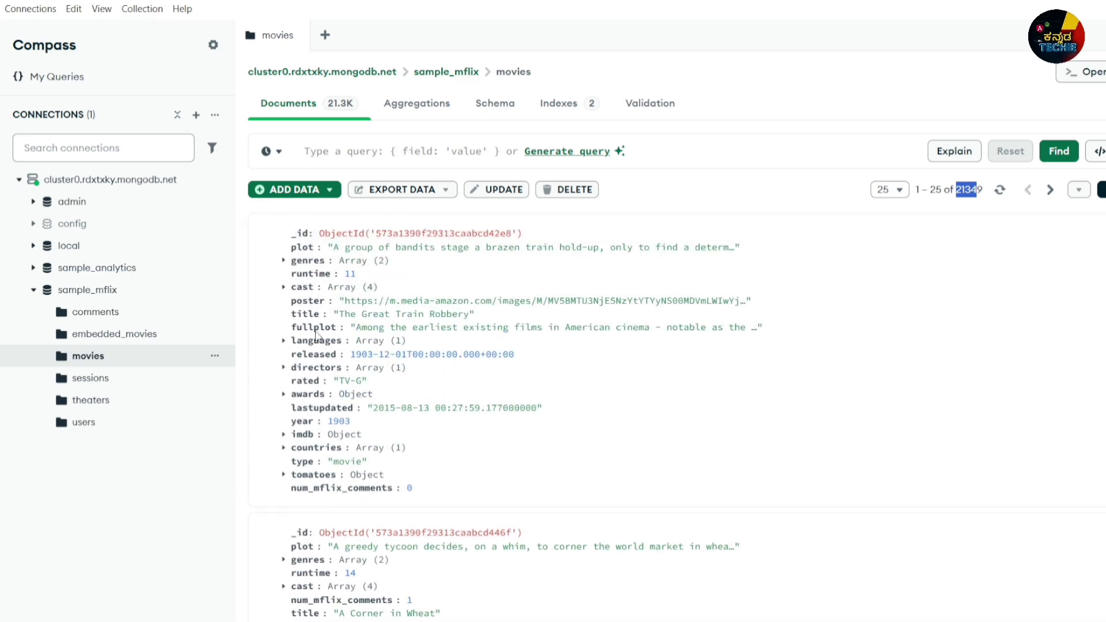
Open The Great Train Robbery document for editing and inspect the values in its genres array.
double_click(302, 248)
click(291, 267)
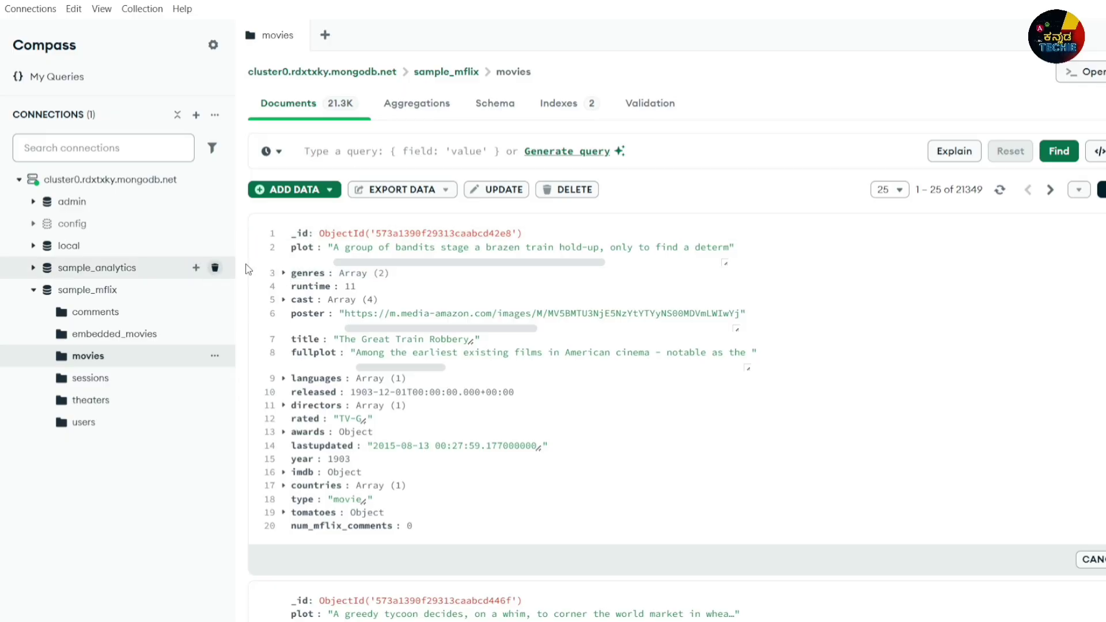
click(300, 273)
click(283, 273)
double_click(294, 313)
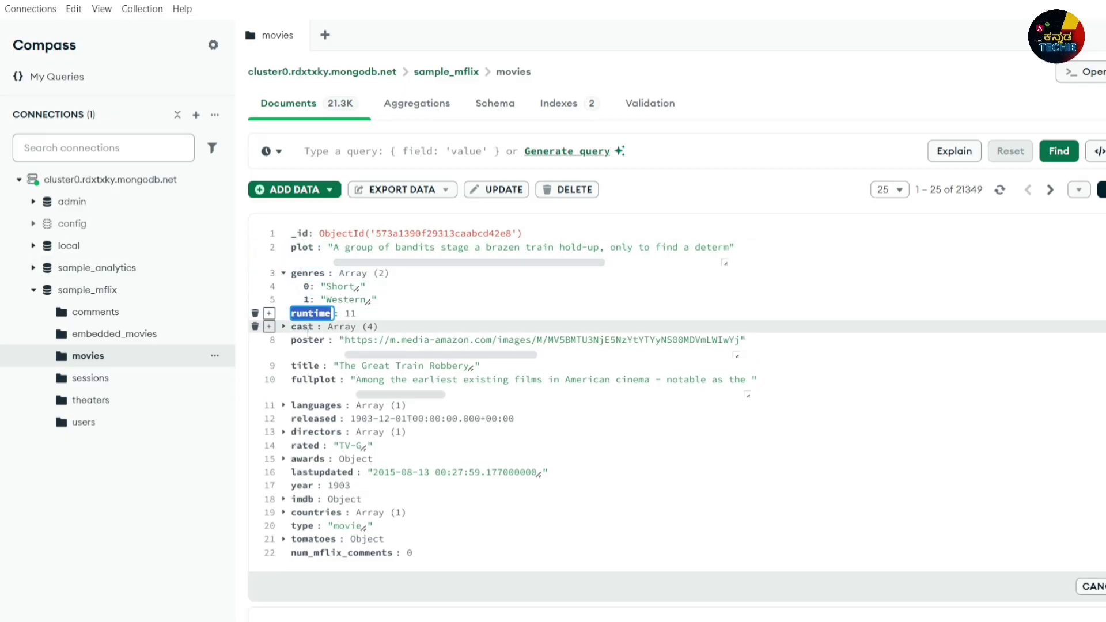
click(283, 273)
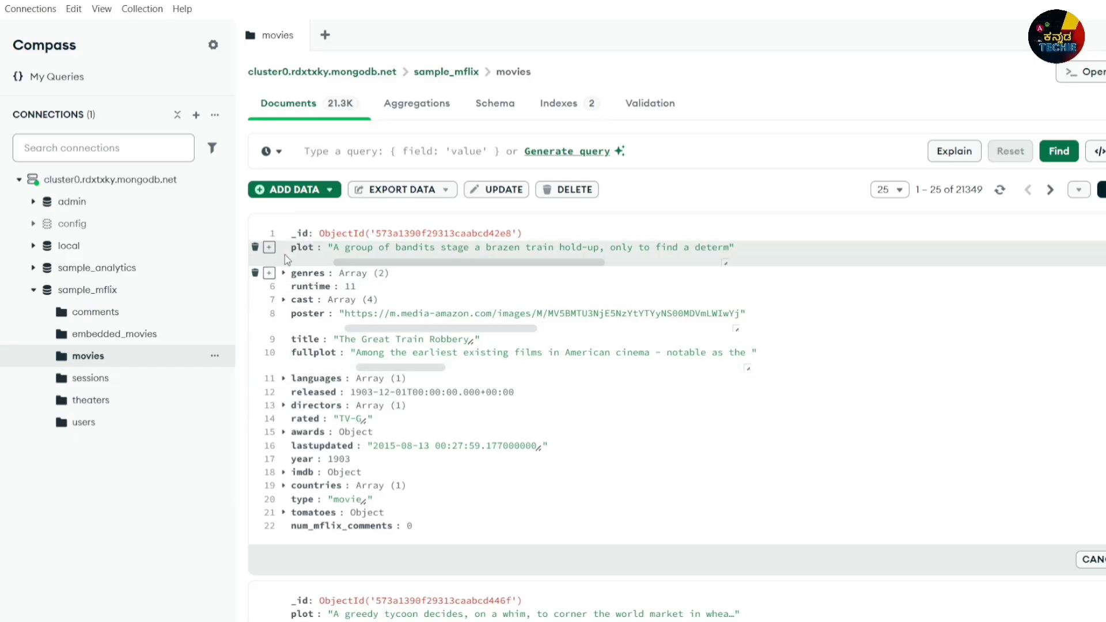
Compare the field structure of The Great Train Robbery document with the following movie documents.
drag(292, 233, 430, 524)
click(416, 288)
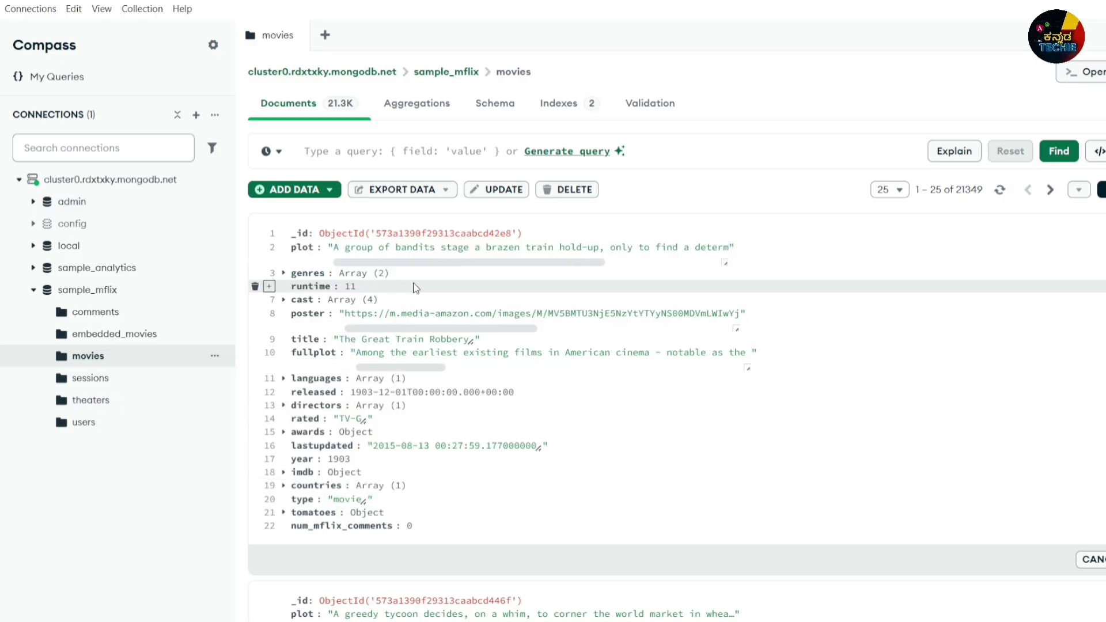
drag(457, 538, 291, 233)
scroll(374, 362, down, 4)
click(439, 389)
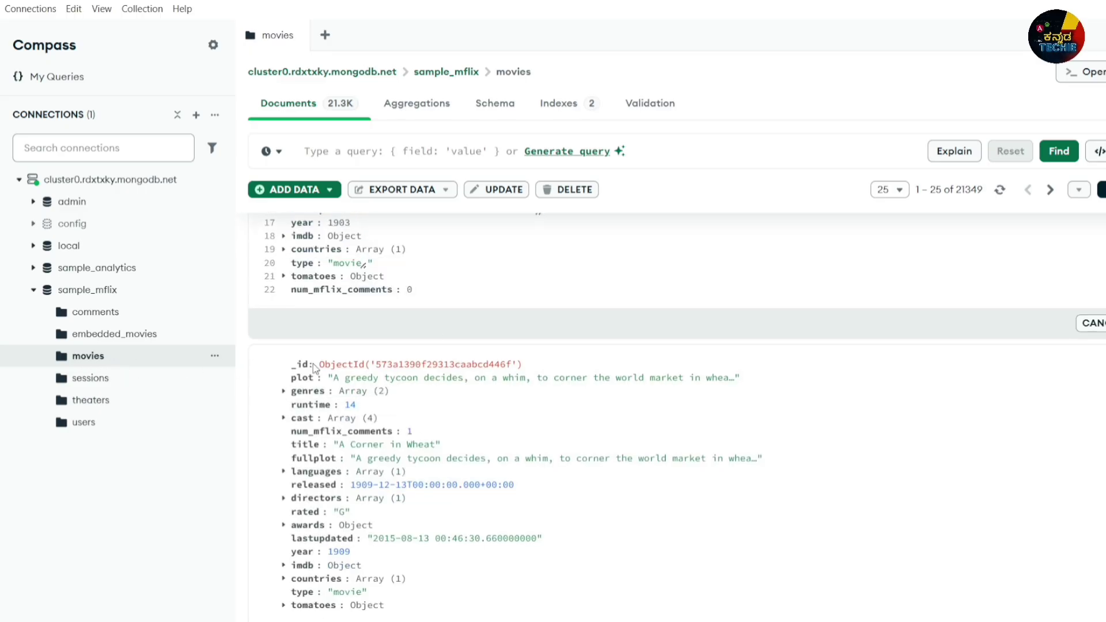
scroll(468, 378, up, 4)
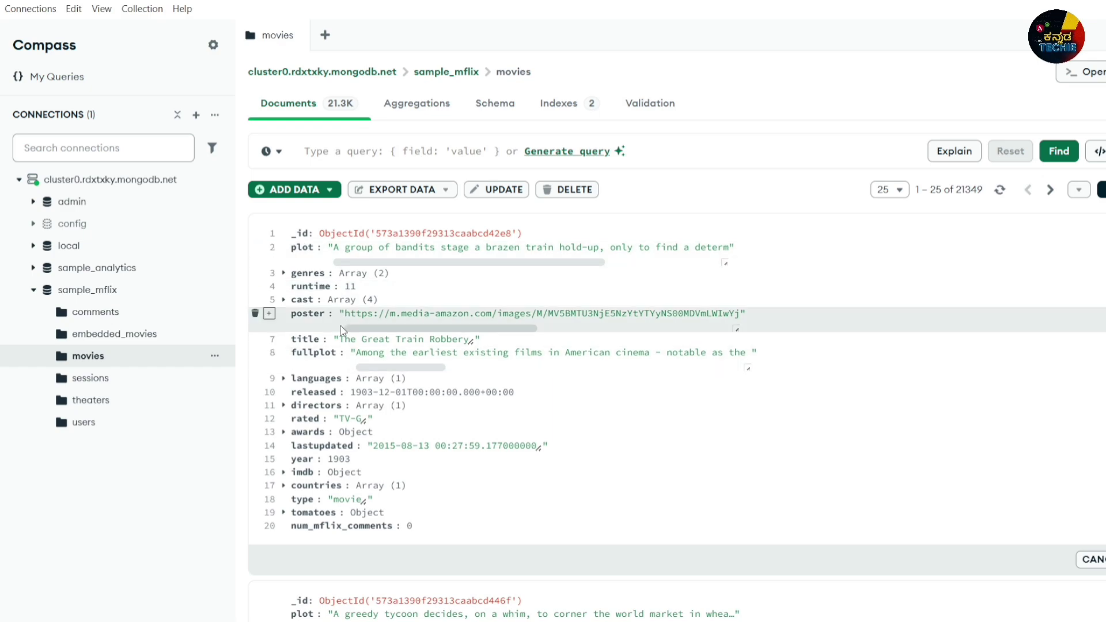
scroll(469, 423, down, 15)
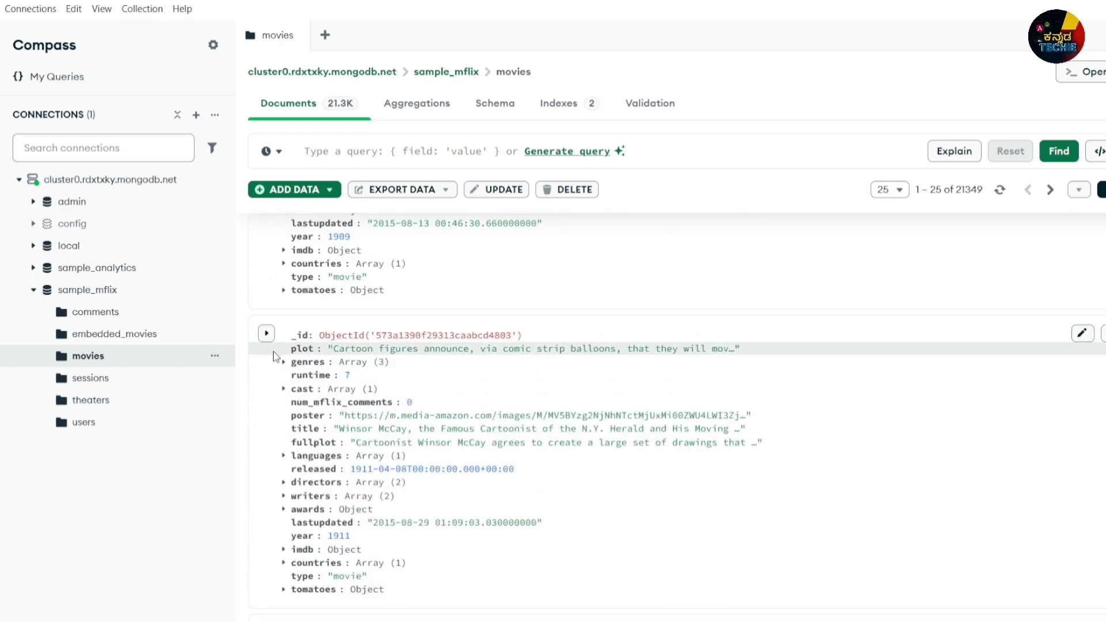
scroll(275, 357, down, 1)
drag(385, 510, 375, 257)
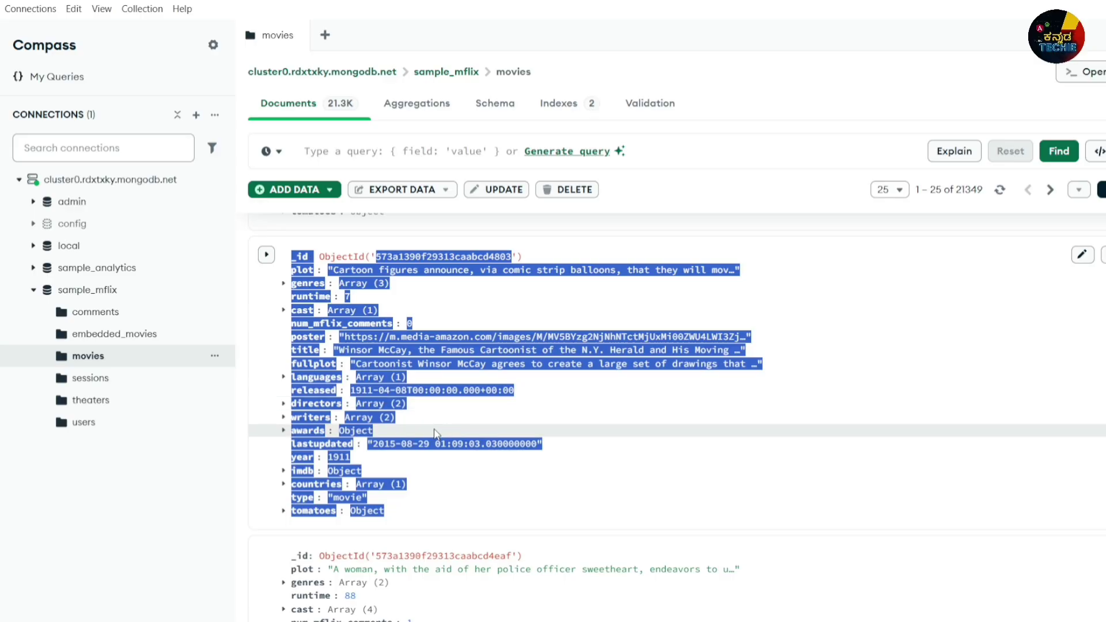
click(441, 501)
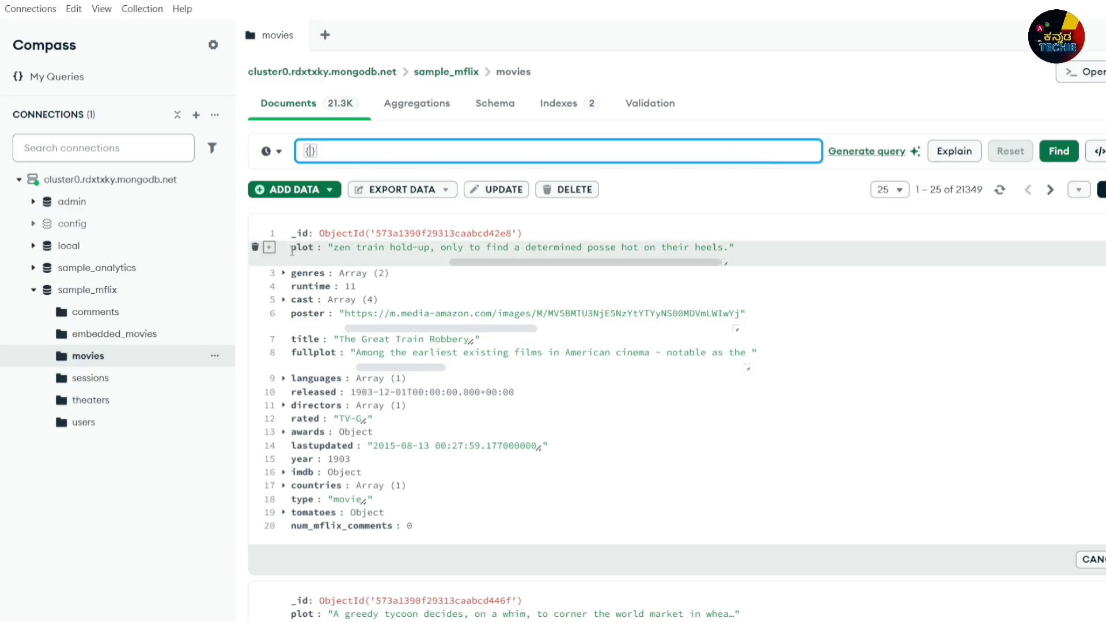
Query the movies collection by plot, using the complete plot text copied from The Great Train Robbery document.
text(plot)
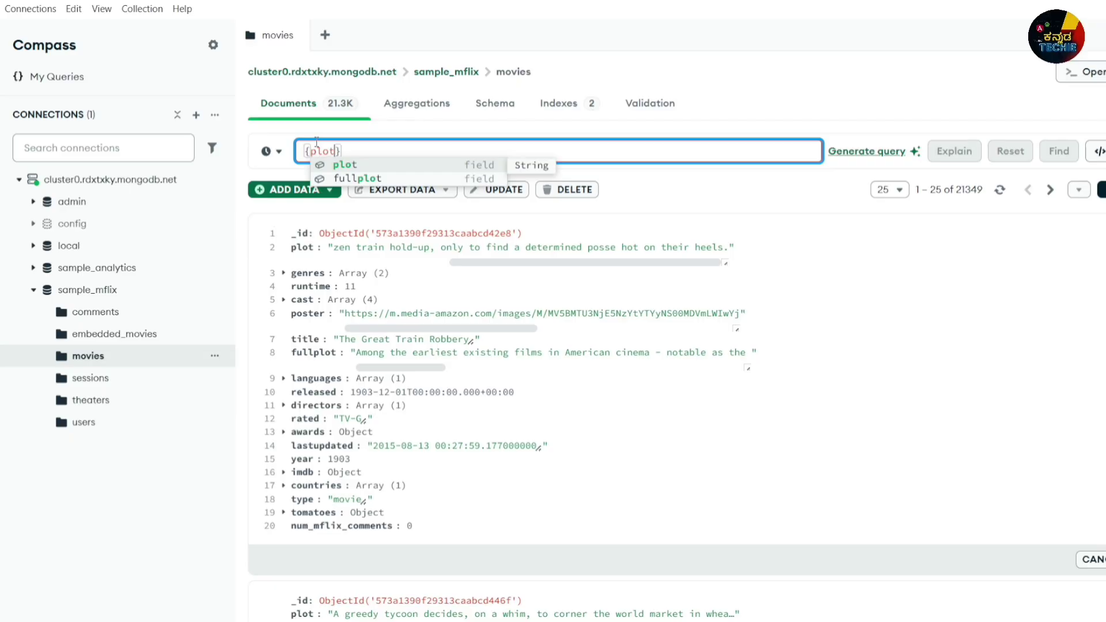
key(Escape)
text(:)
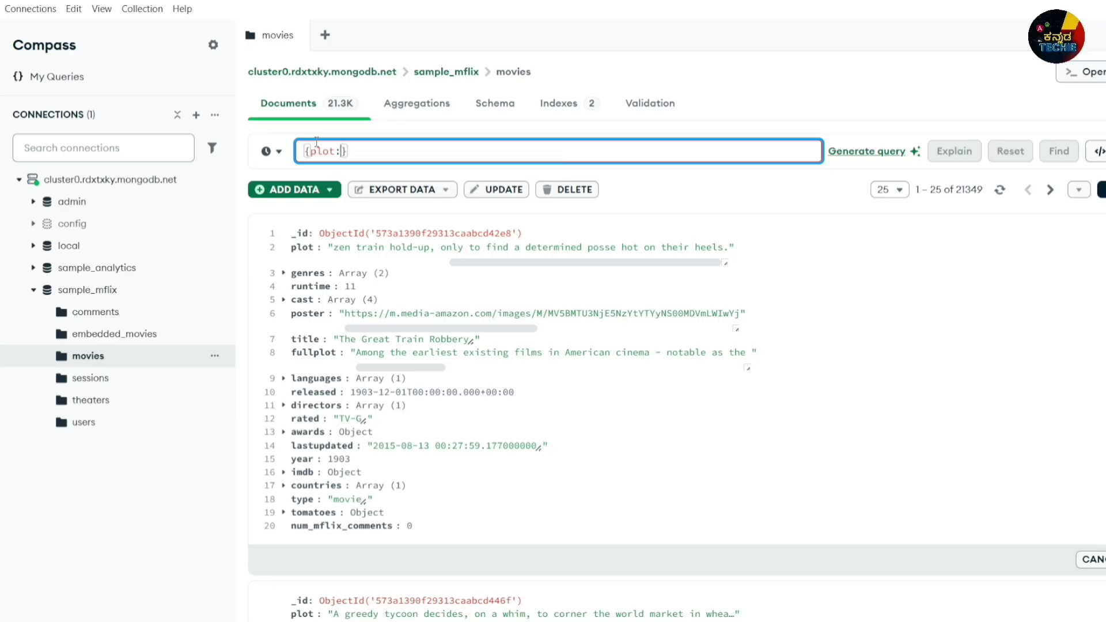
text( ")
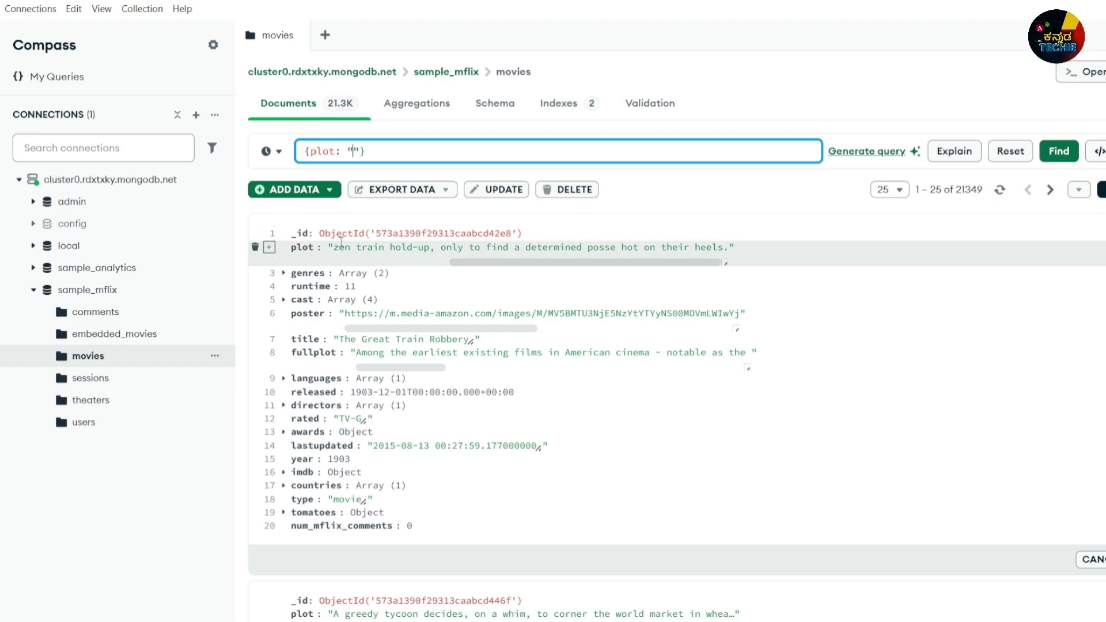
drag(334, 252, 514, 243)
triple_click(619, 242)
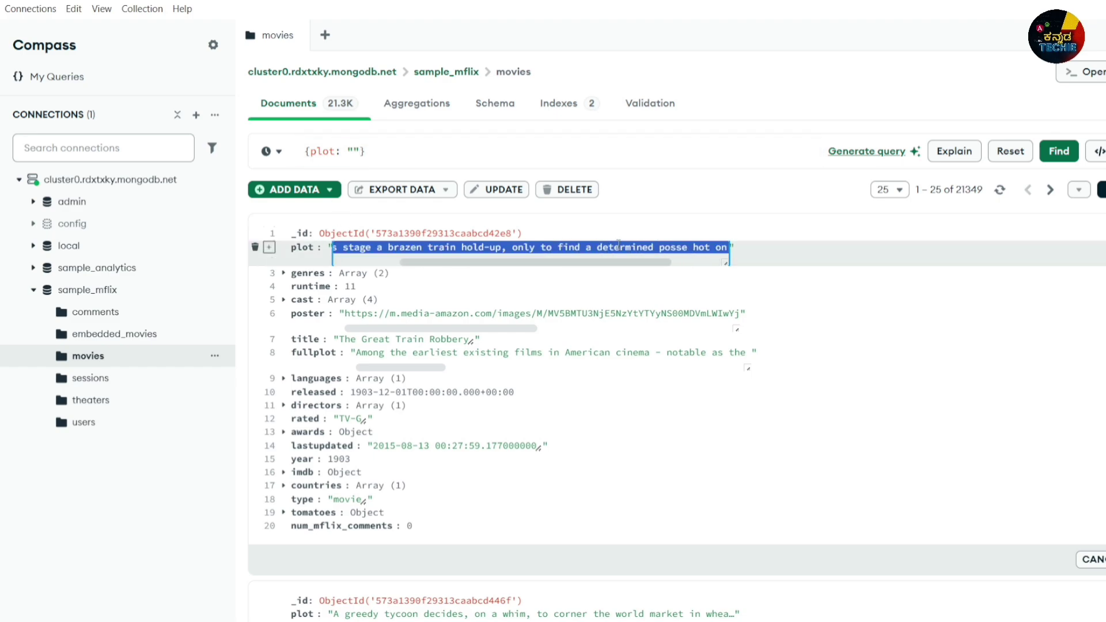
key(ctrl+c)
click(354, 151)
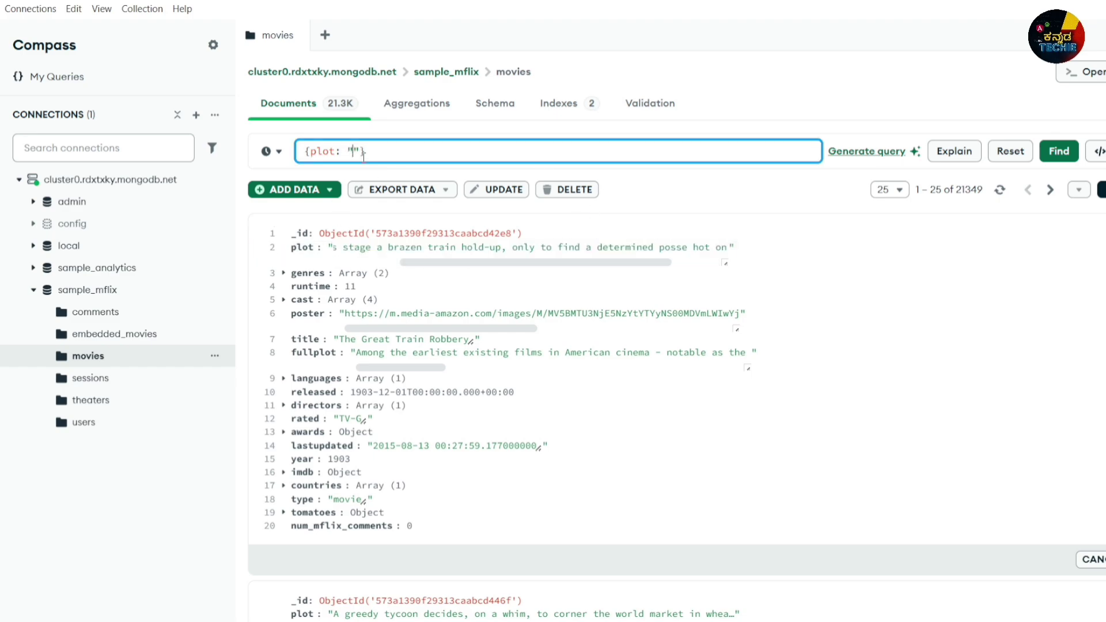
key(ctrl+v)
key(Return)
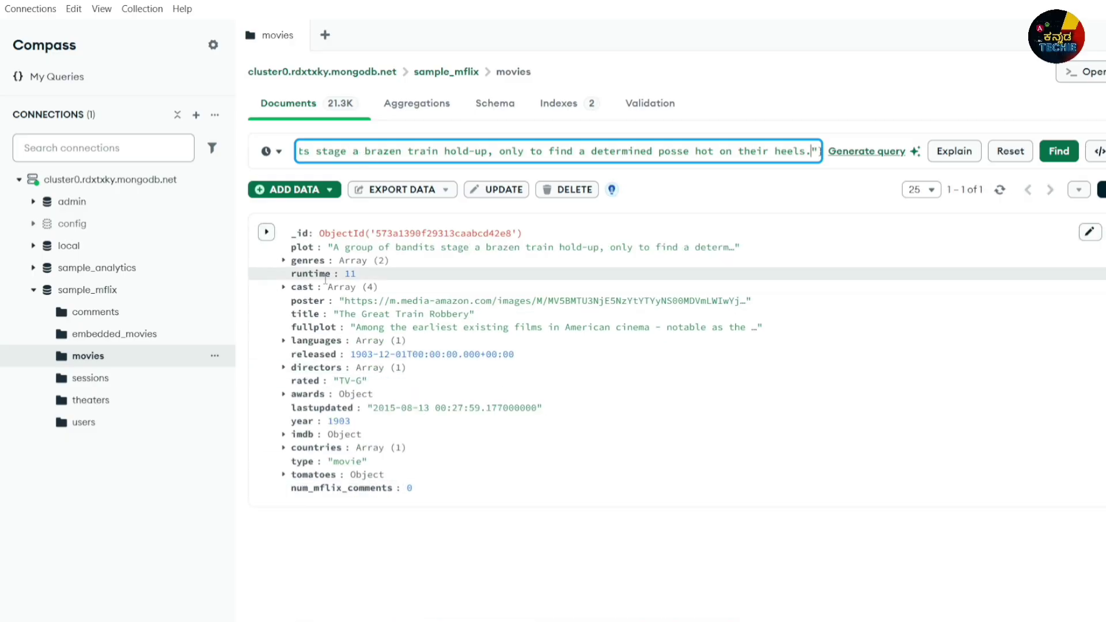
Clear the plot filter from the movies query.
double_click(331, 151)
key(ctrl+a)
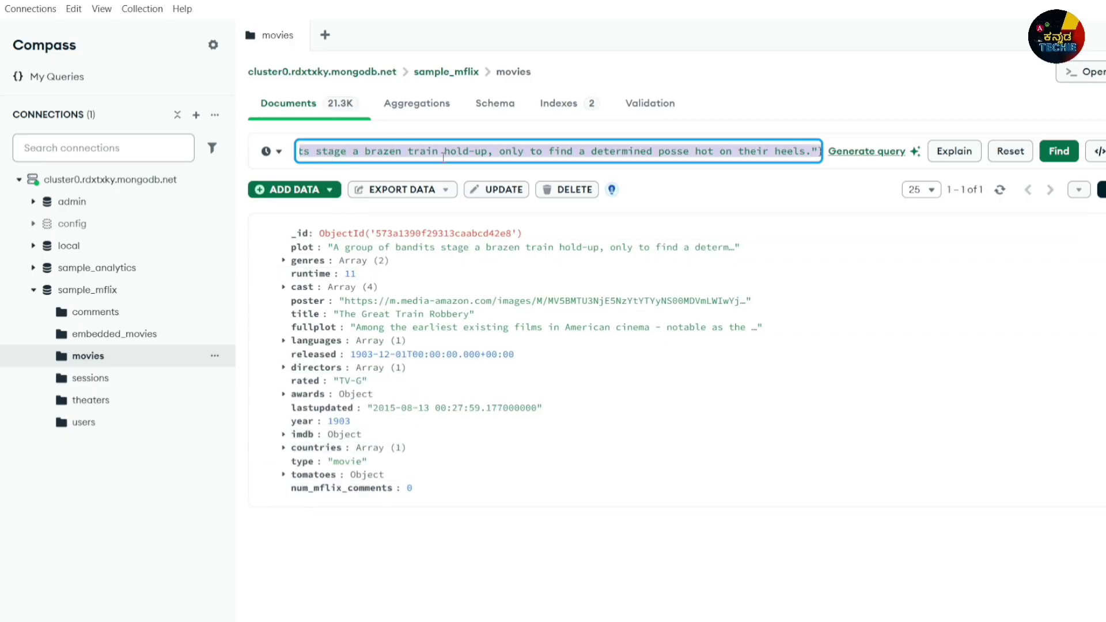
key(BackSpace)
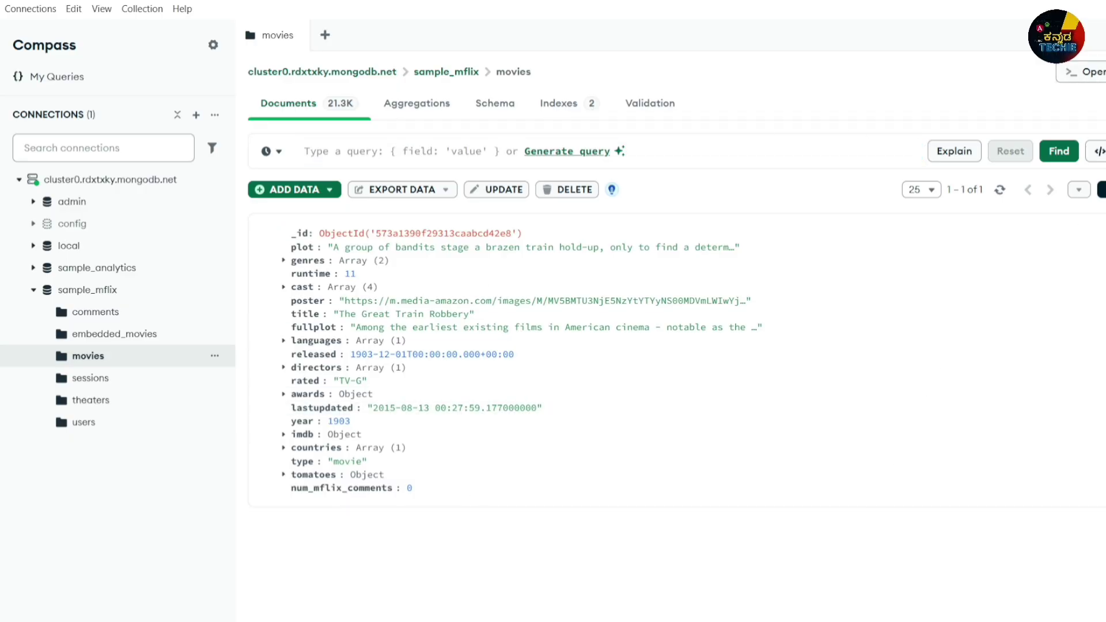
Open the MongoDB shell for the cluster and remove the prefilled find command for movies.
click(1086, 81)
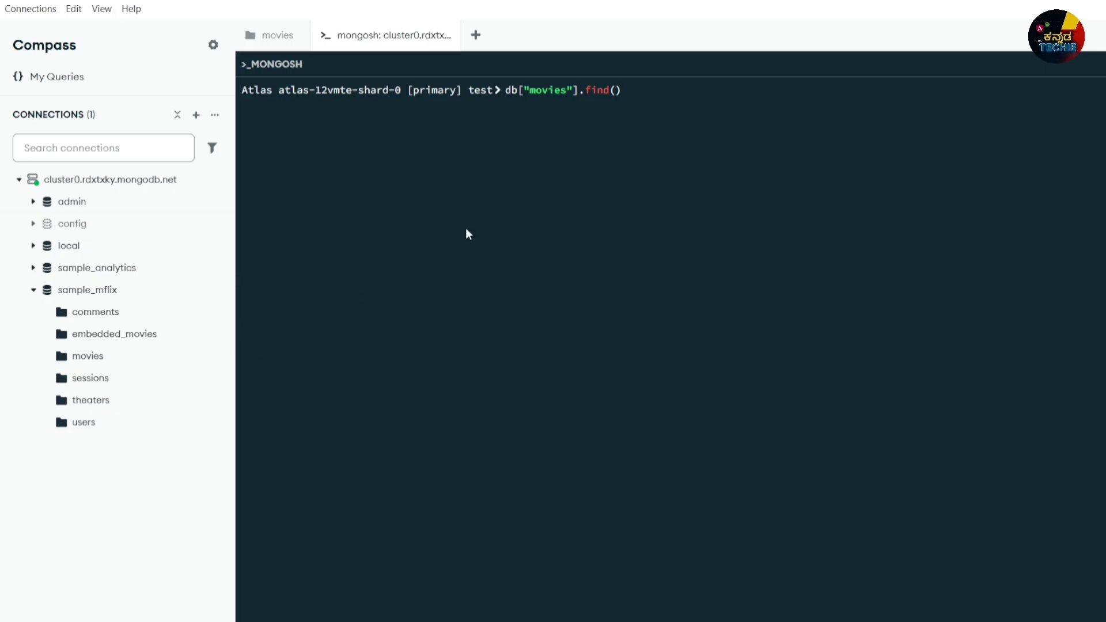
drag(627, 99, 503, 92)
key(BackSpace)
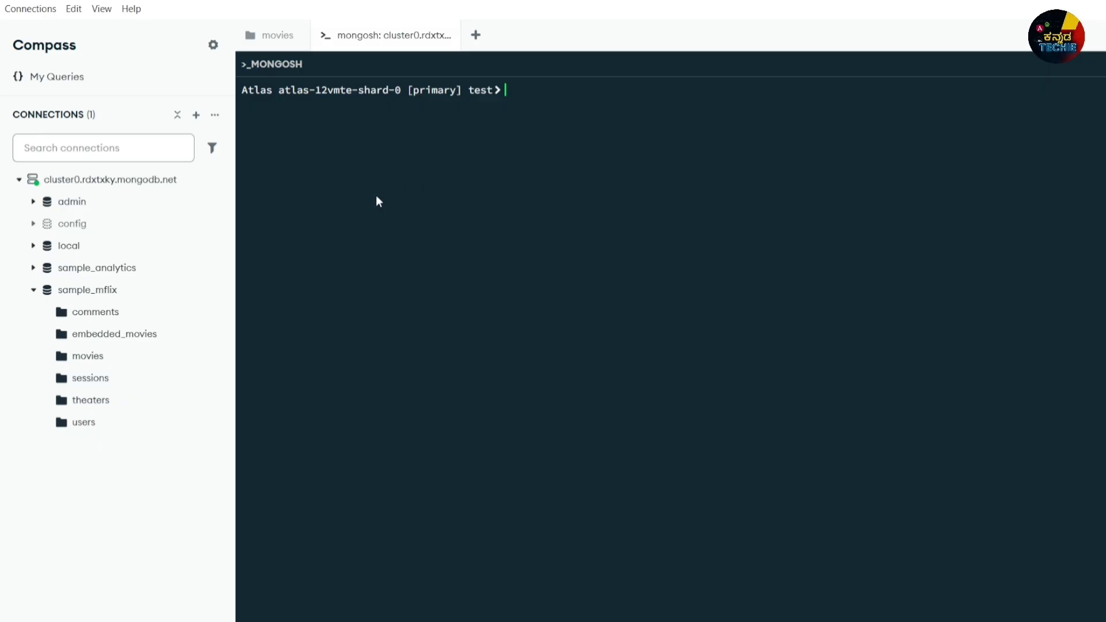
Switch the shell to the sample_mflix database by running the use command.
text(use)
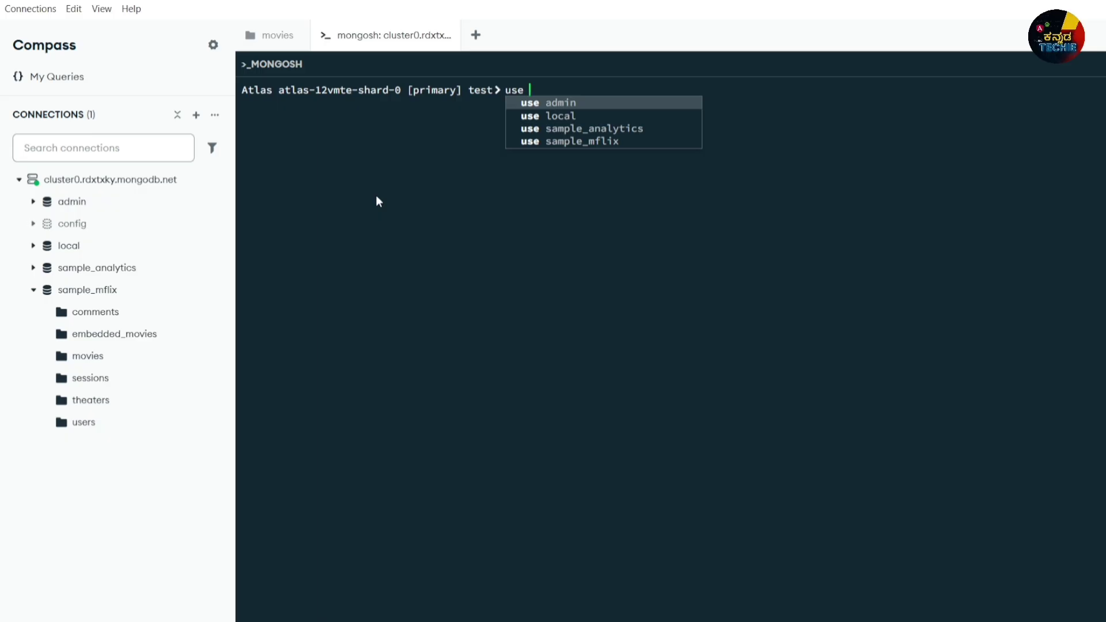
click(36, 291)
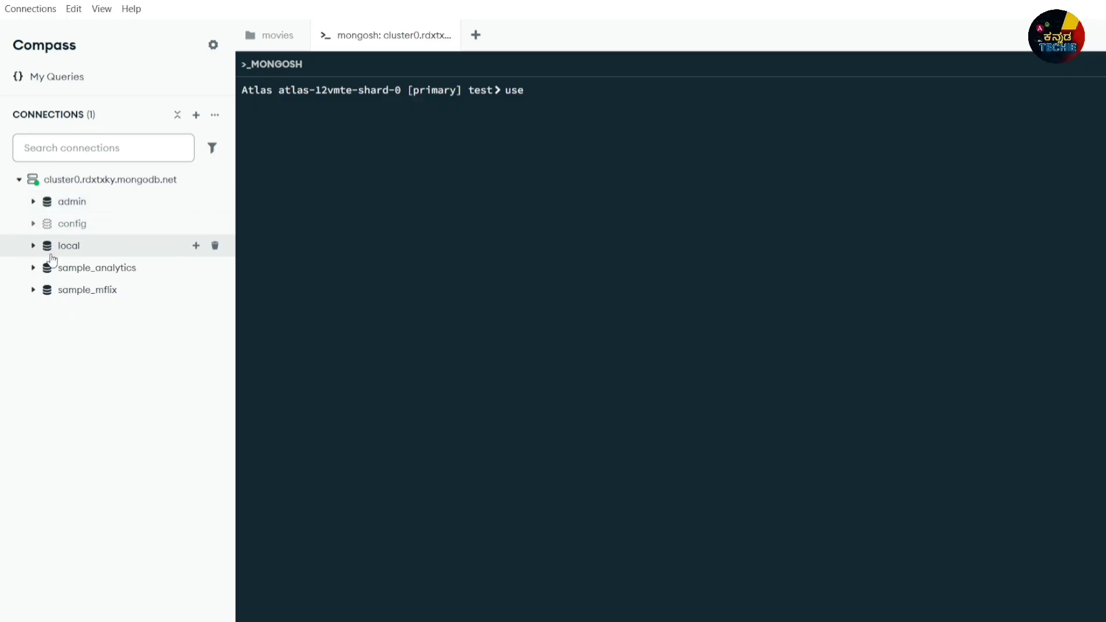
click(526, 93)
key(Tab)
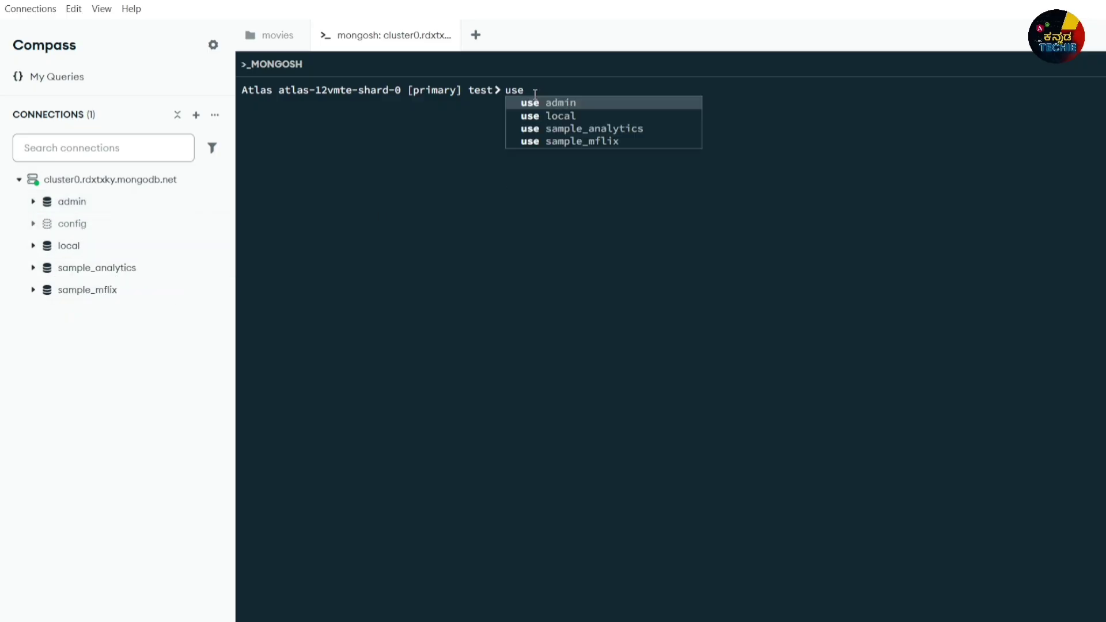
key(Down)
key(Down)
key(Down)
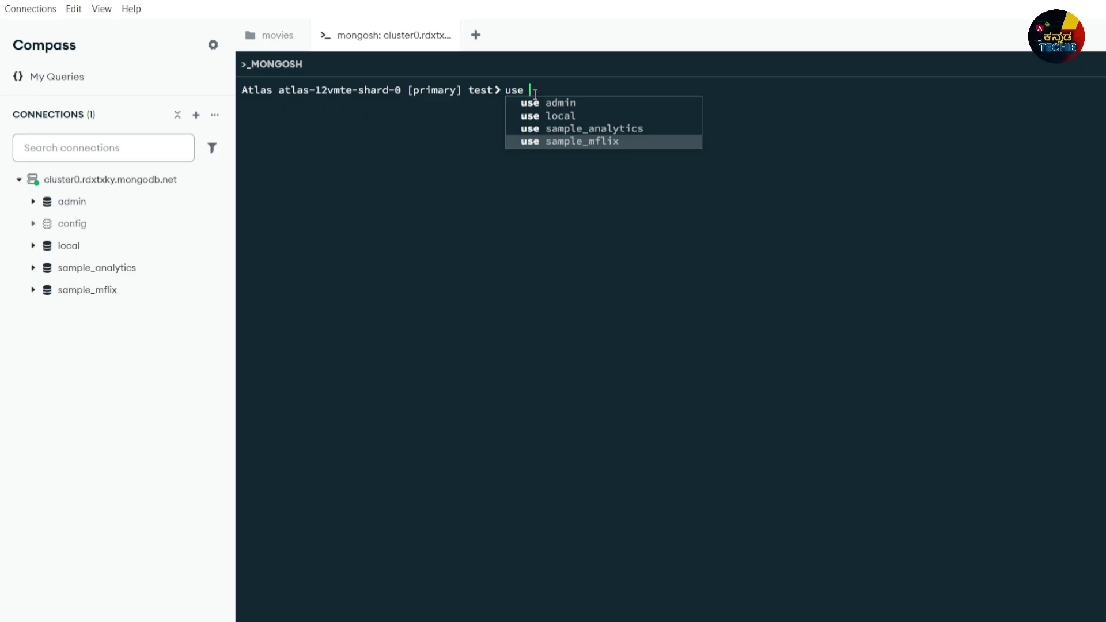
key(Return)
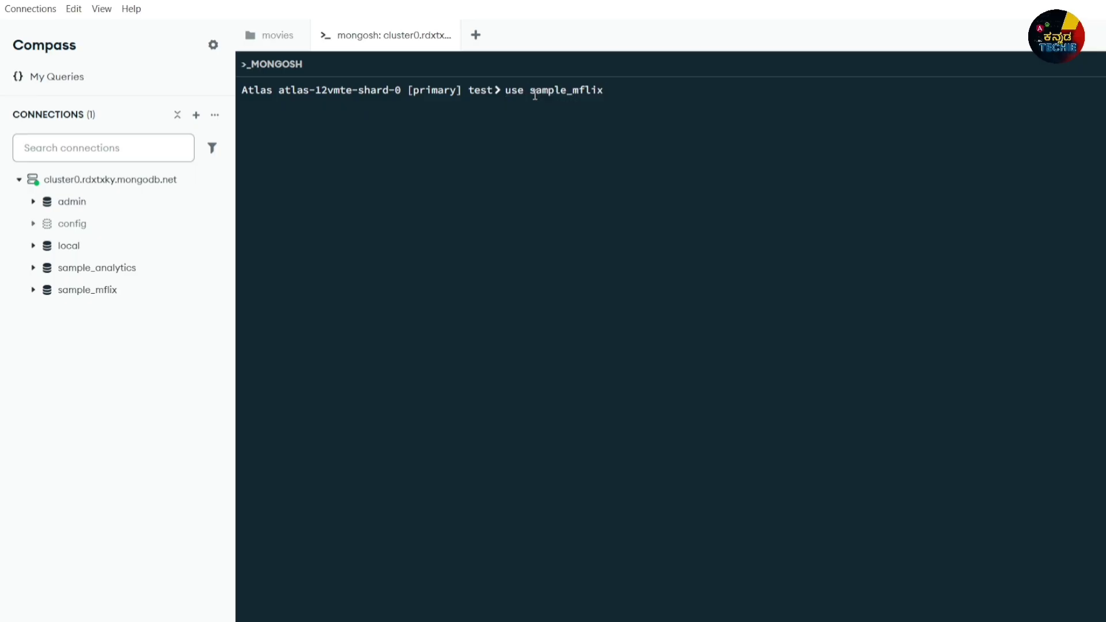
text(;)
key(Return)
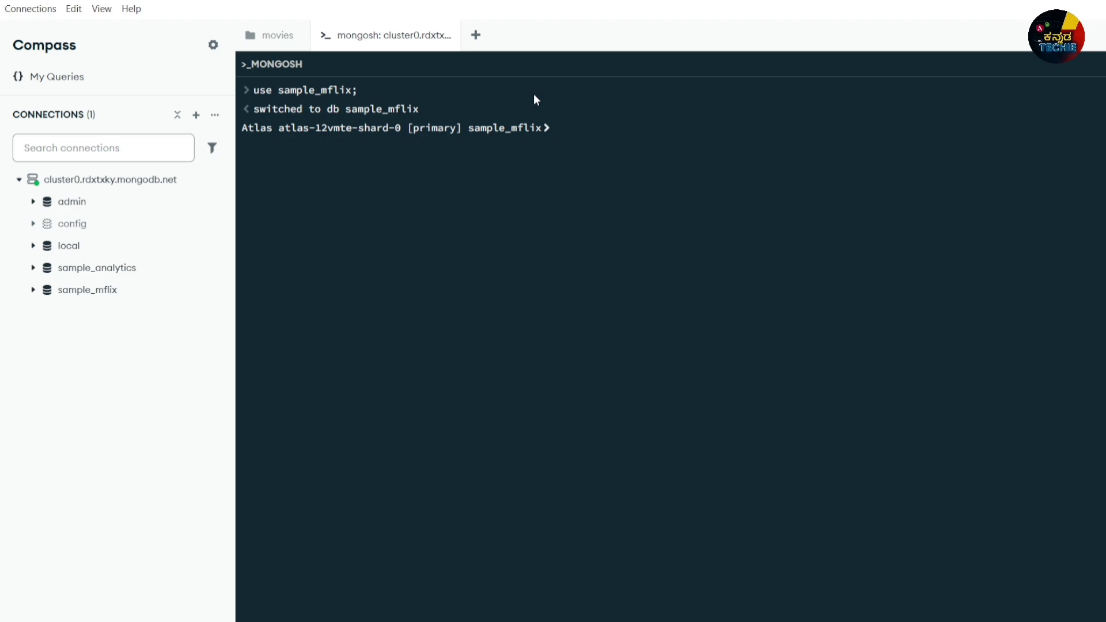
drag(252, 109, 390, 110)
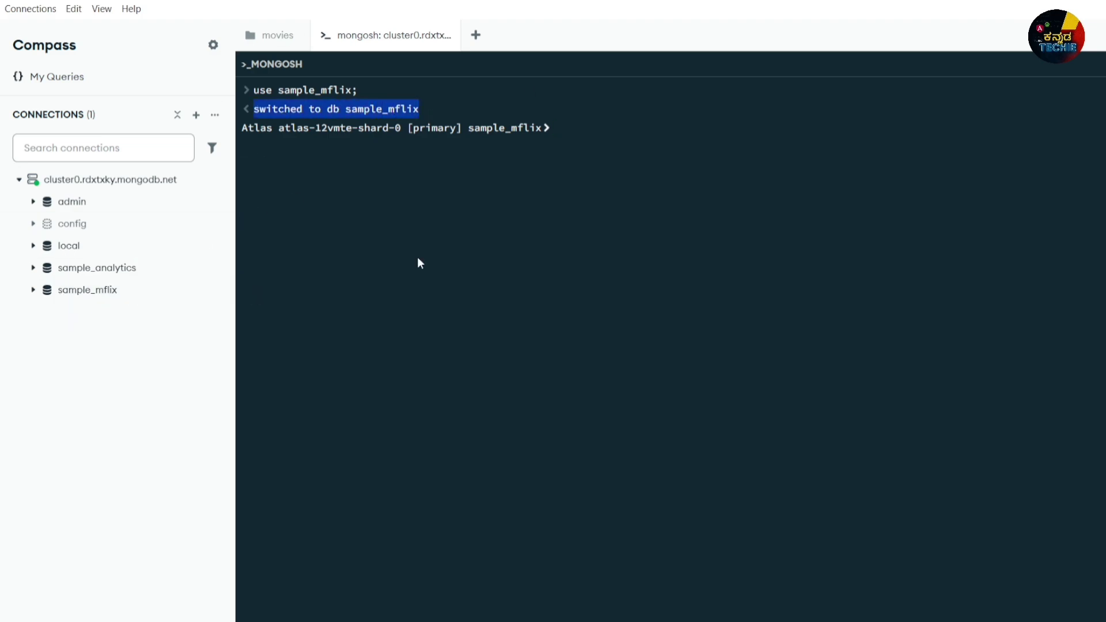
Start a db.movies.find command with an opened filter object at the shell prompt.
click(580, 120)
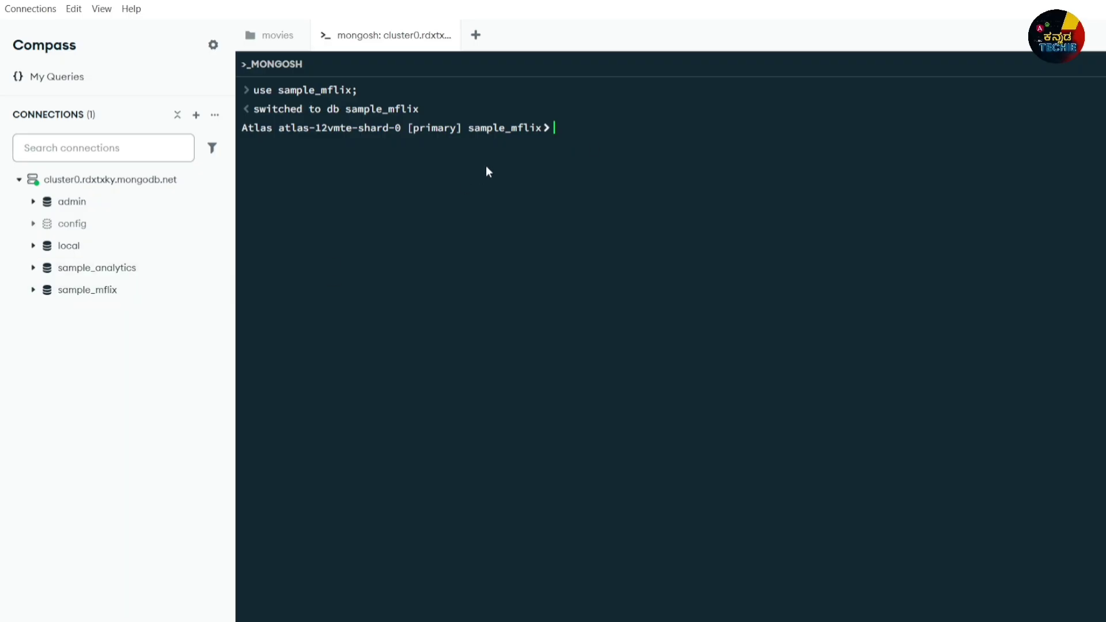
text(db.)
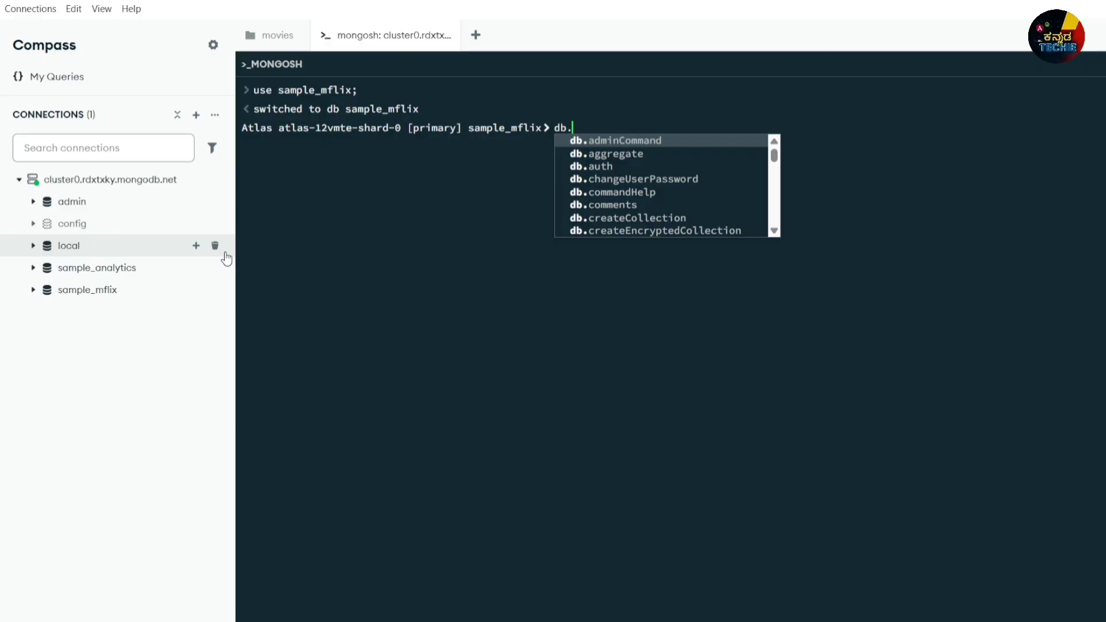
click(33, 291)
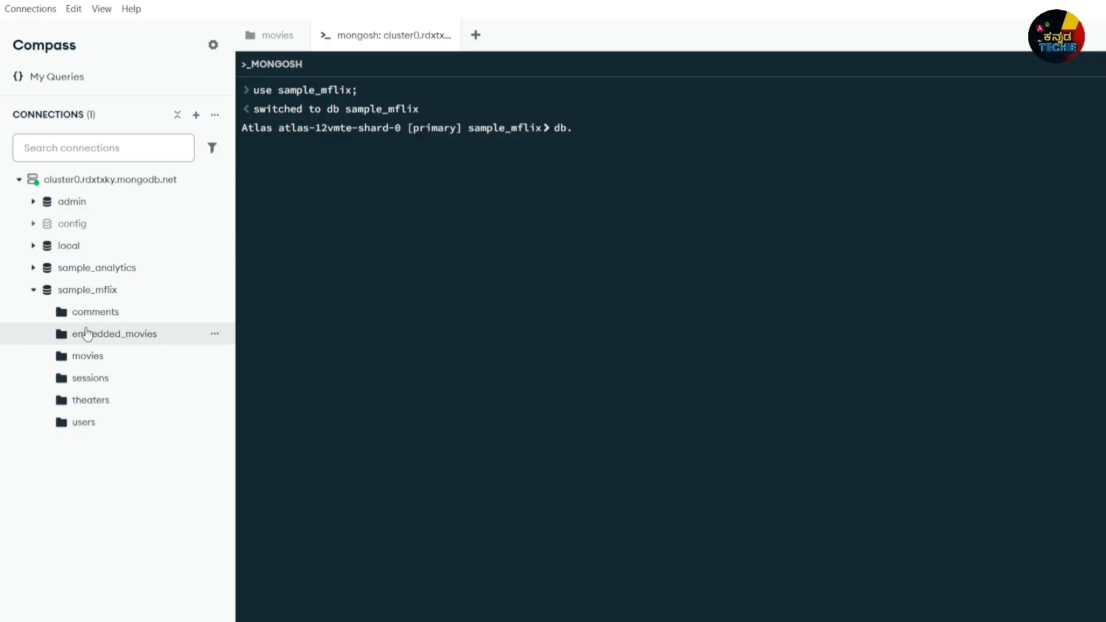
click(605, 134)
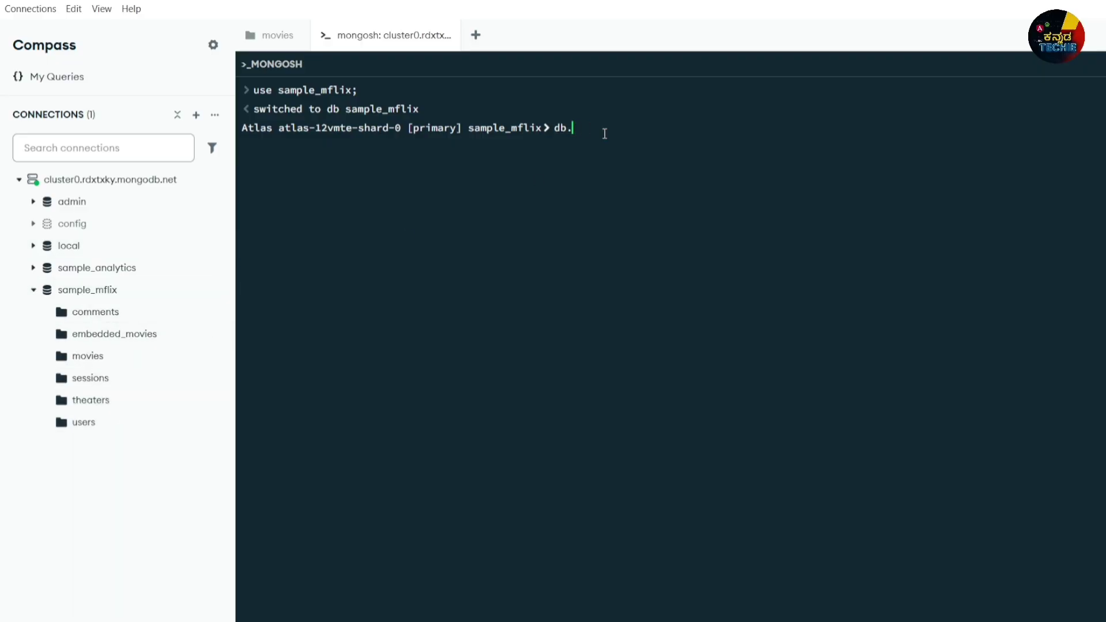
key(Tab)
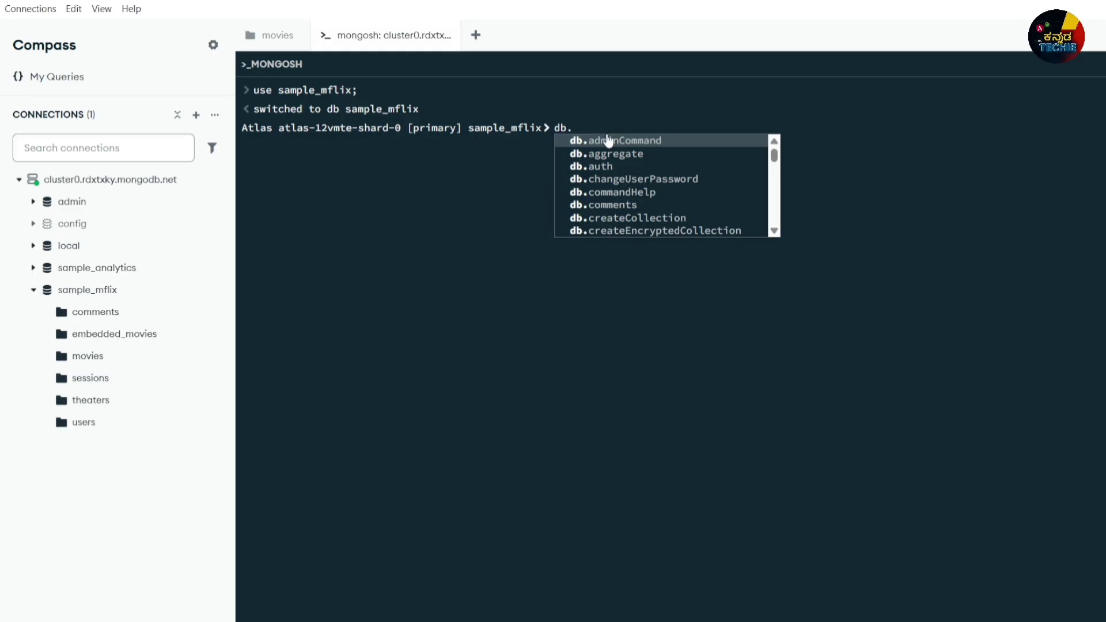
text(mo)
click(609, 141)
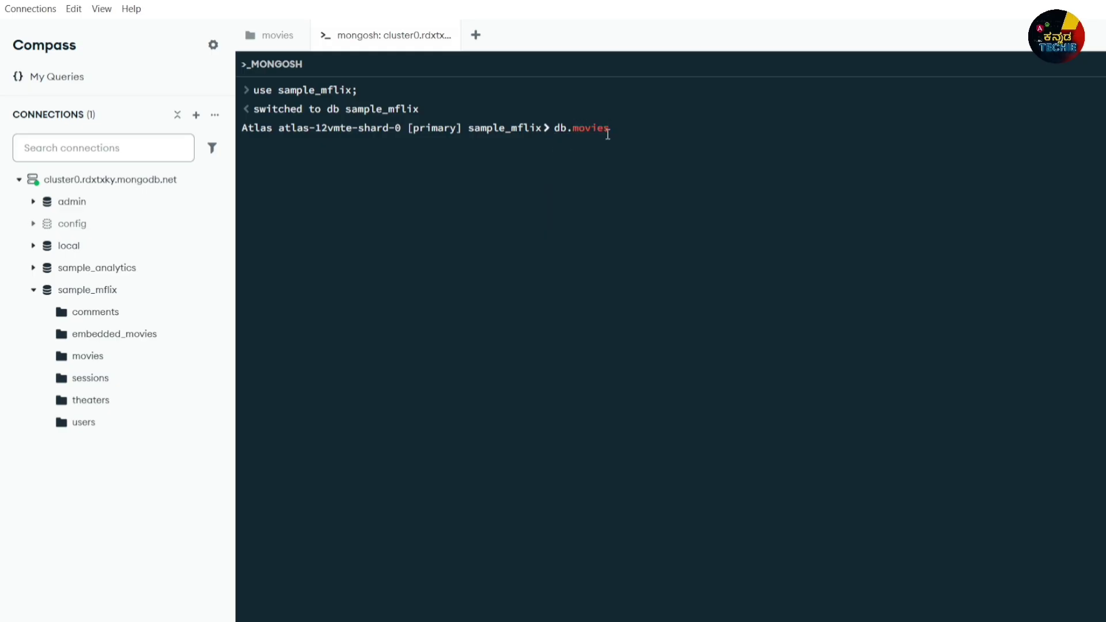
text(.)
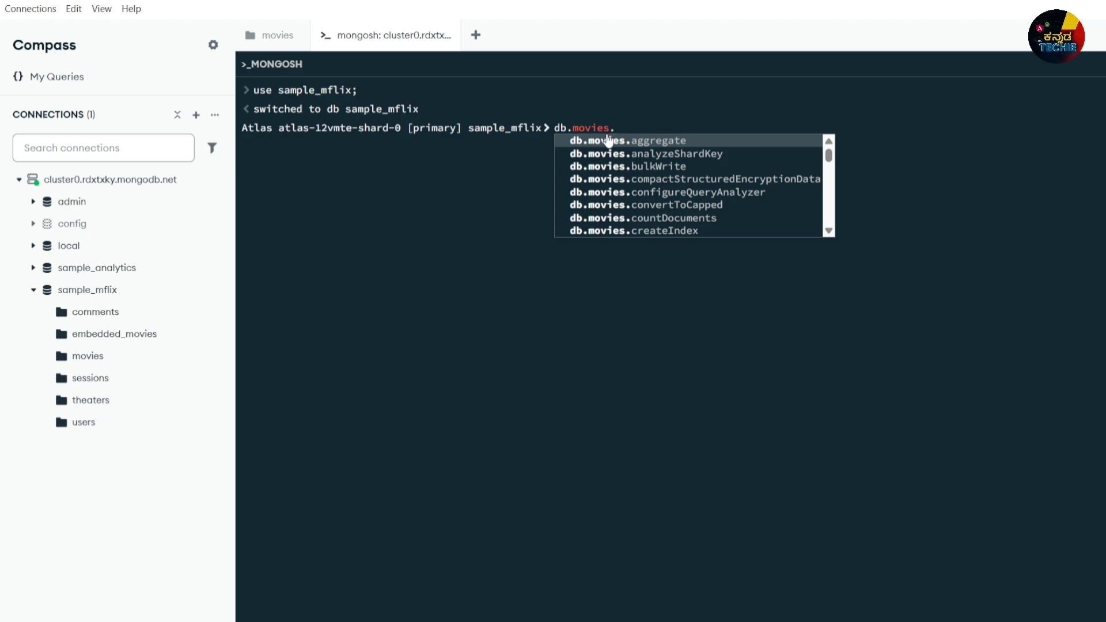
text(find)
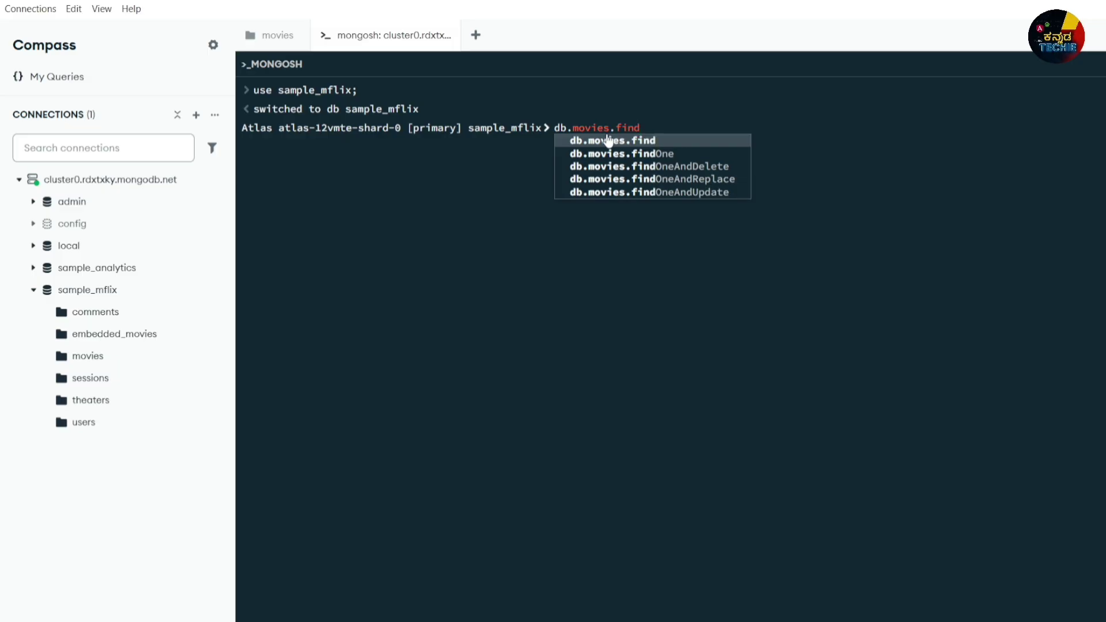
key(Escape)
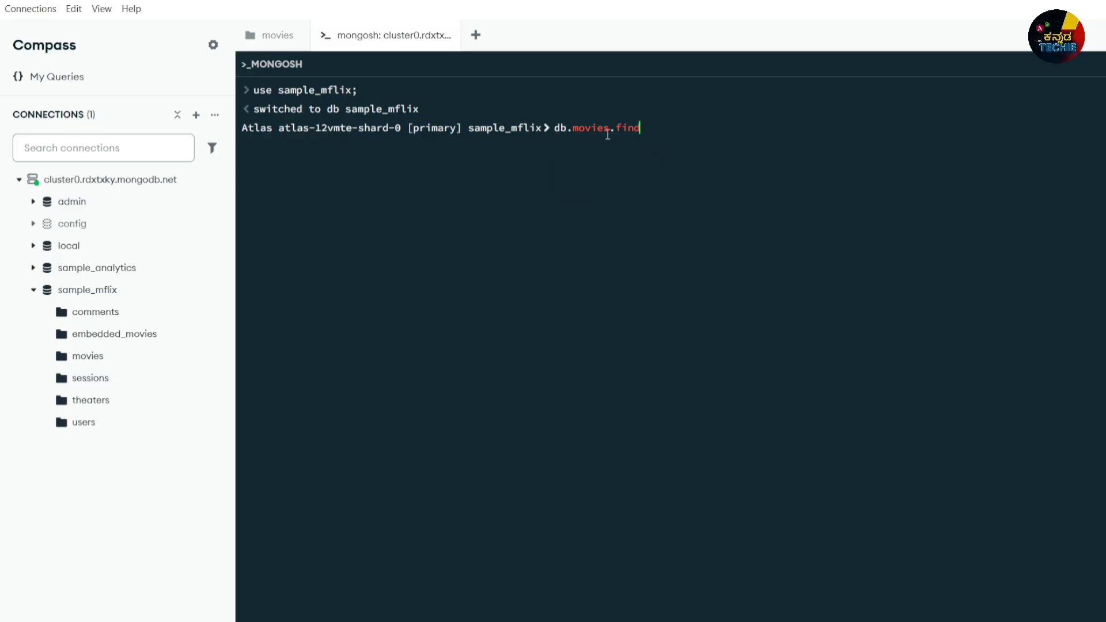
text(({plot:)
Copy the plot condition from the movies query in Compass into the shell's find filter and run the command.
click(268, 36)
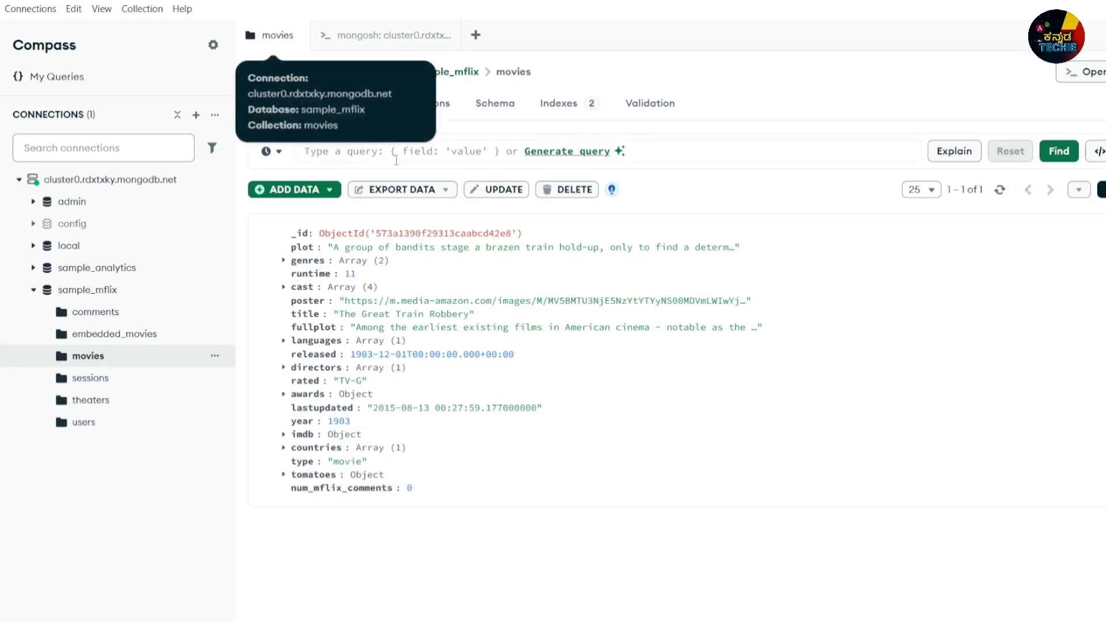
click(403, 168)
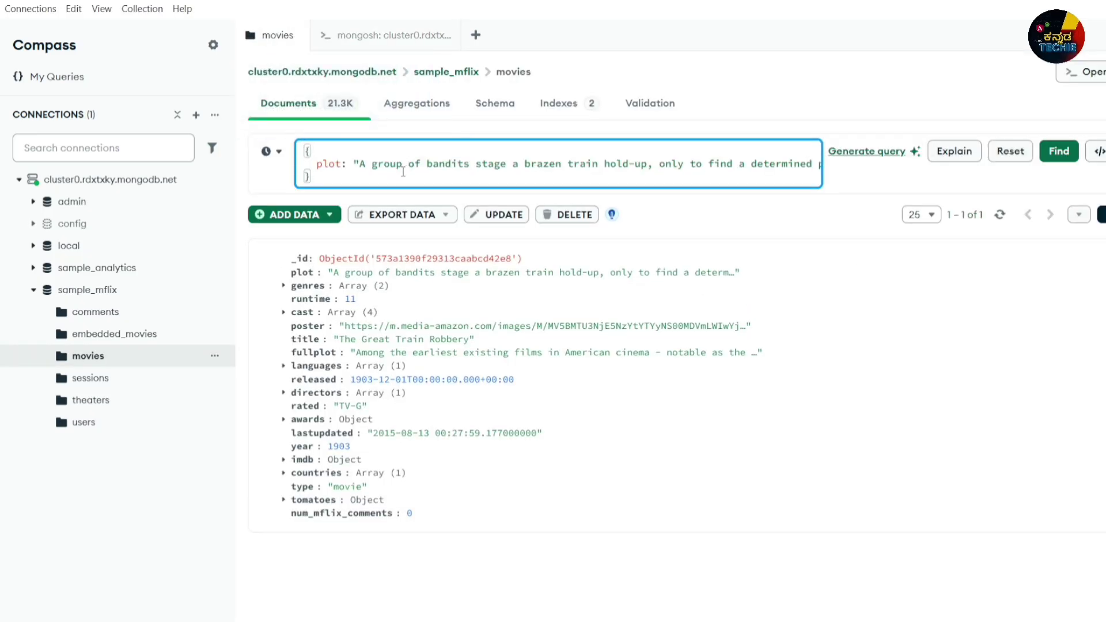
drag(317, 165, 831, 178)
key(ctrl+c)
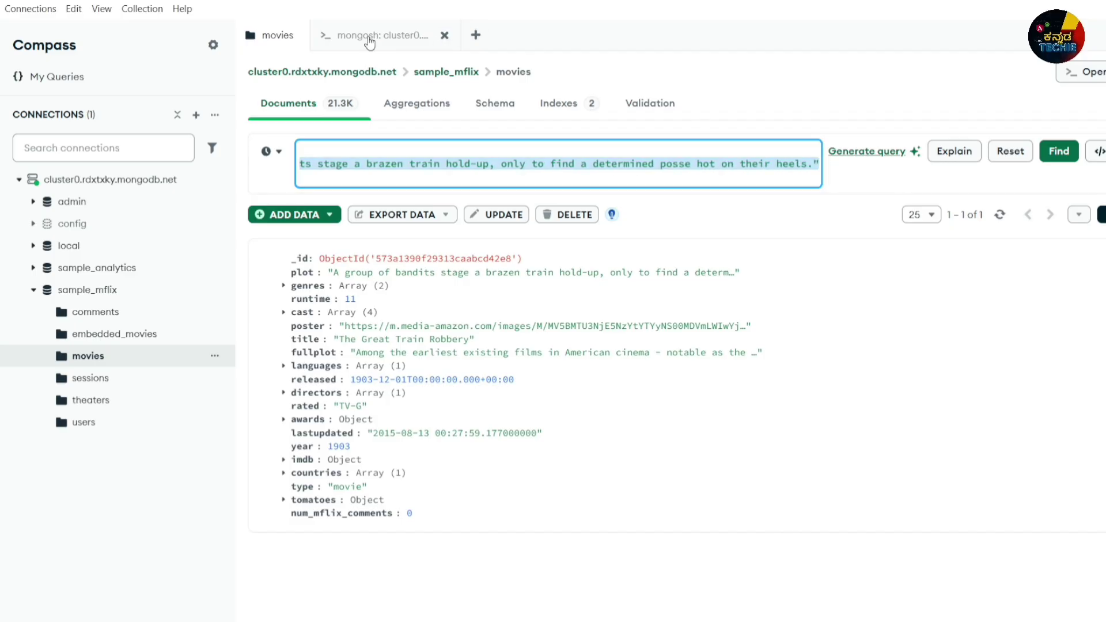
click(387, 36)
click(676, 129)
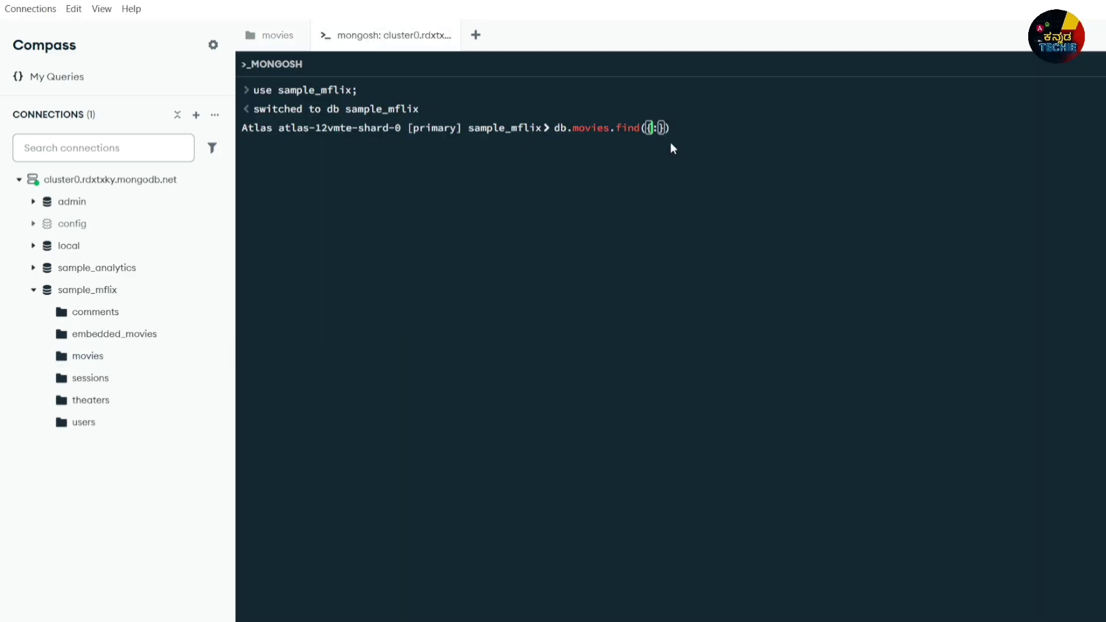
key(ctrl+a)
key(ctrl+v)
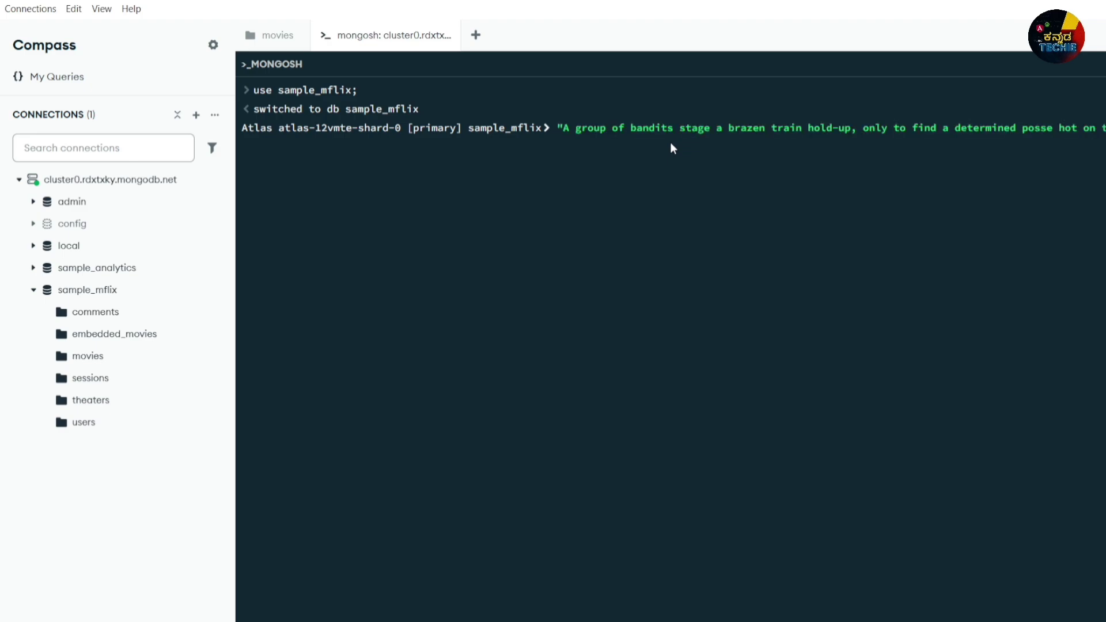
key(Return)
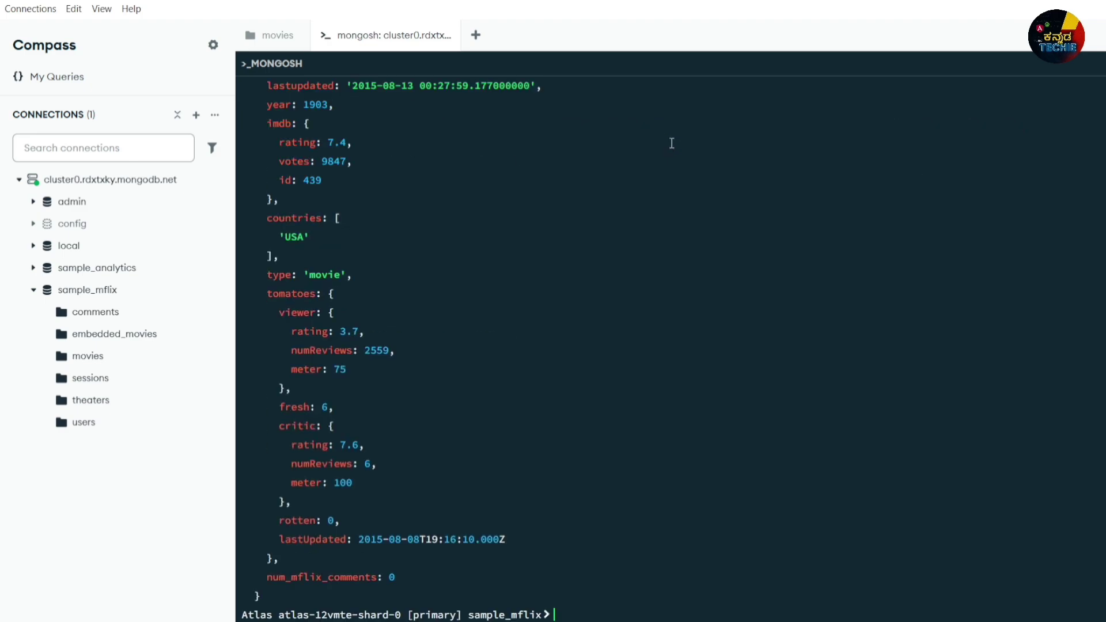
Examine the document returned in the shell and compare it with the same movie document in the movies collection view.
scroll(576, 346, up, 15)
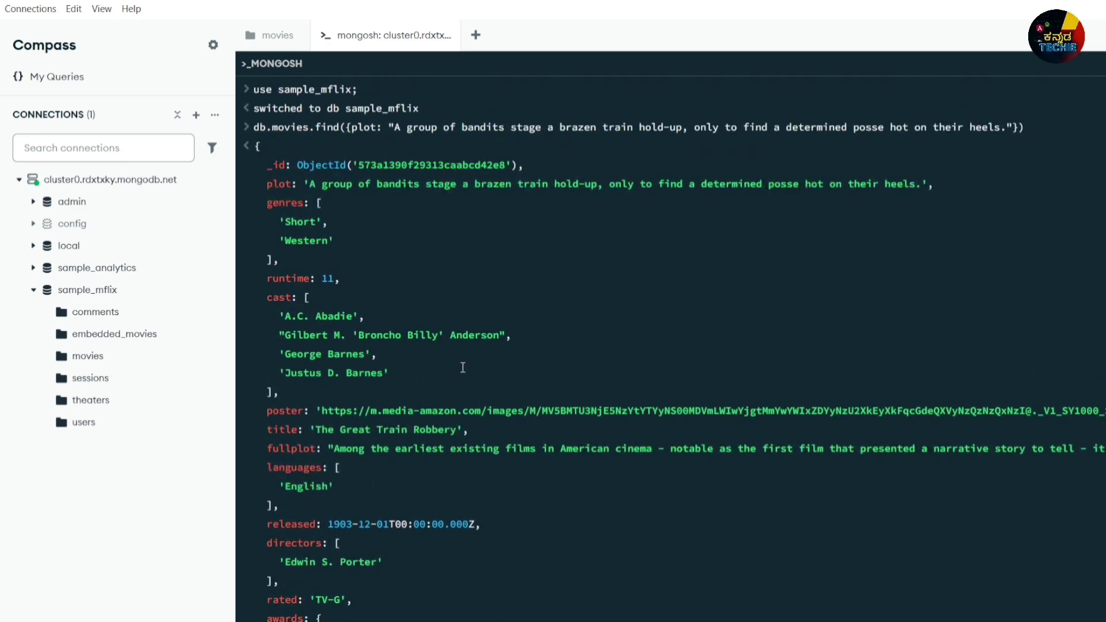
scroll(314, 309, down, 8)
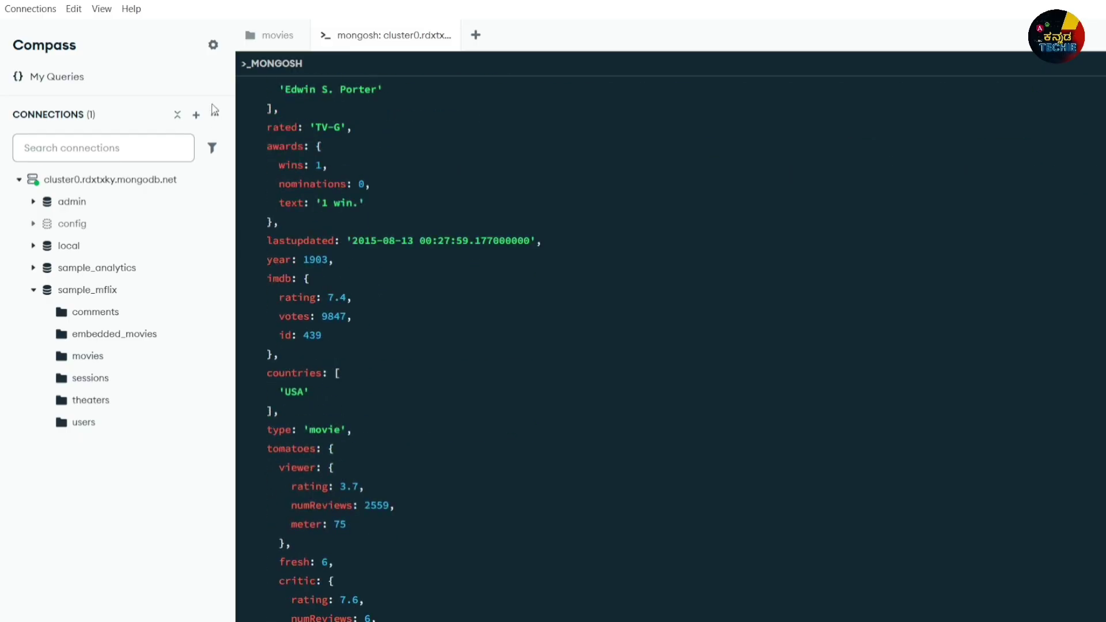
click(271, 35)
drag(380, 472, 290, 256)
click(426, 516)
click(377, 39)
scroll(390, 287, up, 10)
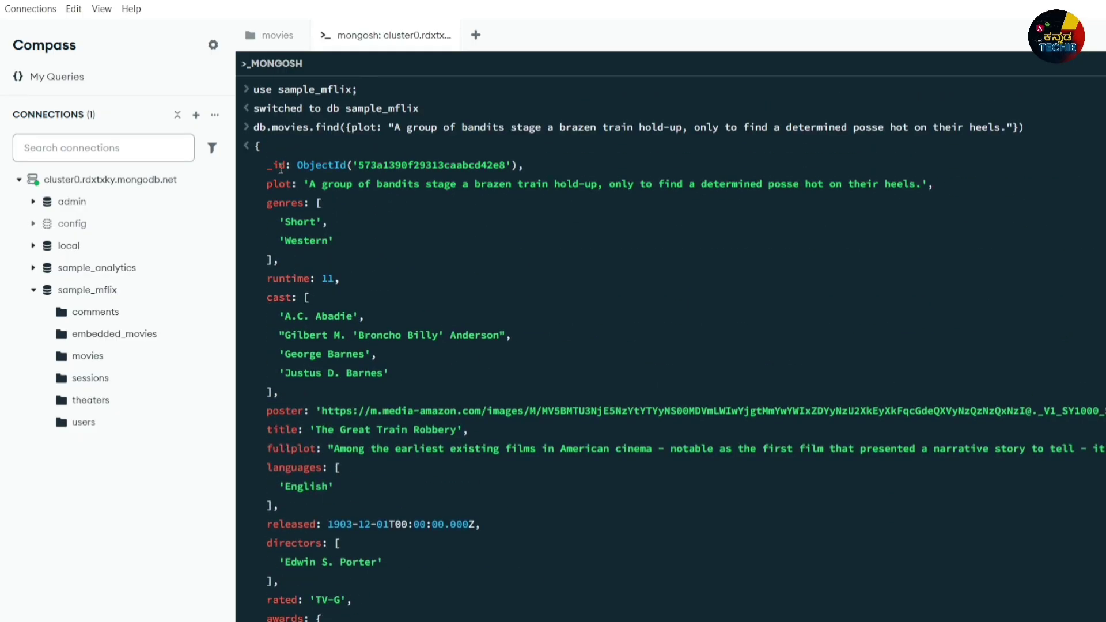
scroll(291, 322, down, 10)
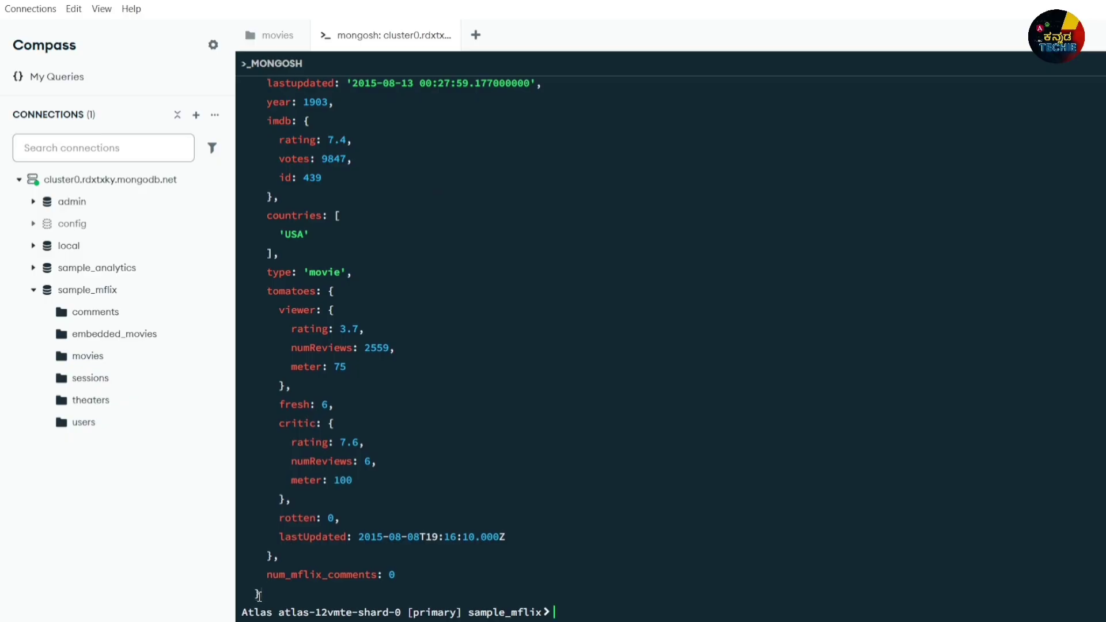
scroll(257, 593, up, 10)
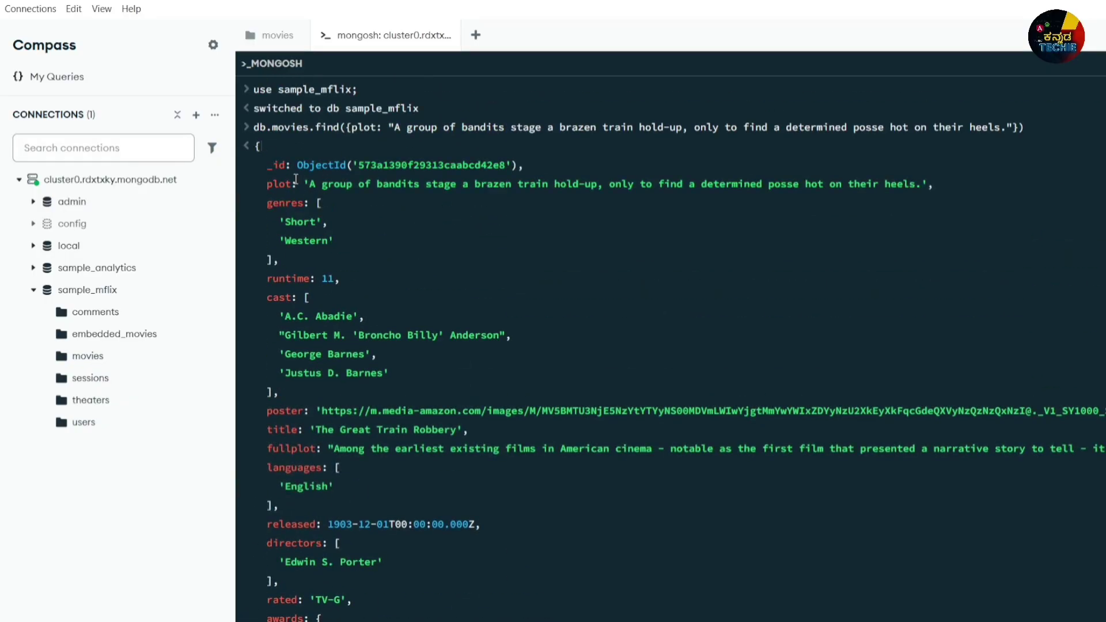
drag(267, 166, 566, 169)
scroll(575, 338, down, 10)
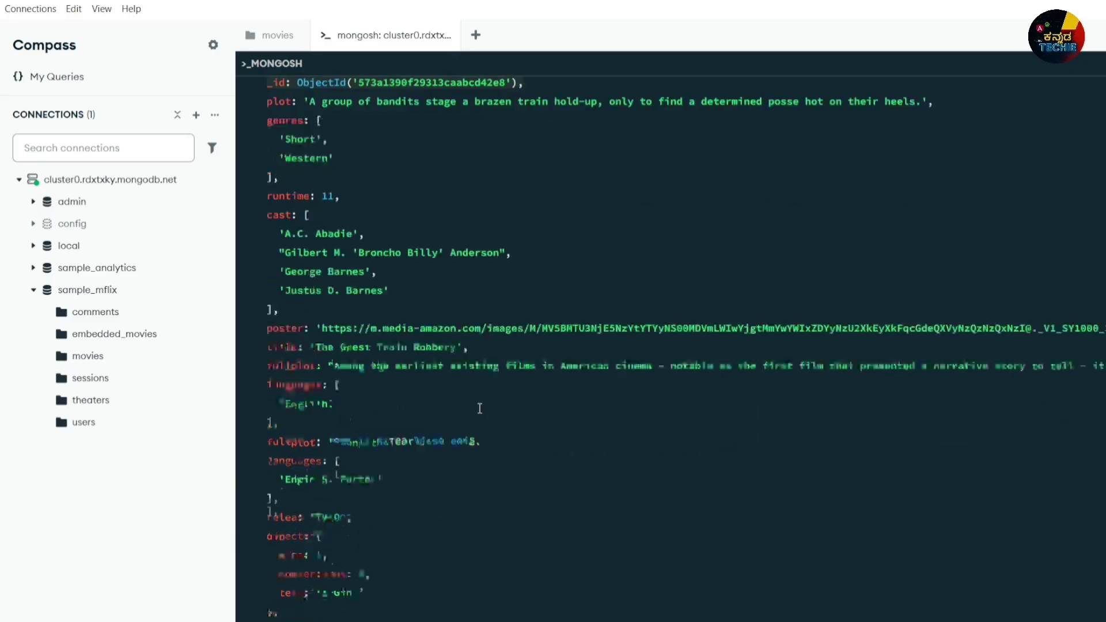
Count all documents in the movies collection by running db.movies.countDocuments(); at the shell prompt.
click(562, 614)
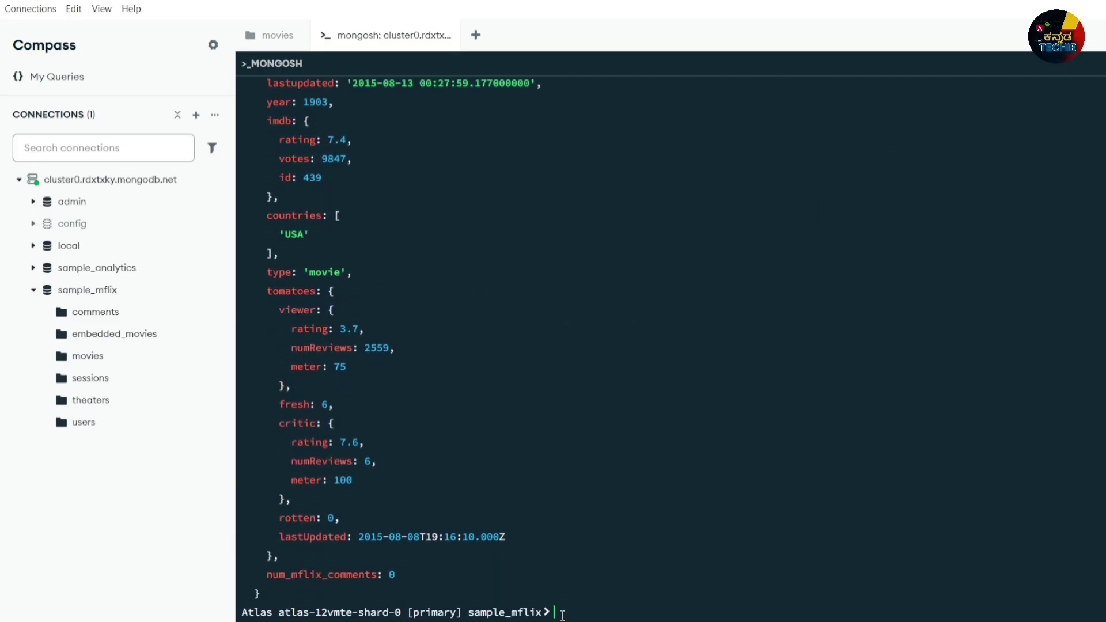
text(db.)
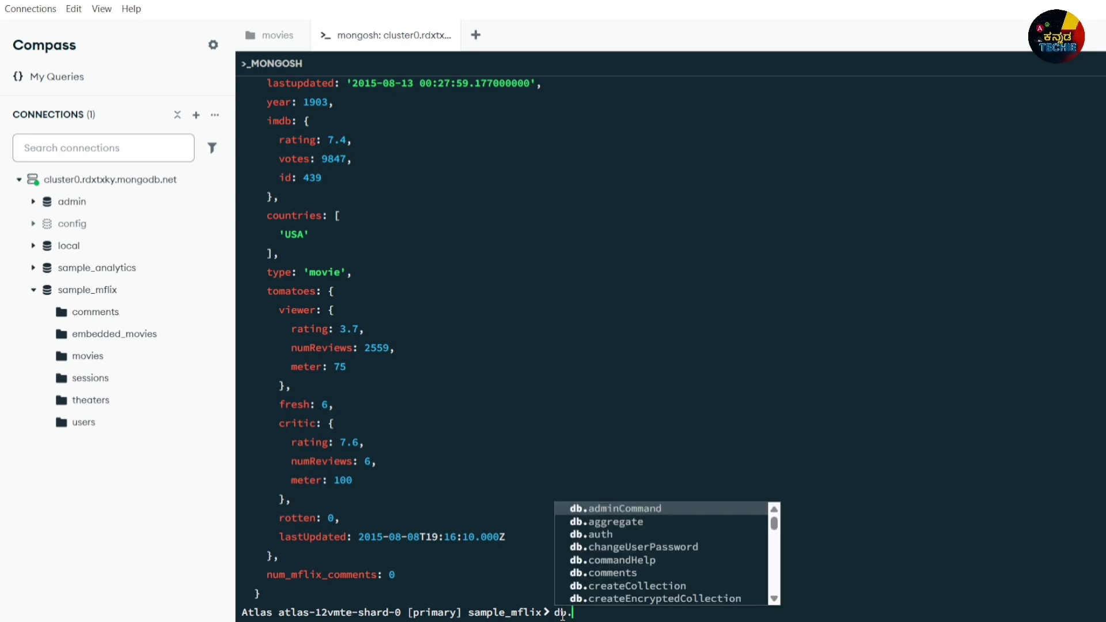
text(mo)
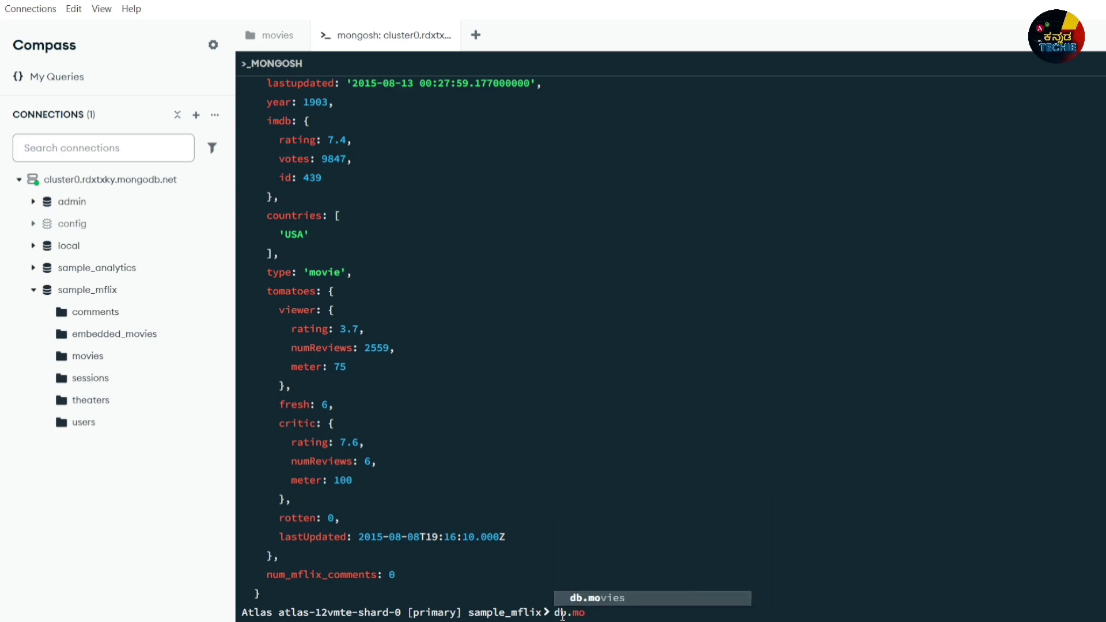
key(Tab)
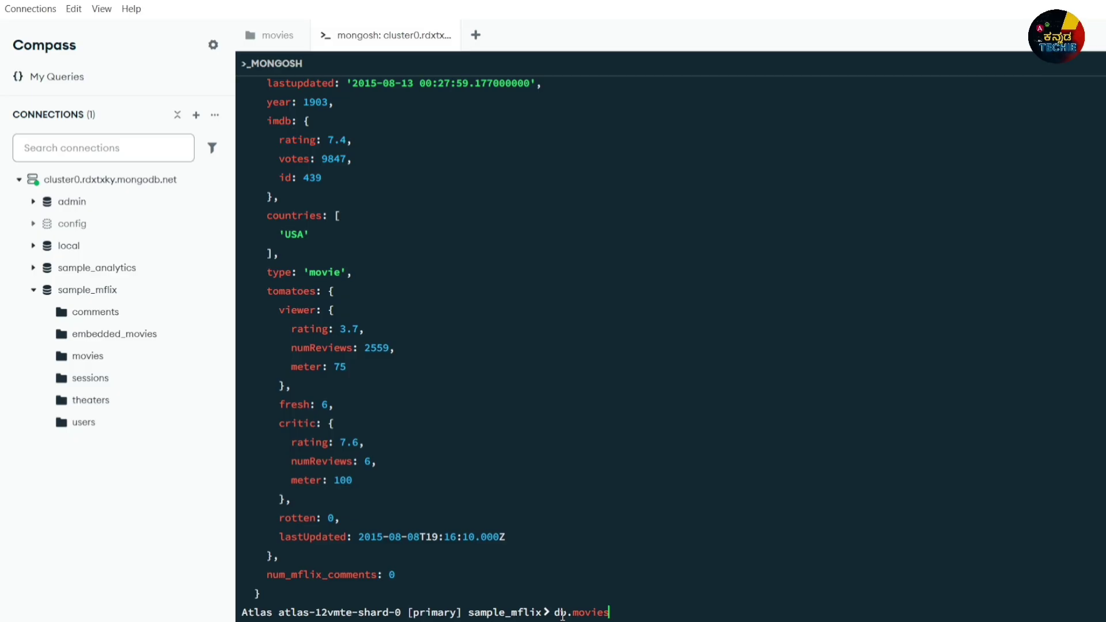
text(.)
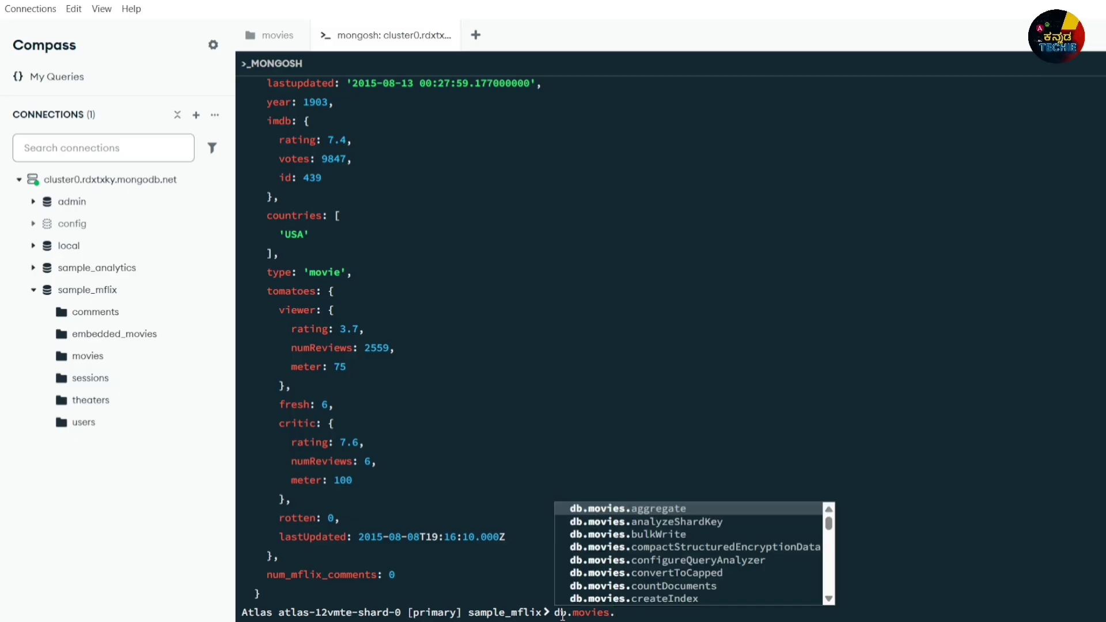
text(cou)
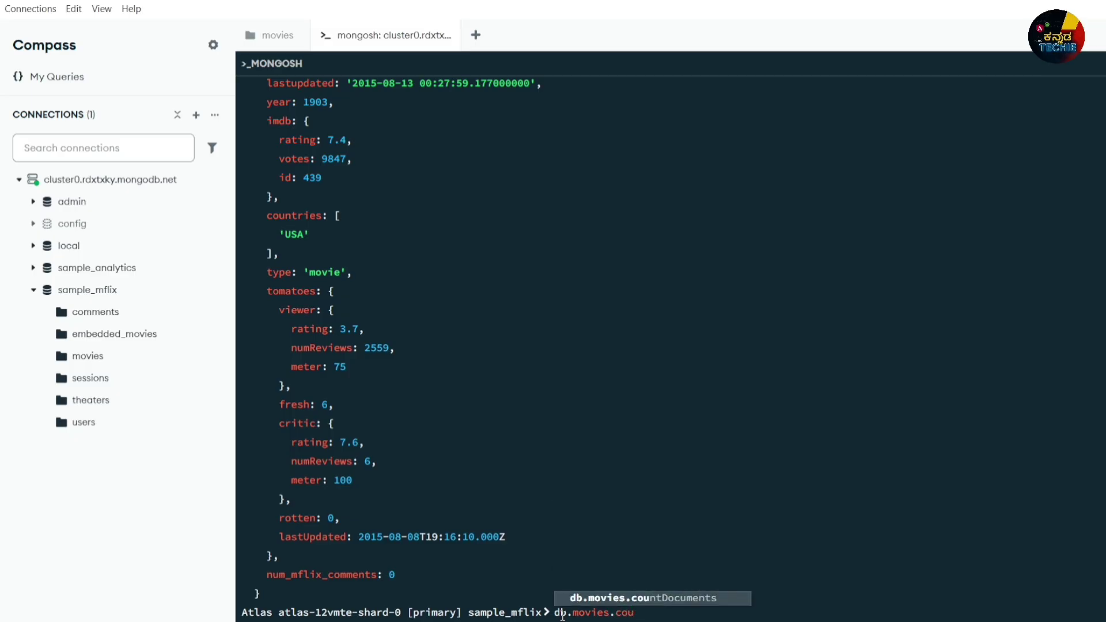
key(Tab)
text(()
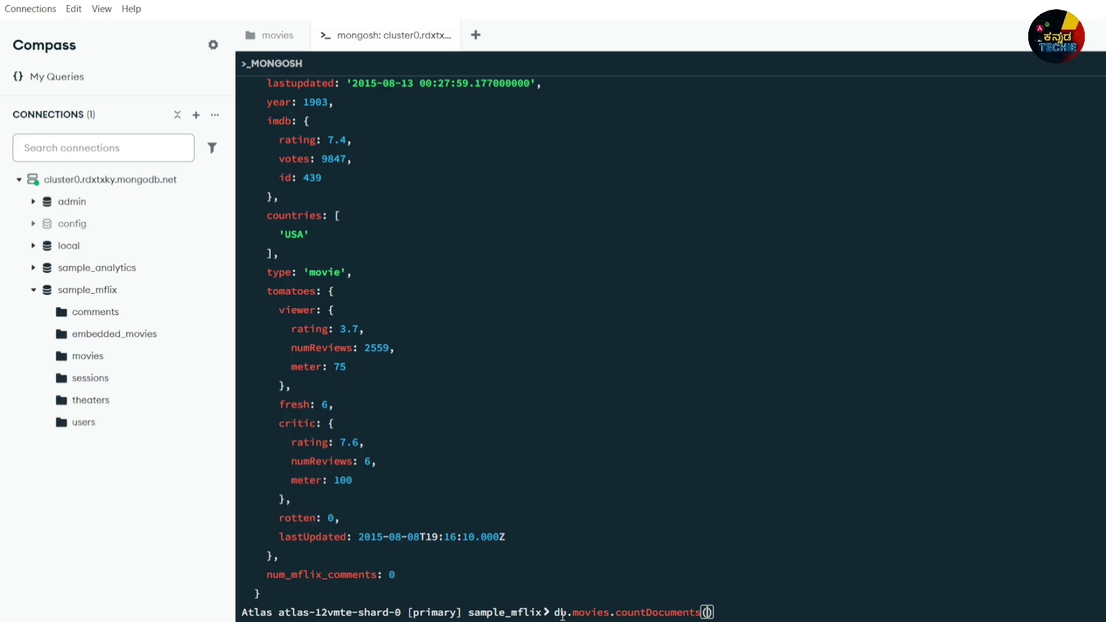
text();)
key(Return)
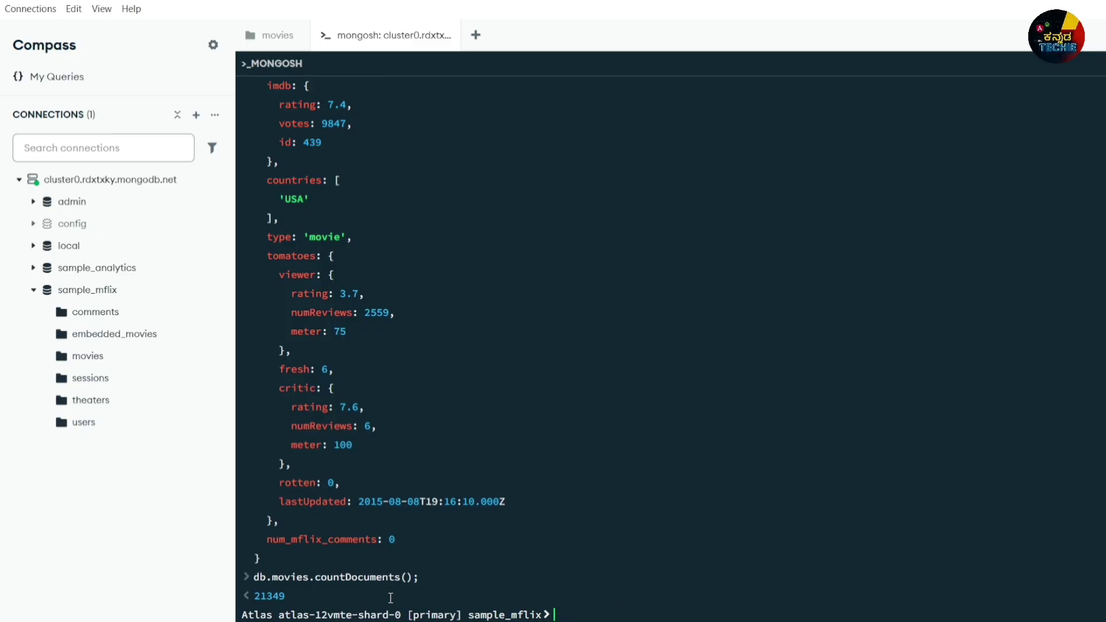
drag(293, 596, 257, 597)
Clear the plot filter from the movies collection's query in Compass and run the empty query to list all documents.
click(277, 35)
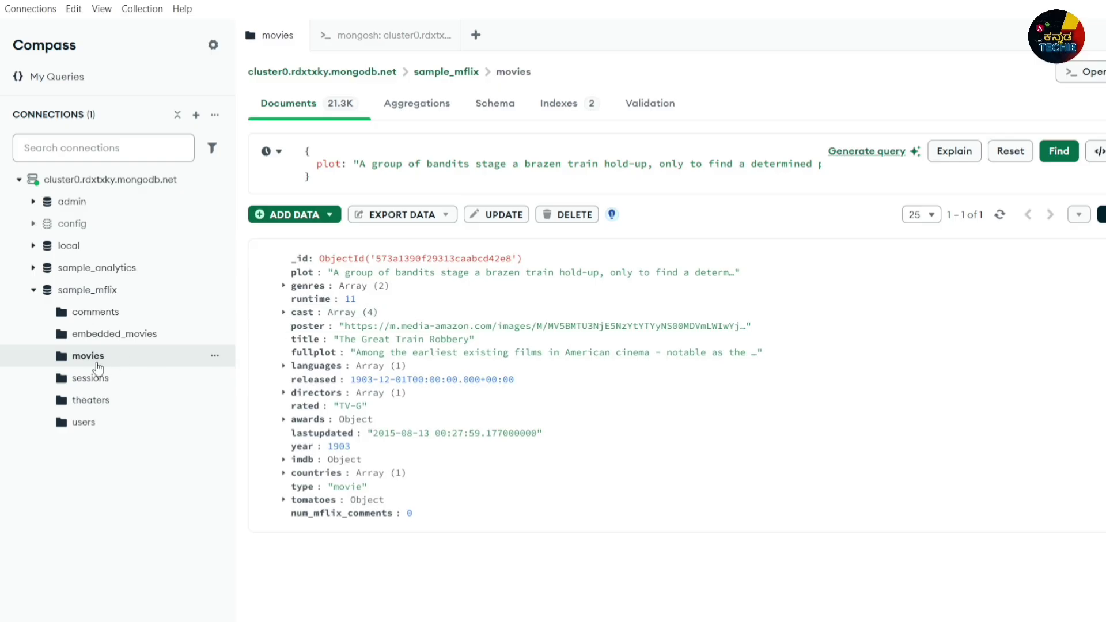
click(315, 144)
key(ctrl+a)
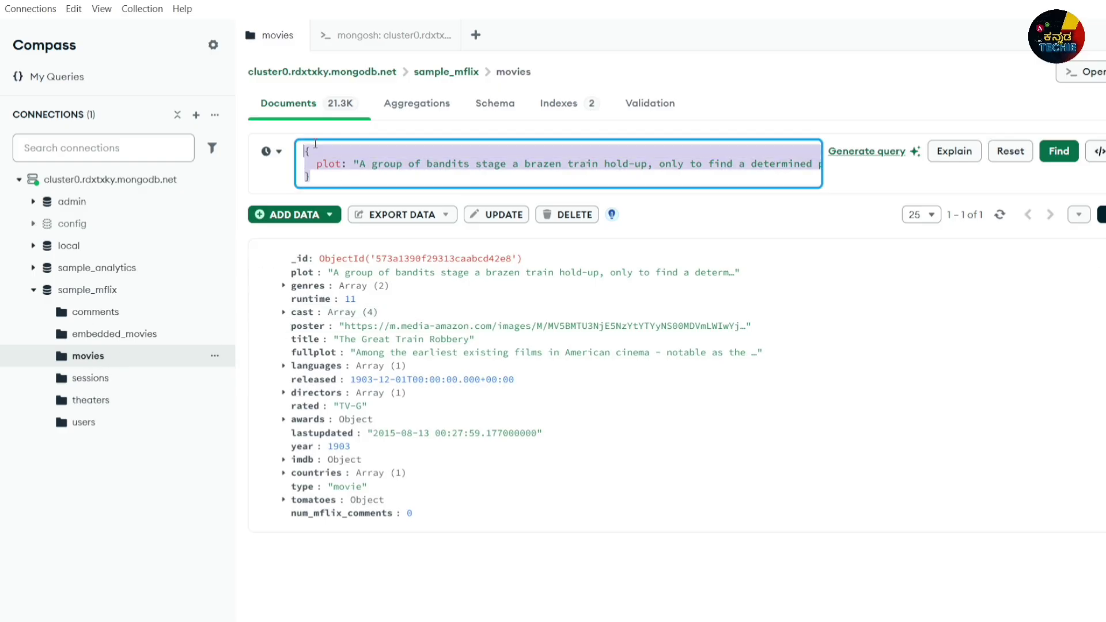
key(BackSpace)
key(Return)
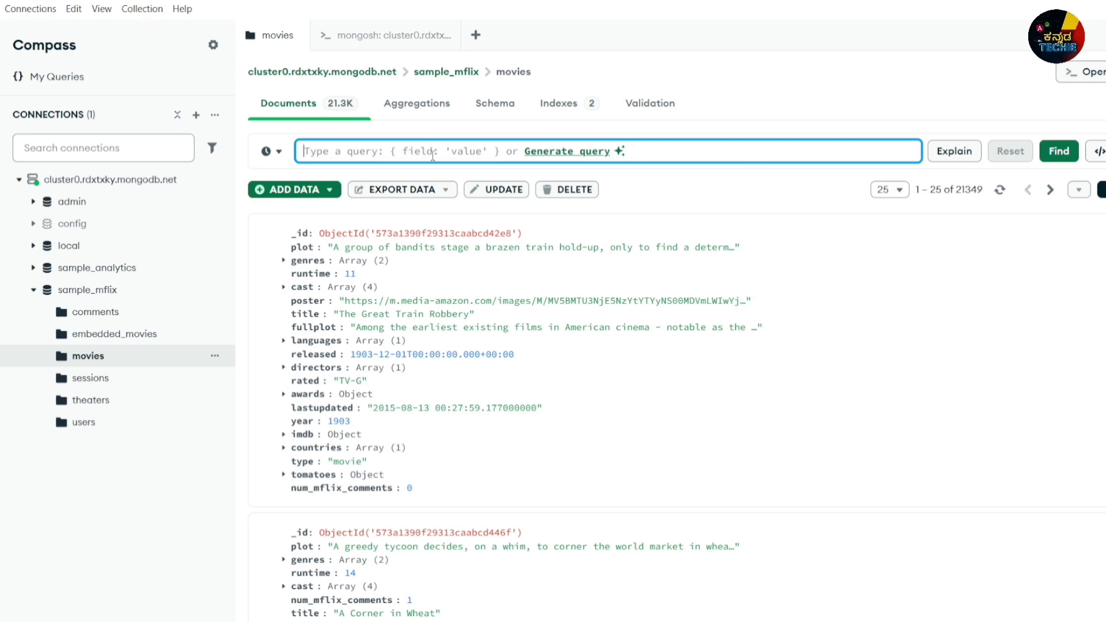
Compare the total document count in the movies collection view with the countDocuments result in the shell.
drag(984, 189, 956, 189)
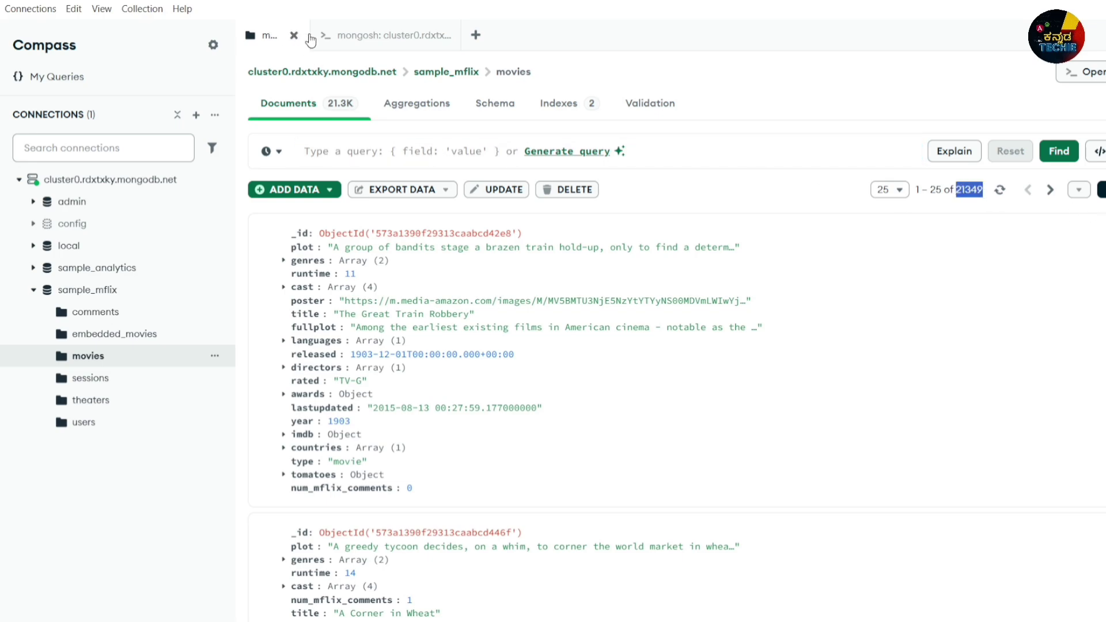
click(392, 36)
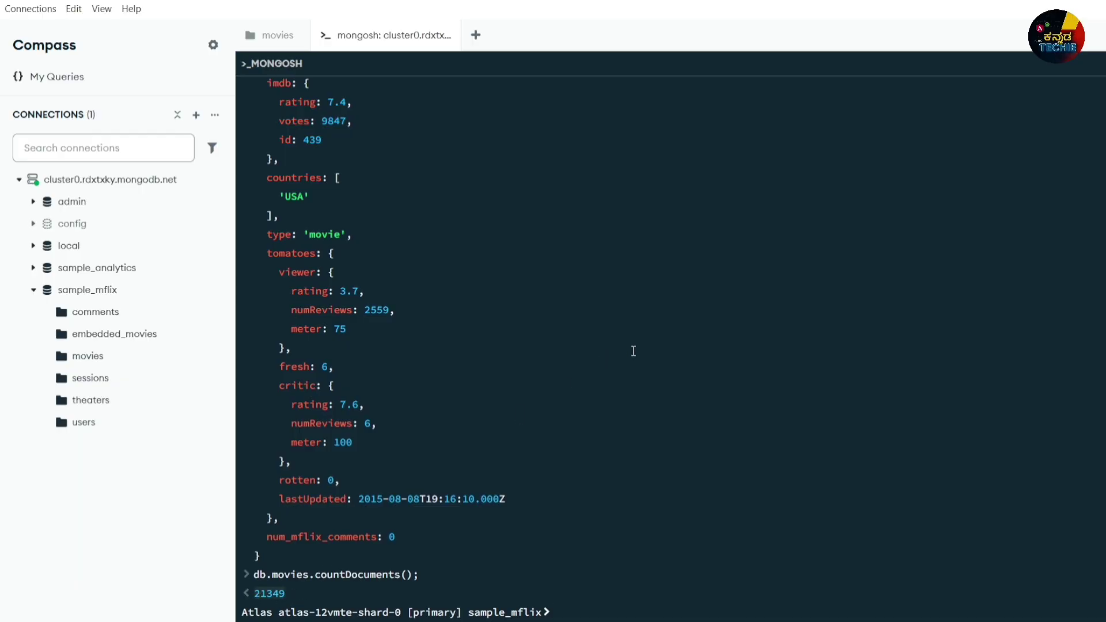
drag(254, 593, 563, 595)
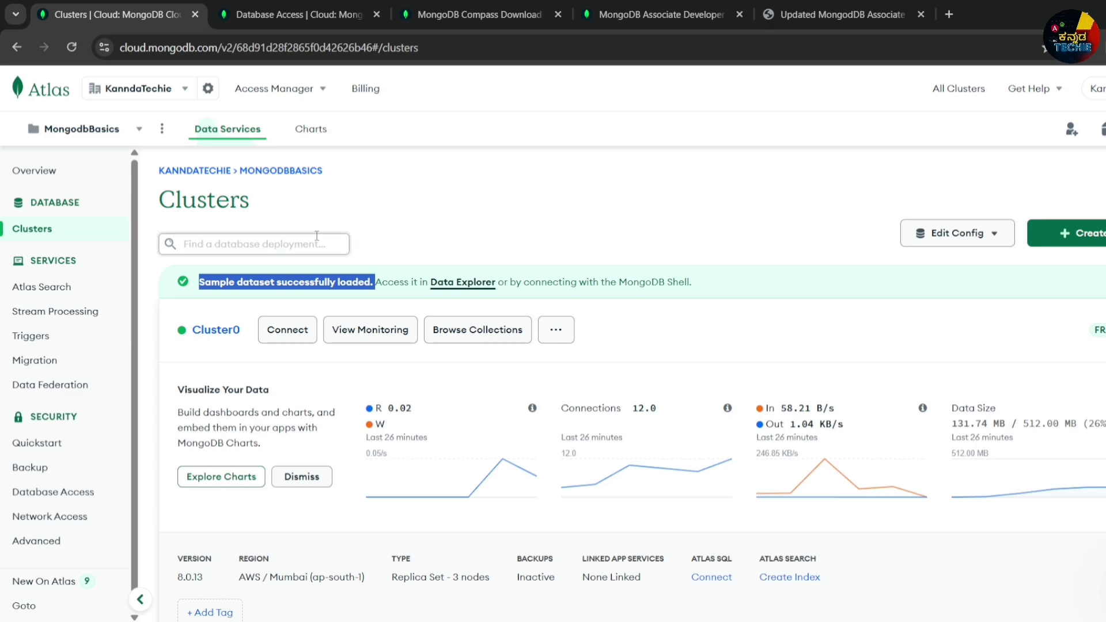
Switch to the browser and view the MongoDB Shell download page from the tools list on the Compass download page.
click(400, 251)
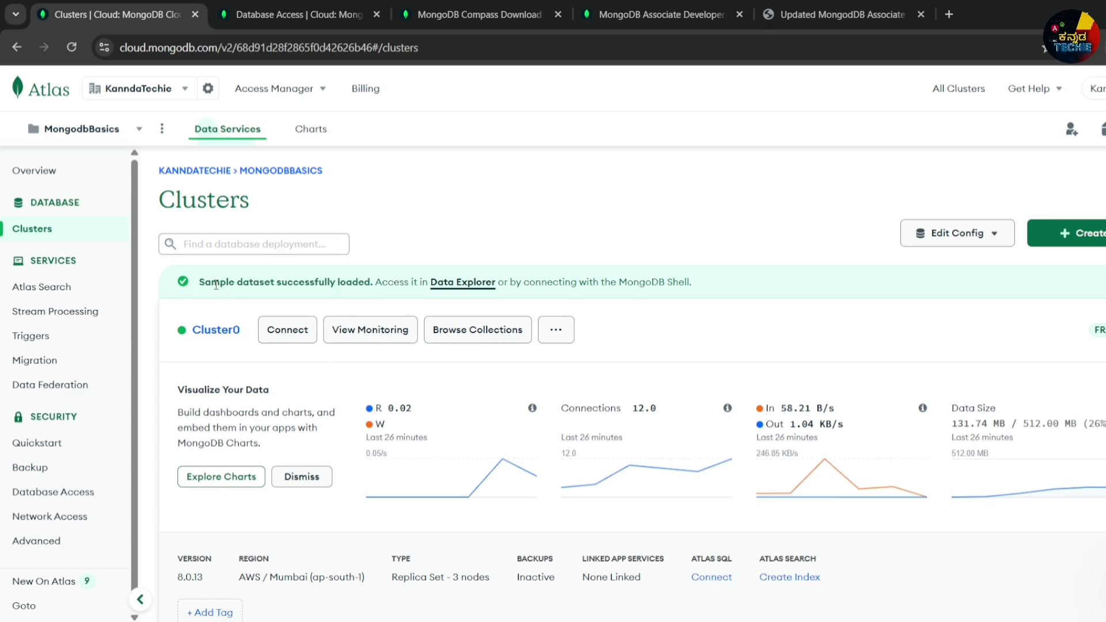
click(293, 15)
click(478, 14)
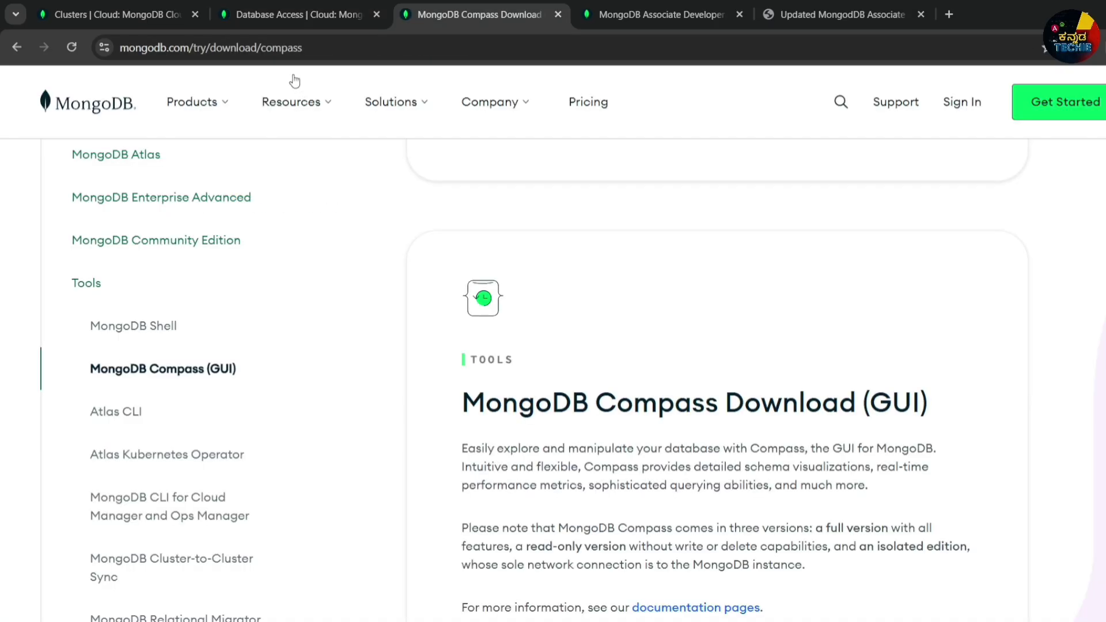
click(134, 326)
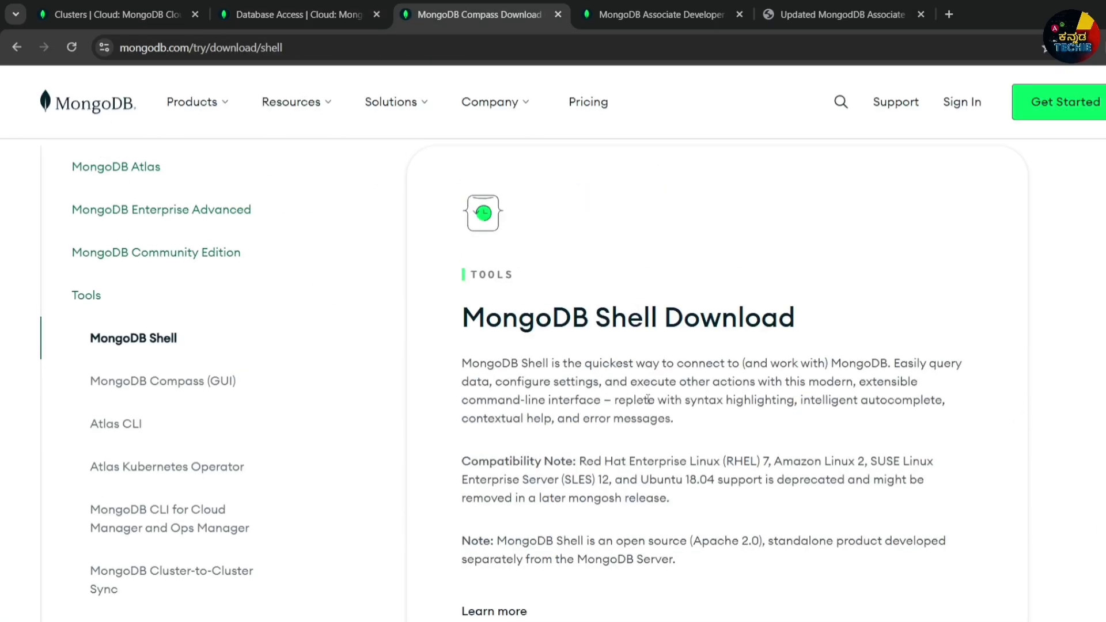
Review the Atlas Clusters page and the MongoDB Associate Developer Exam page, highlighting the exam page's heading.
key(ctrl+Tab)
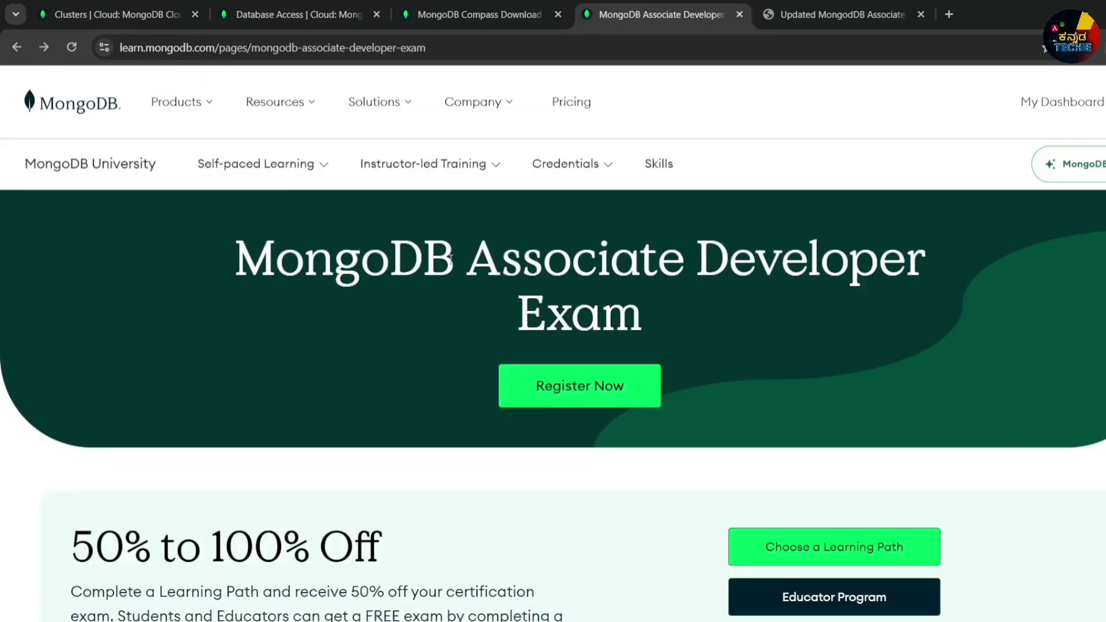
click(116, 14)
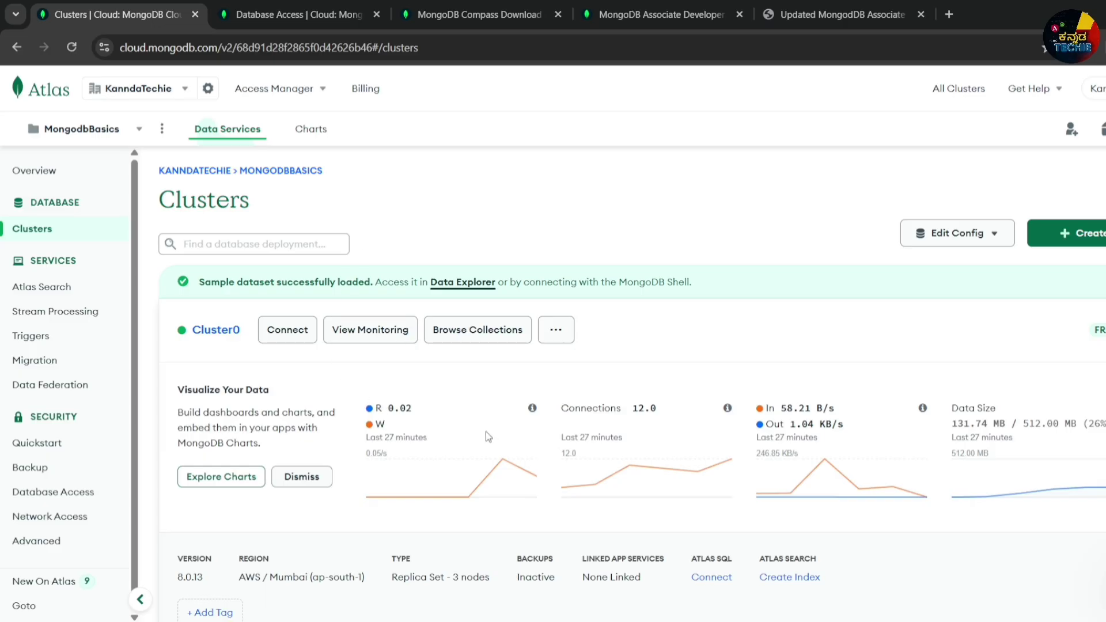
click(611, 14)
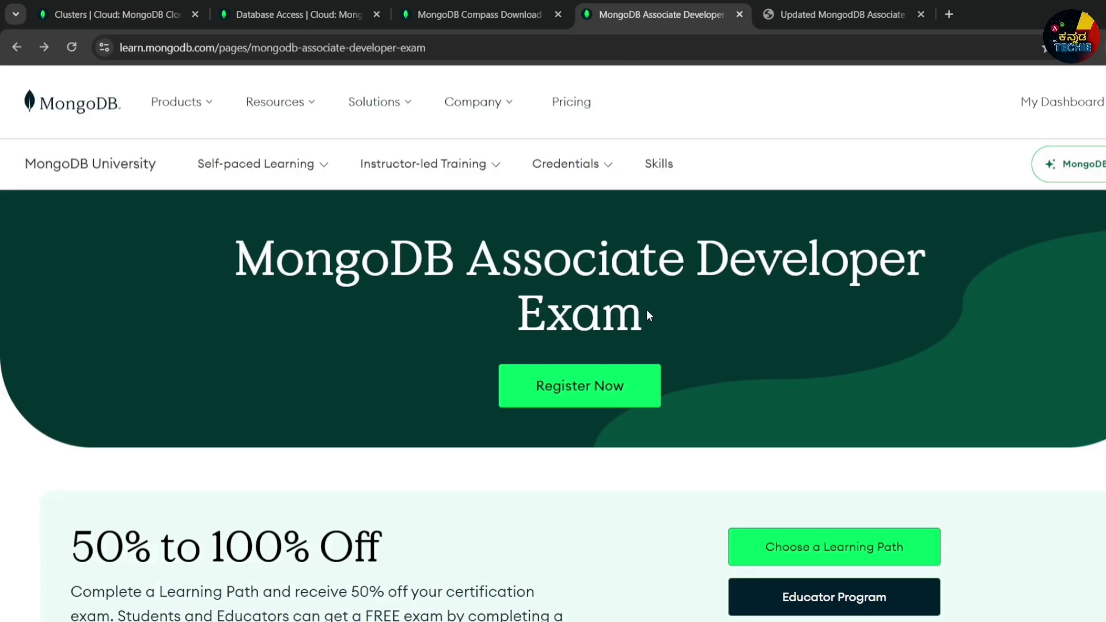
drag(646, 311, 233, 259)
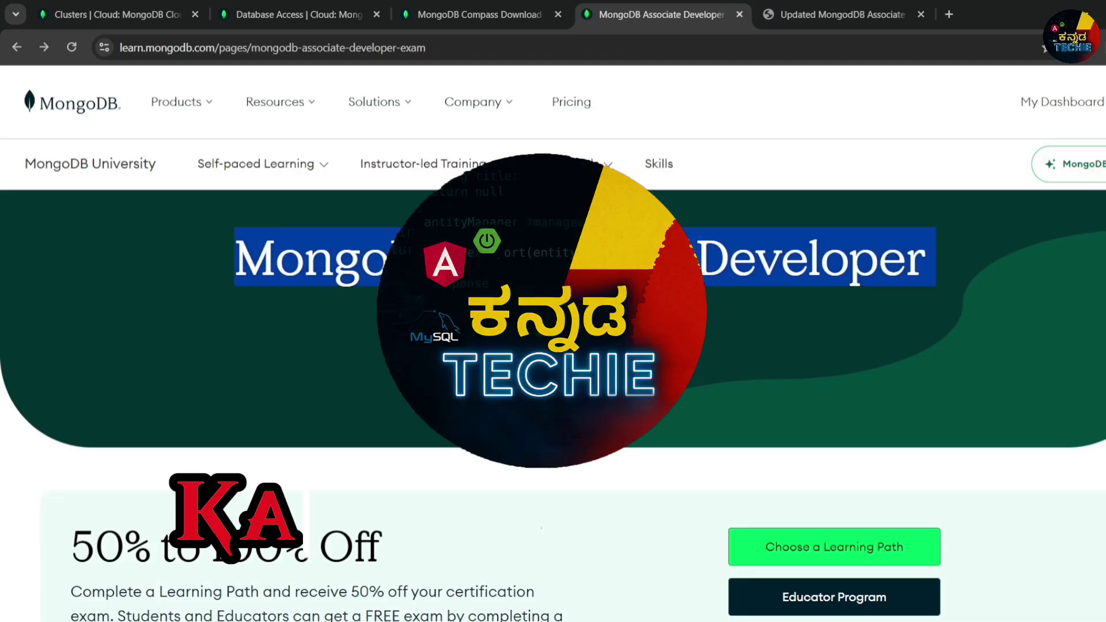
click(320, 410)
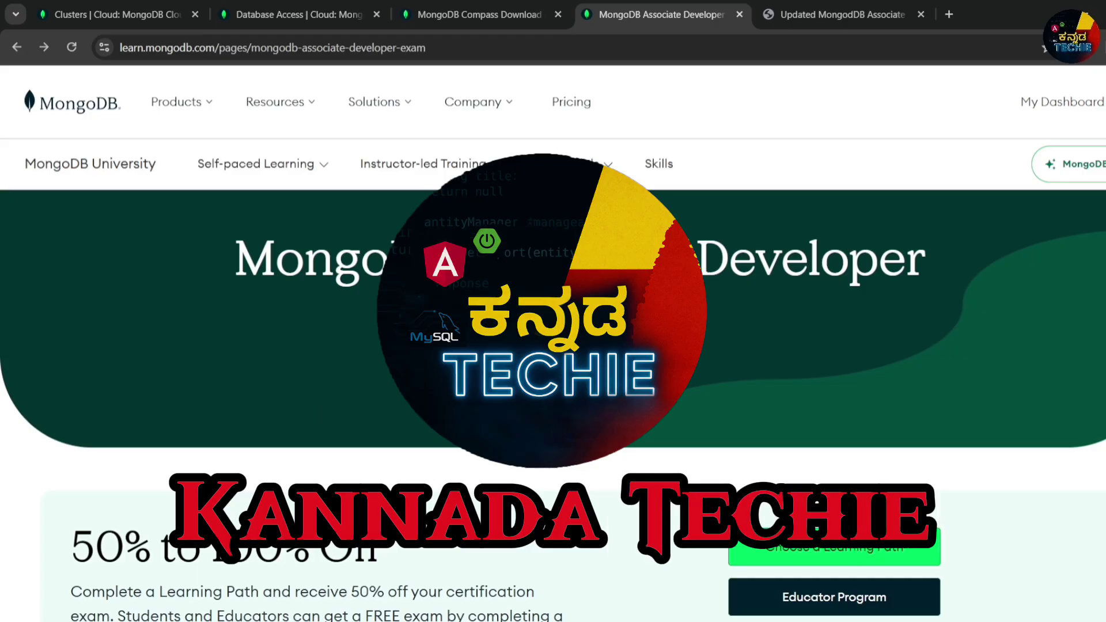
triple_click(251, 272)
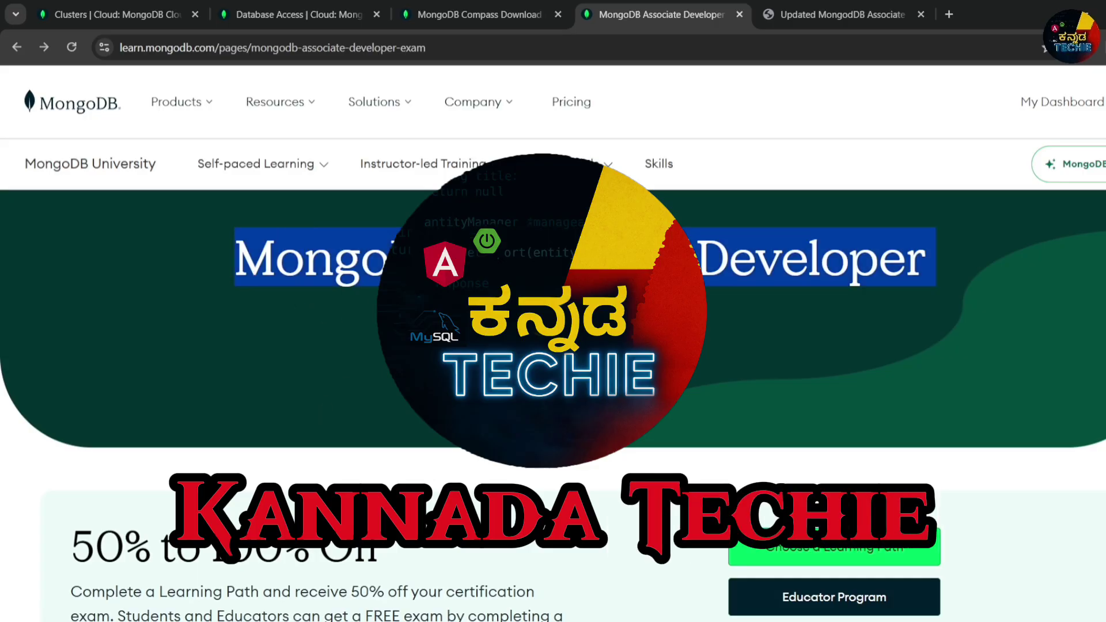
click(251, 272)
triple_click(242, 266)
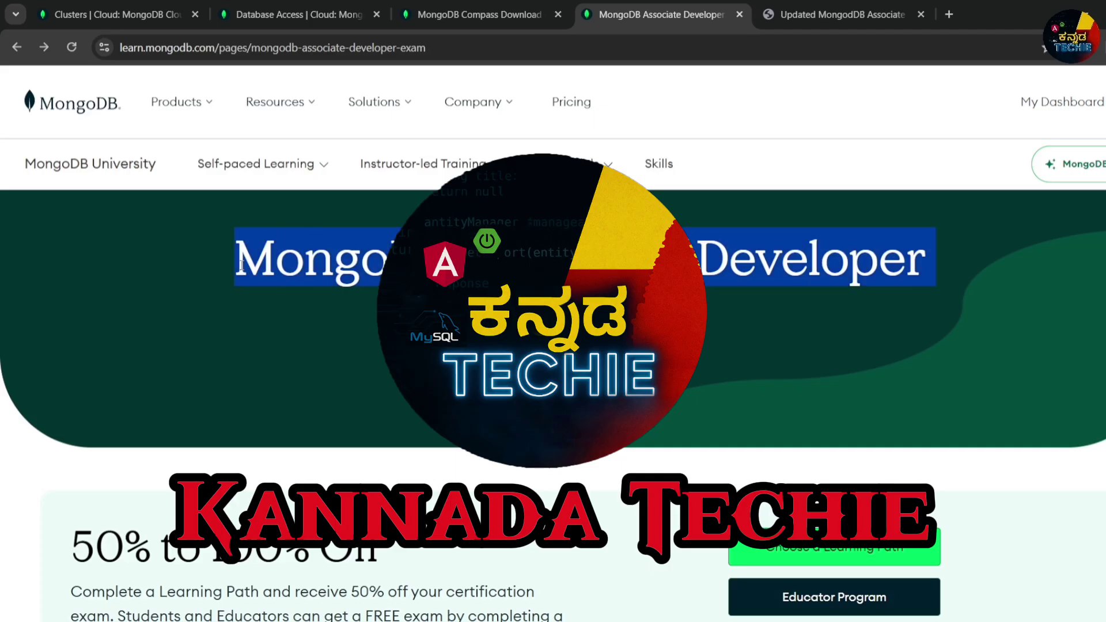